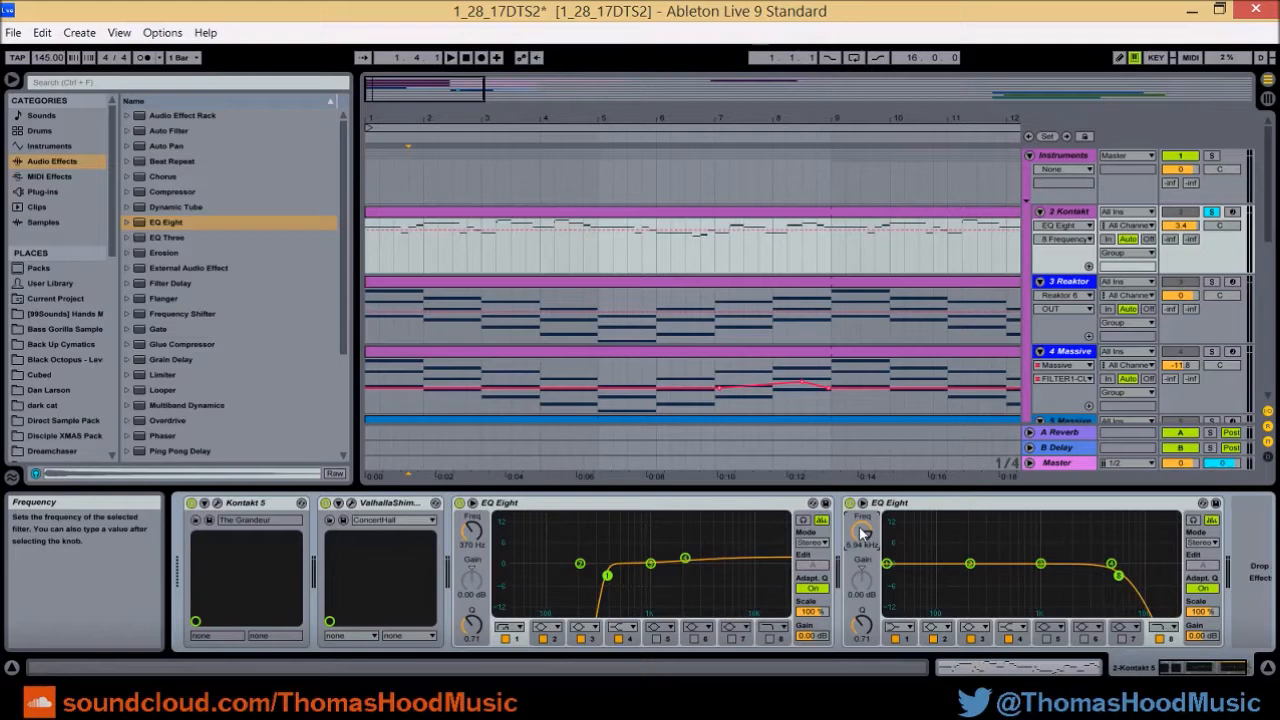
Try a high shelf on filter 8 of the second EQ Eight at 4.17 kHz and -5.59 dB, and switch it to the gentler high cut.
click(1163, 627)
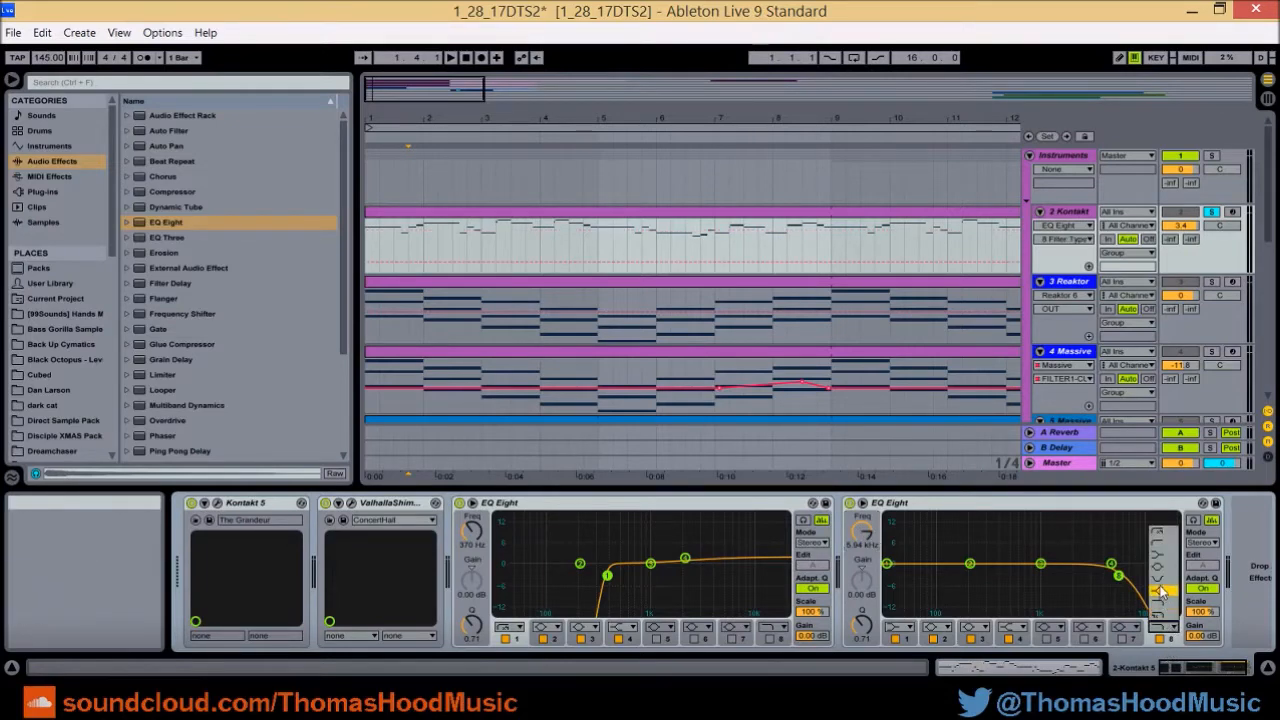
click(1164, 596)
mouse_move(1118, 563)
mouse_down()
mouse_move(1108, 602)
mouse_move(1103, 582)
mouse_up()
click(1159, 627)
click(1154, 606)
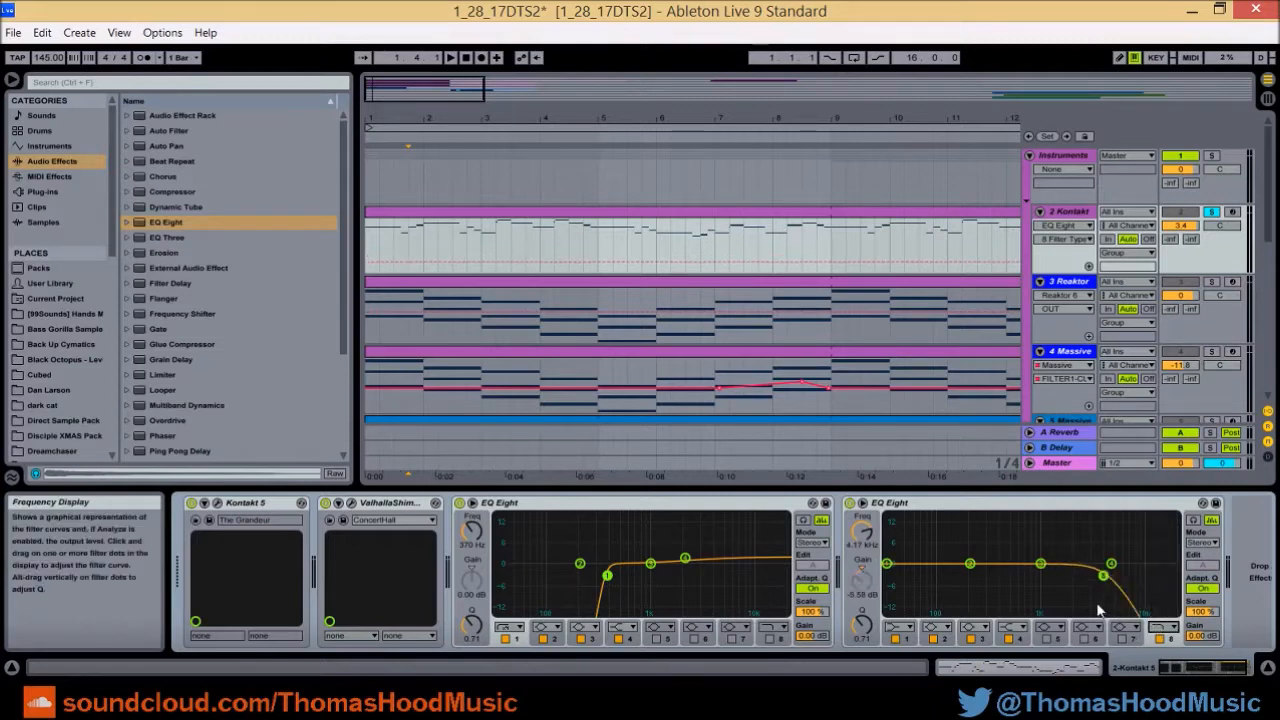
Compare the steep high cut with the gentler one on filter 8 of the second EQ Eight and raise its frequency.
click(1164, 627)
click(1163, 615)
click(1155, 627)
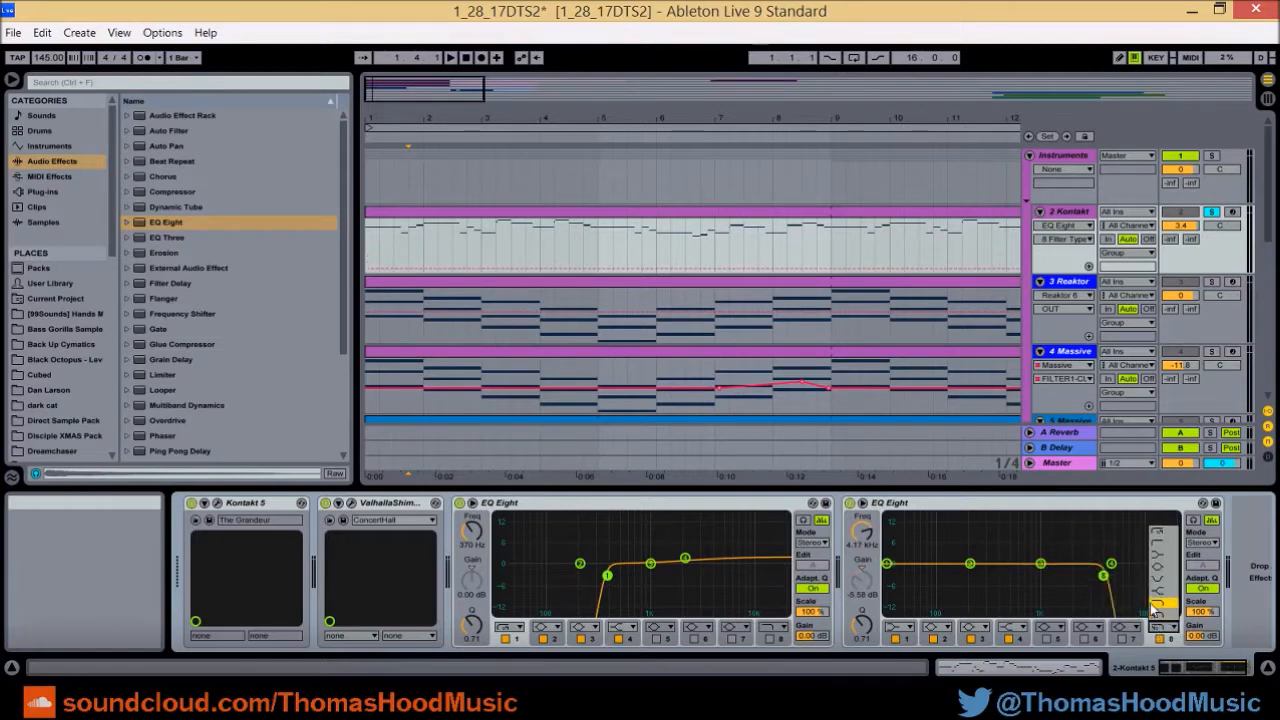
click(1155, 605)
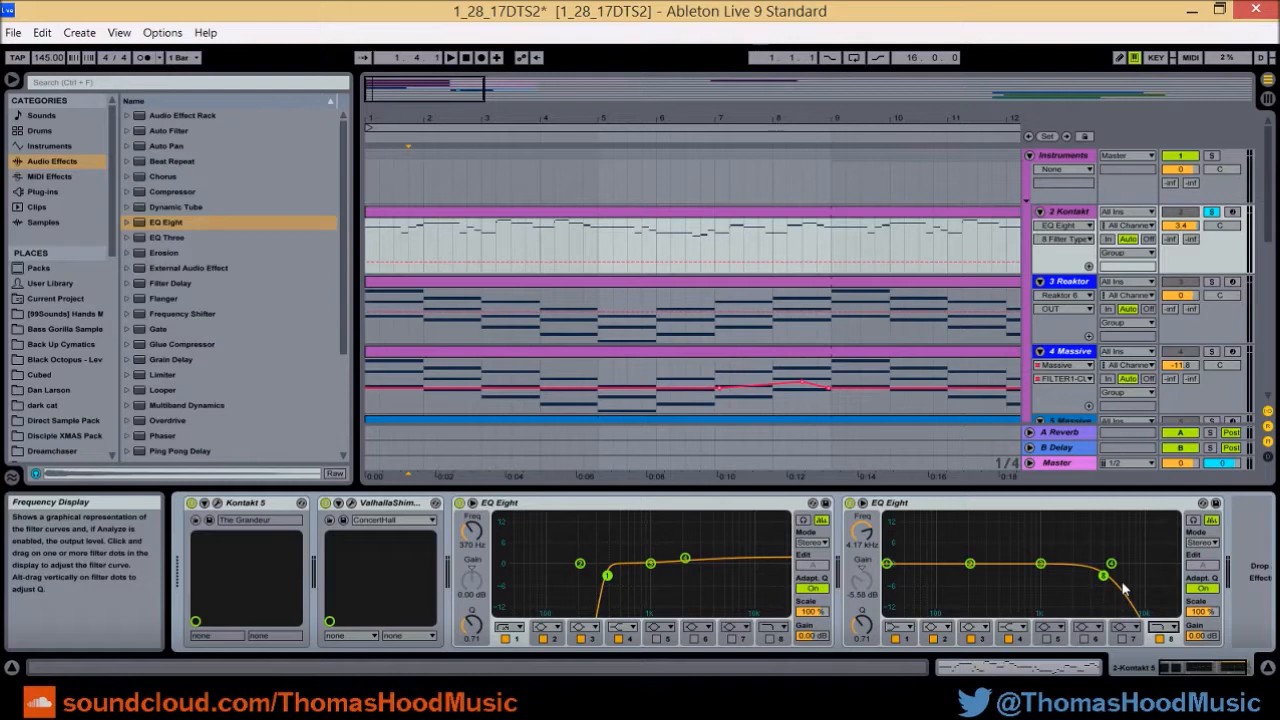
drag(862, 532, 862, 492)
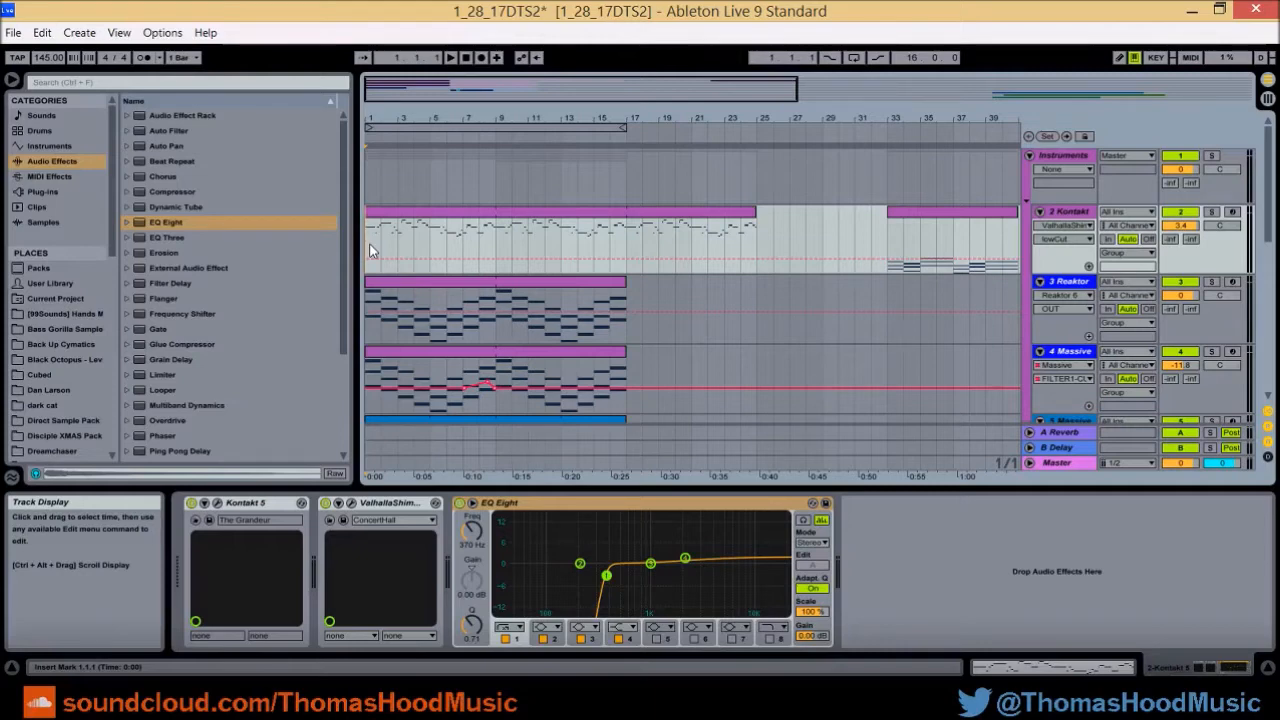
Open the ValhallaShimmer reverb on the Kontakt track to inspect its settings, and close its window.
double_click(415, 230)
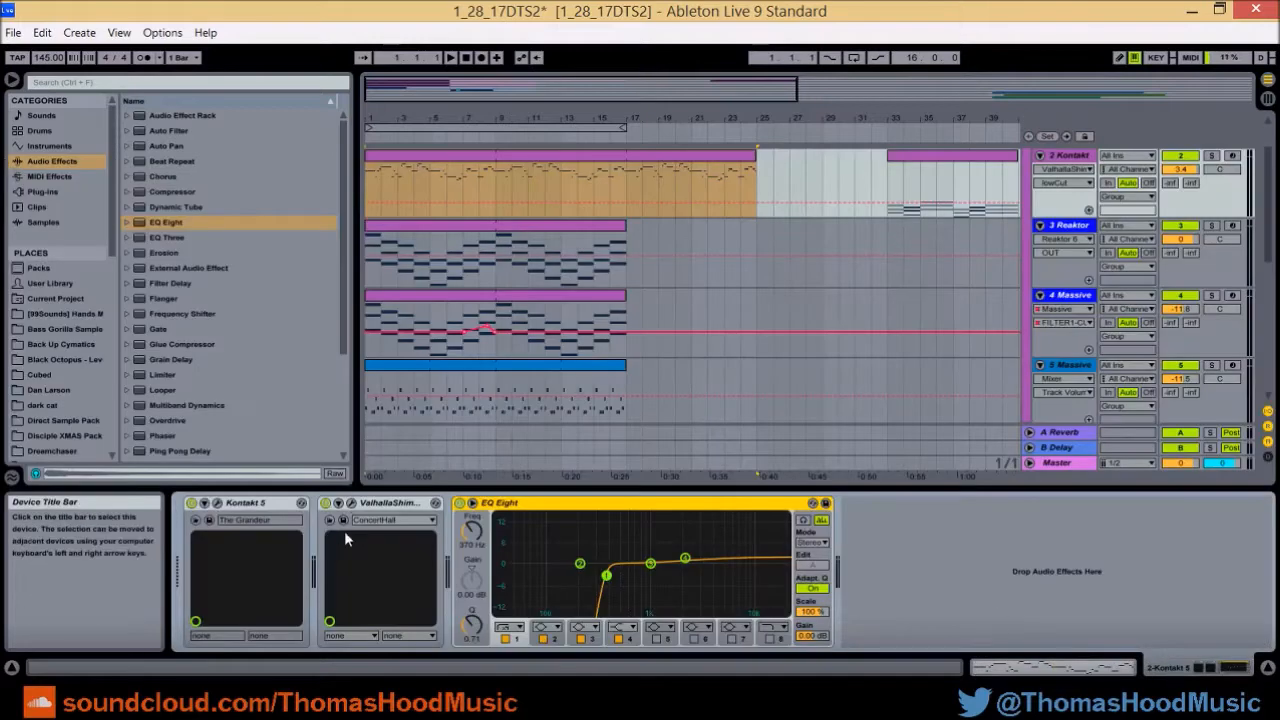
click(350, 503)
drag(870, 299, 736, 201)
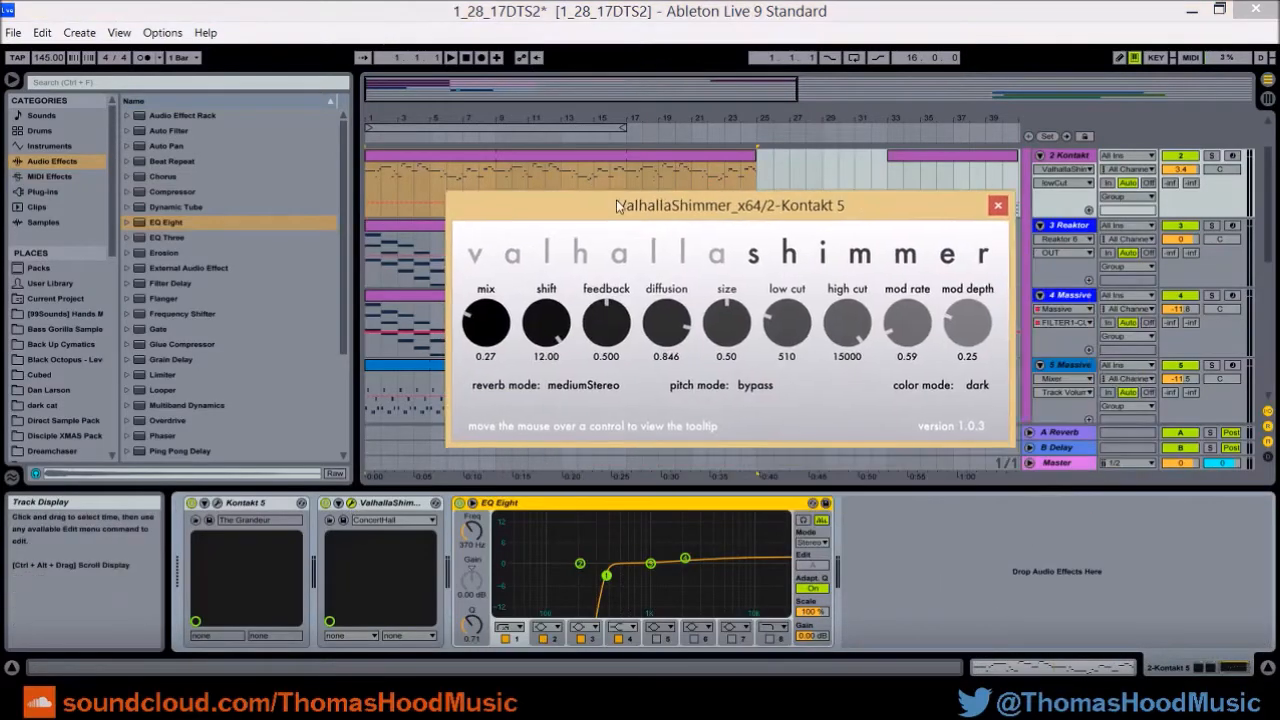
click(996, 202)
Play the arrangement from 1.1.1 and lower the system volume.
click(368, 168)
scroll(435, 164, up, 2)
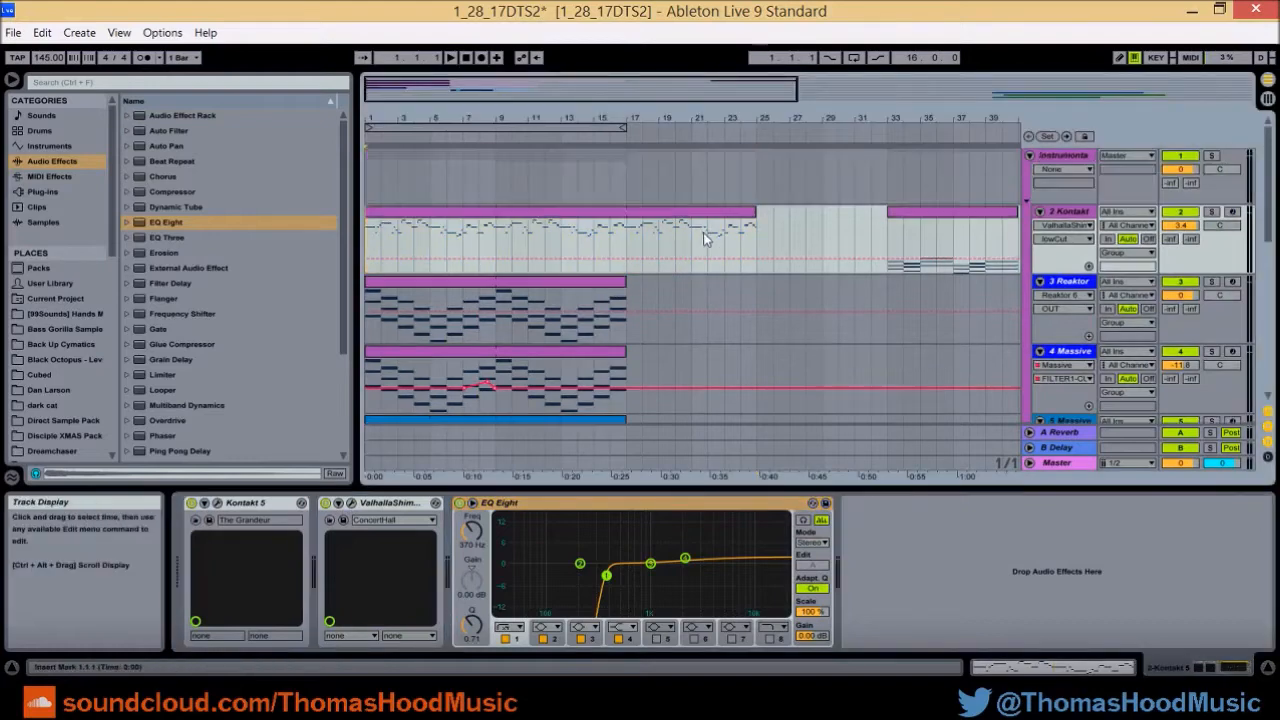
click(375, 158)
click(450, 57)
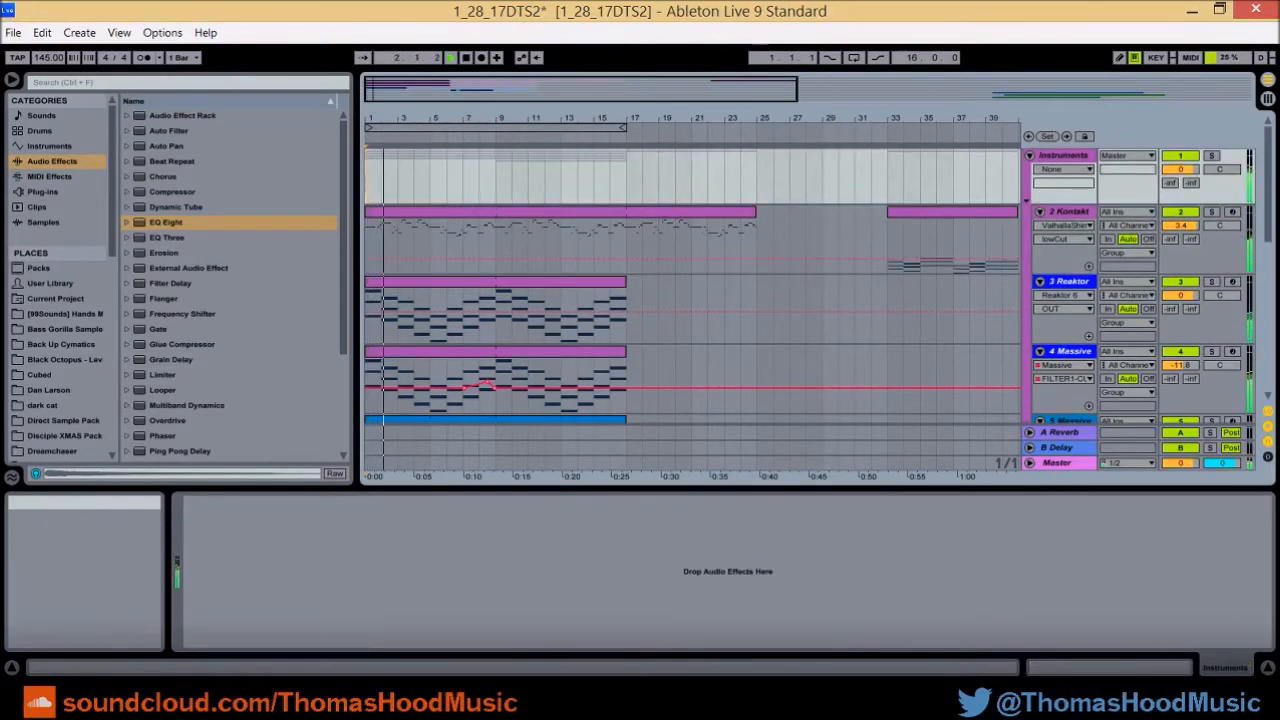
click(1185, 697)
drag(1180, 500, 1180, 524)
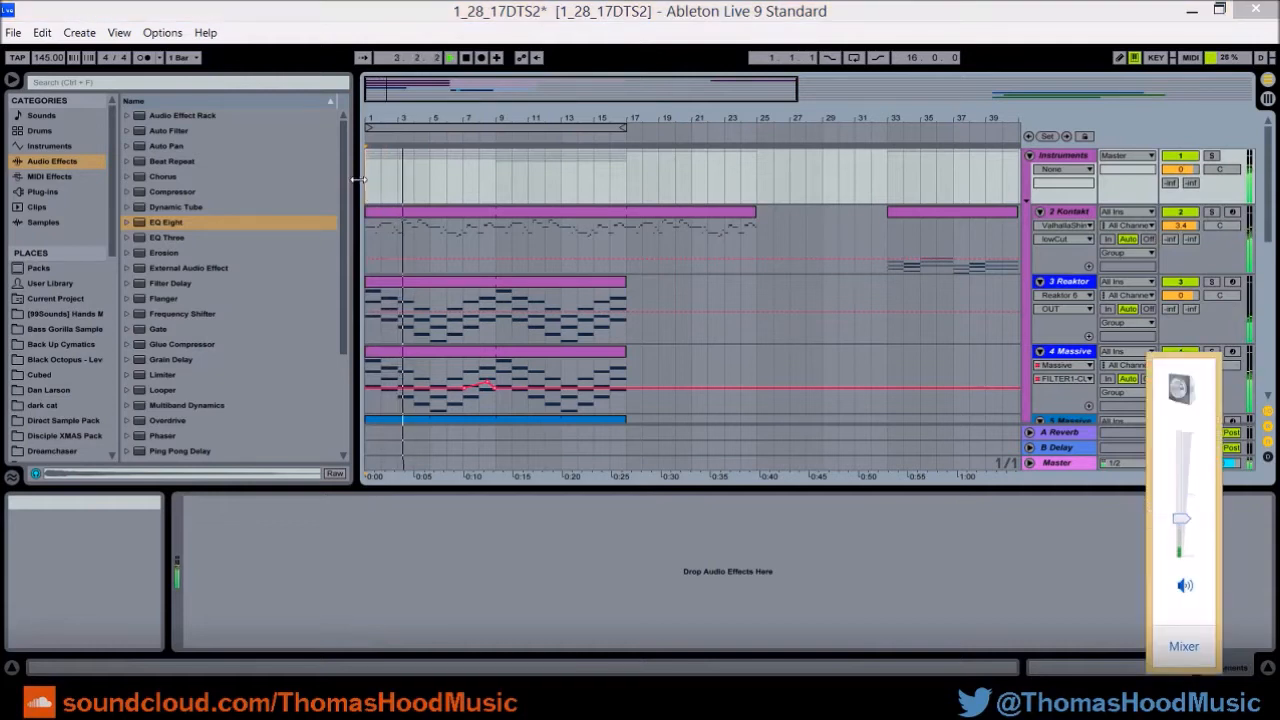
Open the Kontakt melody clip in the MIDI note editor and examine its opening bars.
click(428, 237)
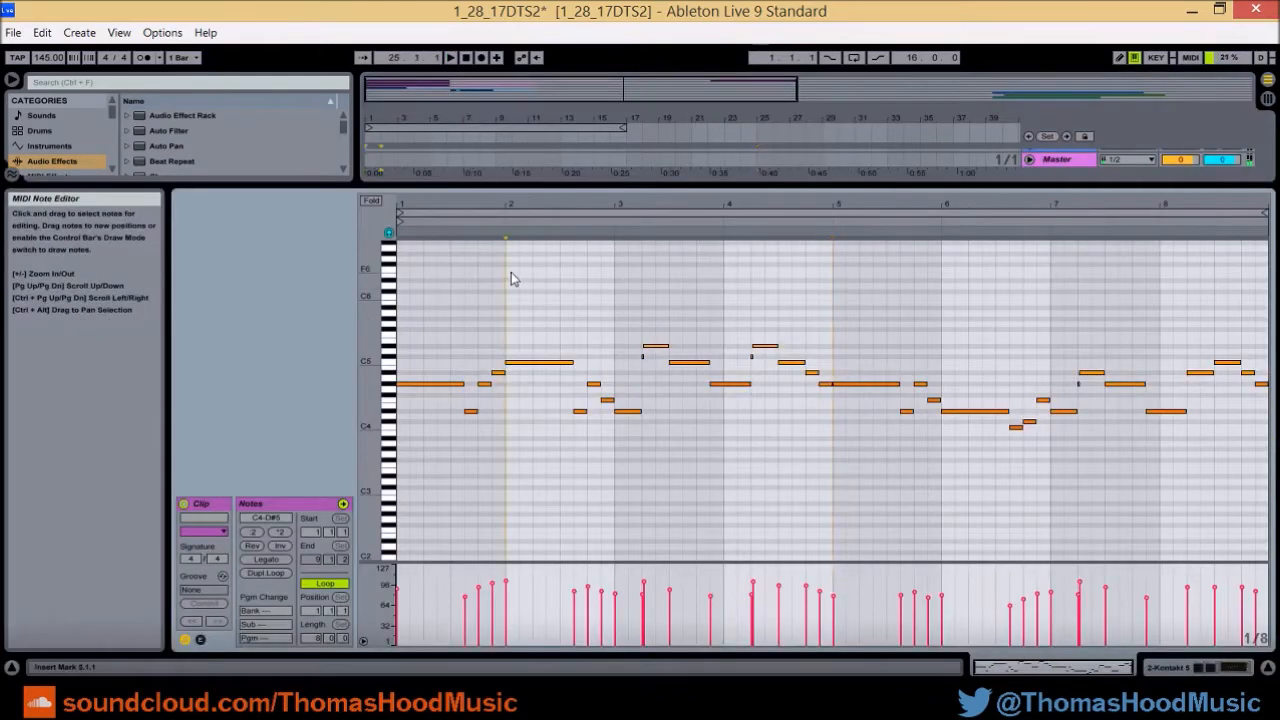
click(511, 272)
click(401, 322)
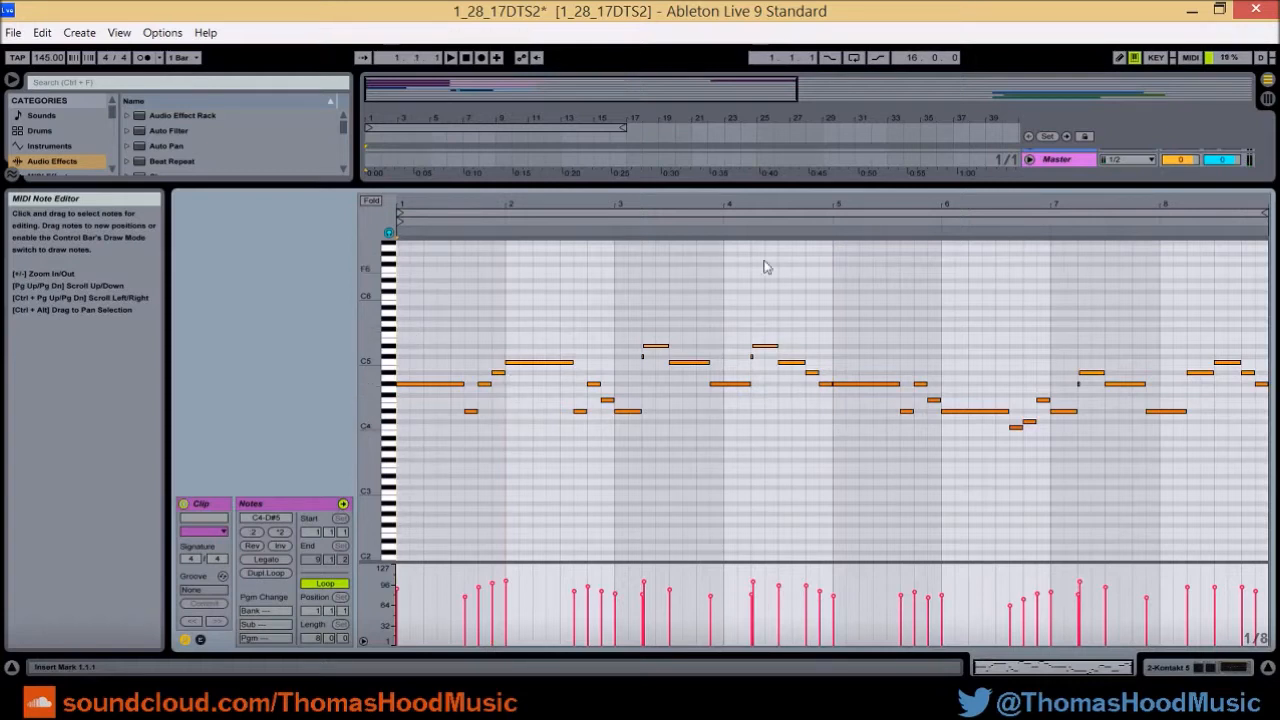
mouse_move(641, 205)
mouse_down()
mouse_move(612, 240)
mouse_move(603, 200)
mouse_move(591, 236)
mouse_move(644, 205)
mouse_move(789, 202)
mouse_move(780, 196)
mouse_up()
click(570, 309)
mouse_move(404, 205)
mouse_down()
mouse_move(404, 245)
mouse_move(426, 223)
mouse_up()
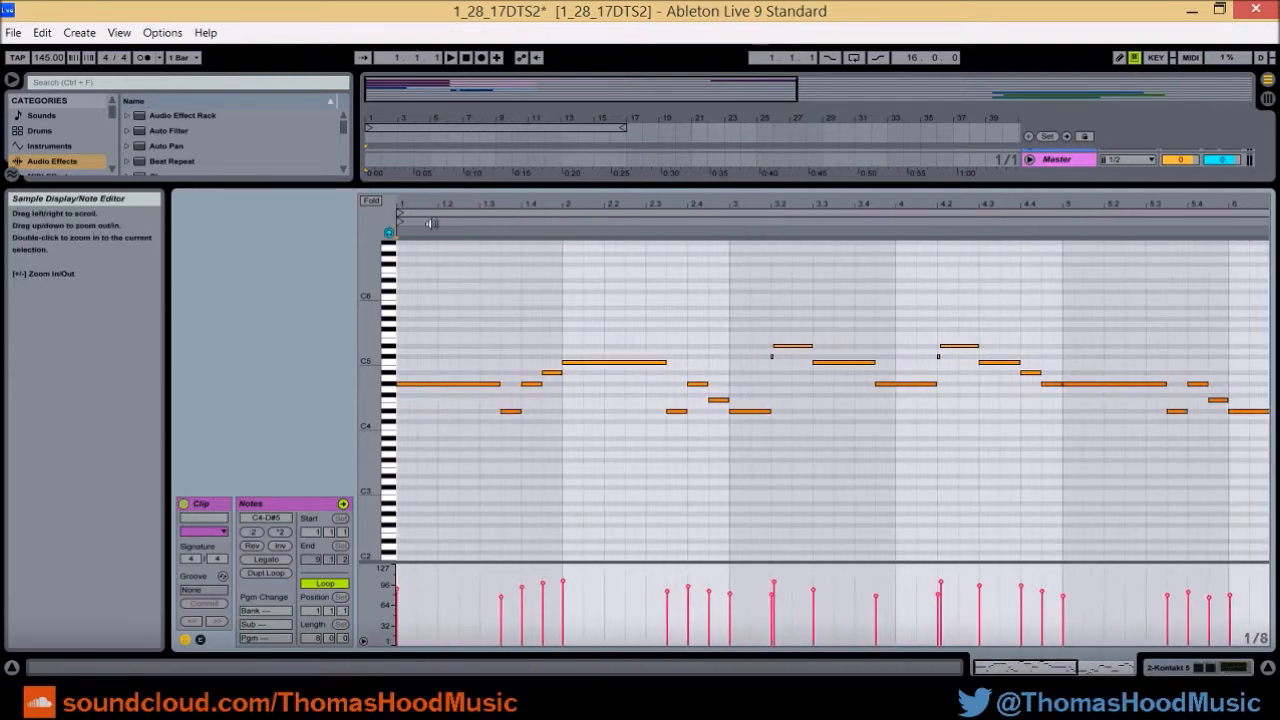
drag(593, 205, 593, 172)
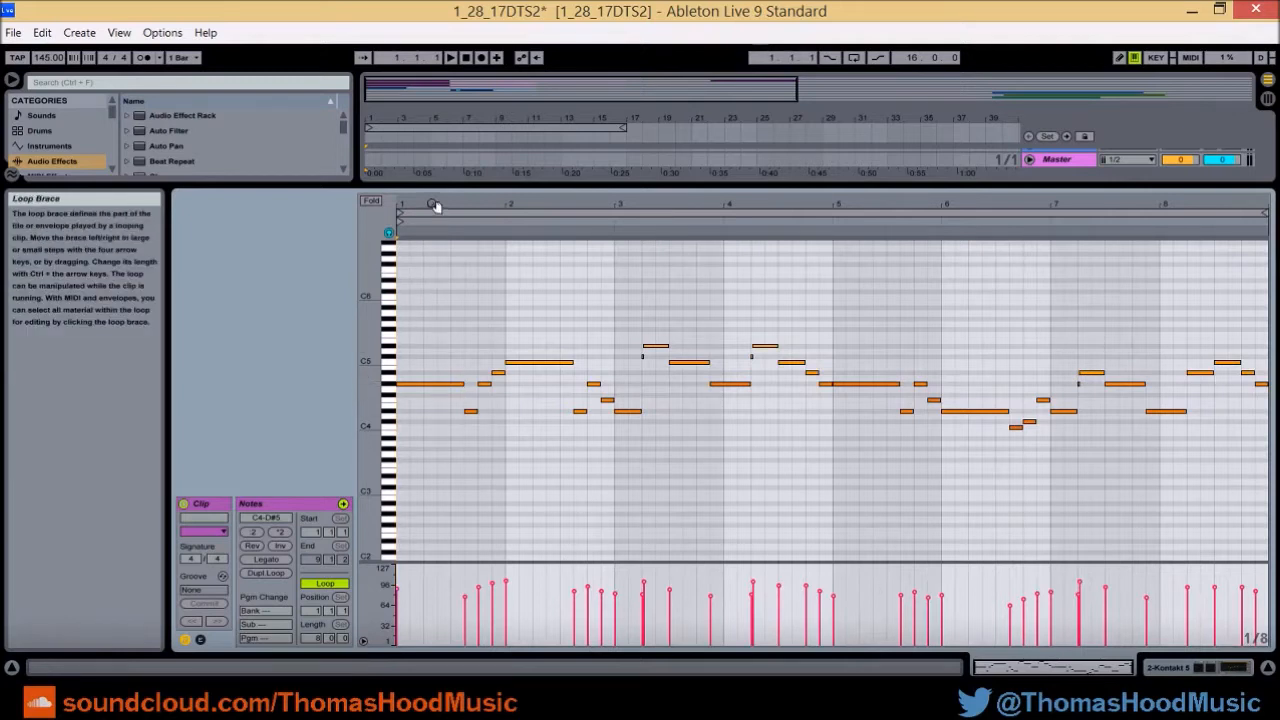
Select the four ascending melody notes starting at 1.3.3 to examine and audition the run into bar 2.
drag(434, 206, 491, 384)
click(491, 347)
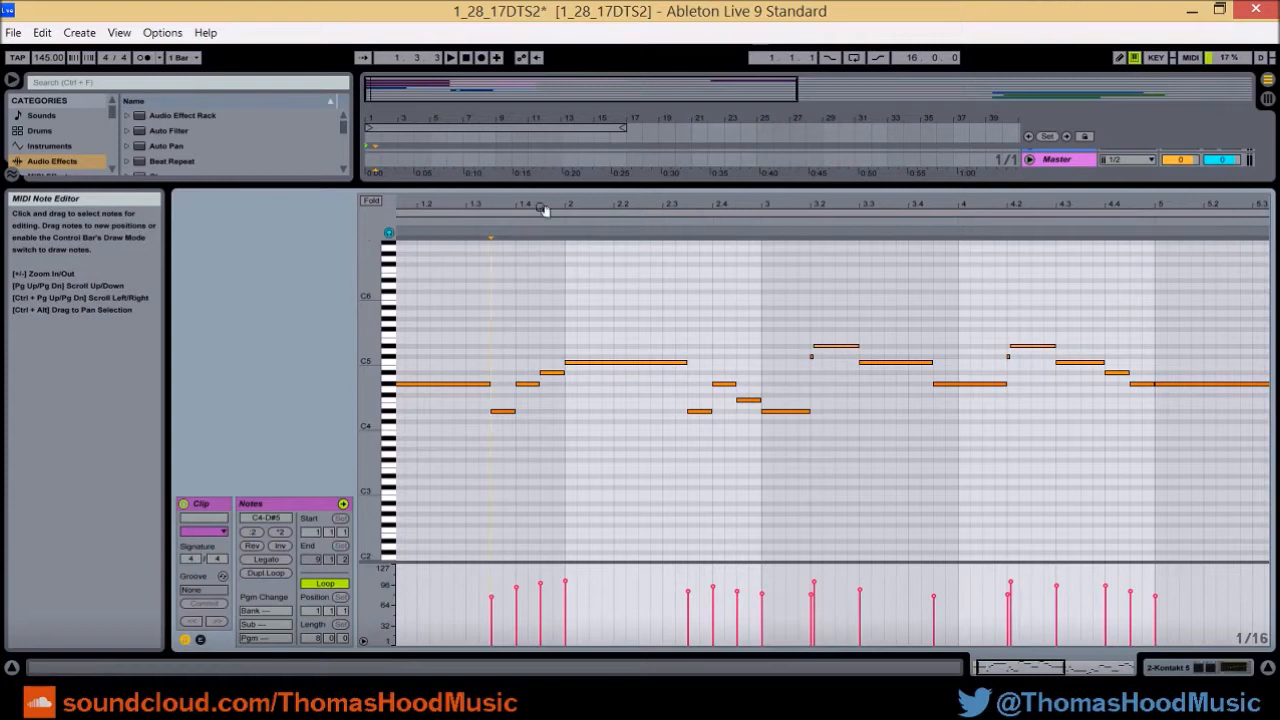
drag(542, 204, 546, 210)
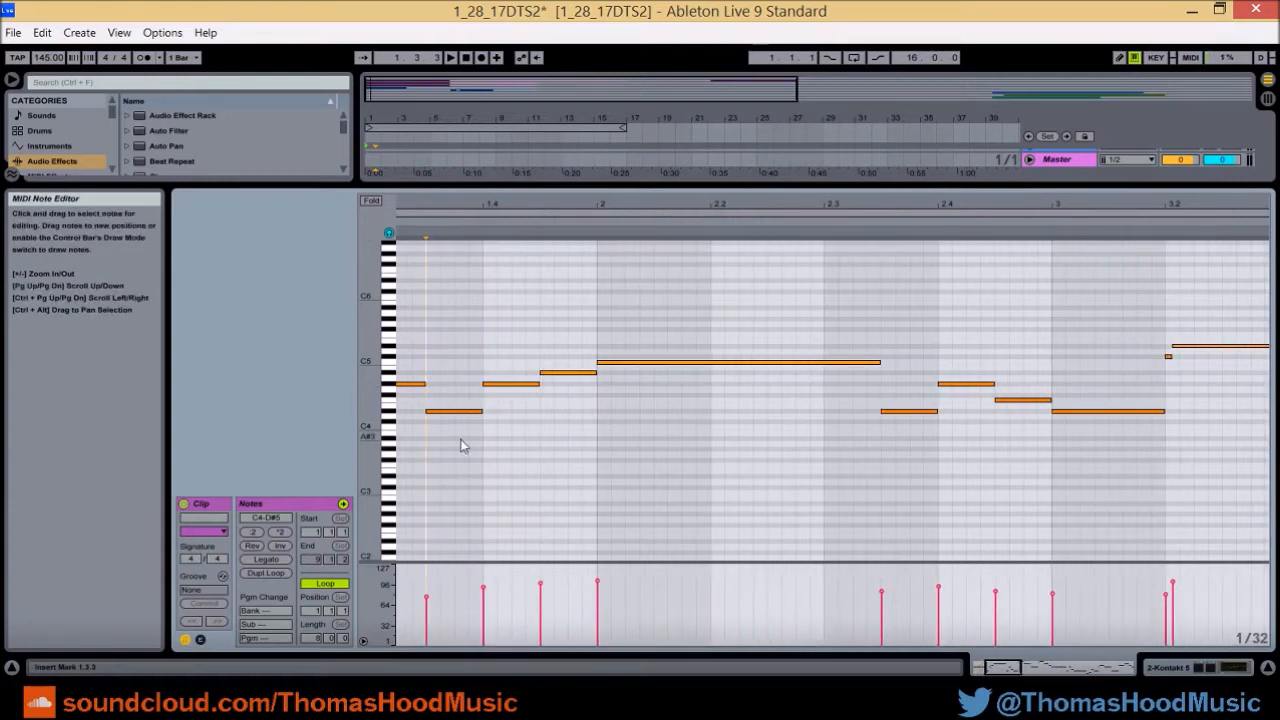
drag(434, 470, 616, 309)
click(601, 315)
mouse_move(710, 313)
mouse_down()
mouse_move(597, 363)
mouse_move(471, 457)
mouse_up()
mouse_move(486, 591)
mouse_down()
mouse_move(486, 567)
mouse_move(486, 587)
mouse_up()
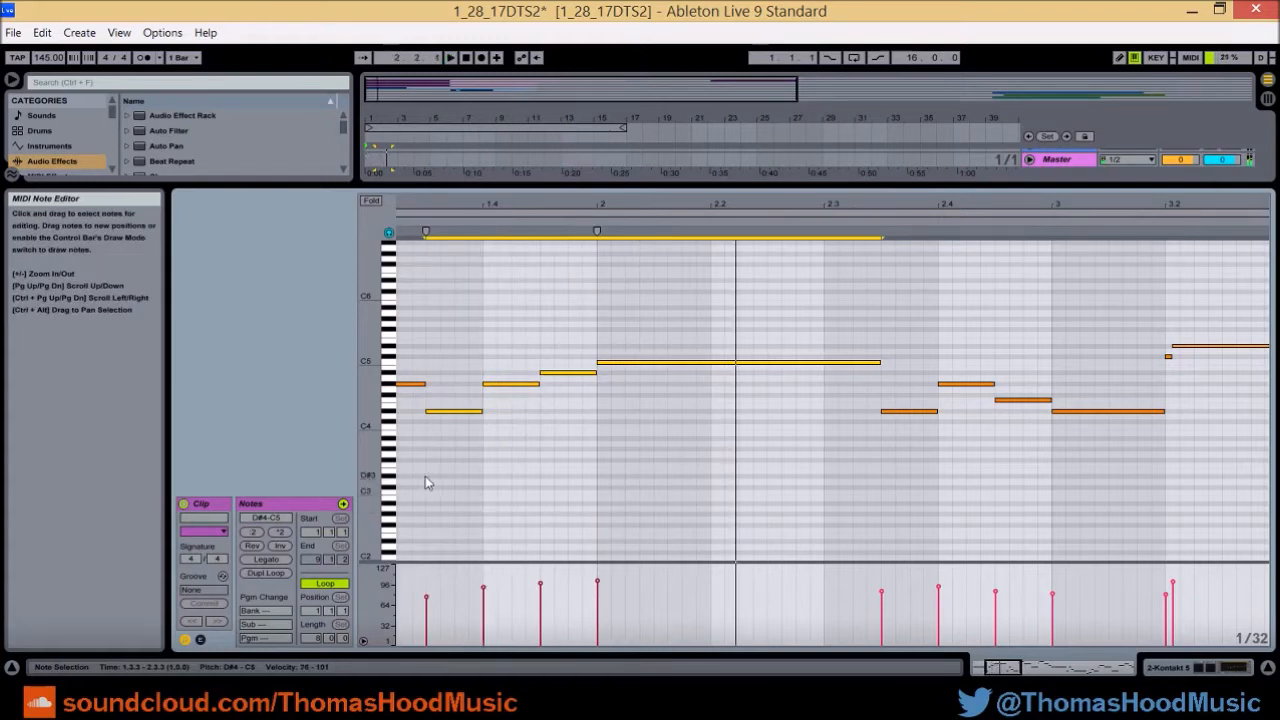
click(425, 483)
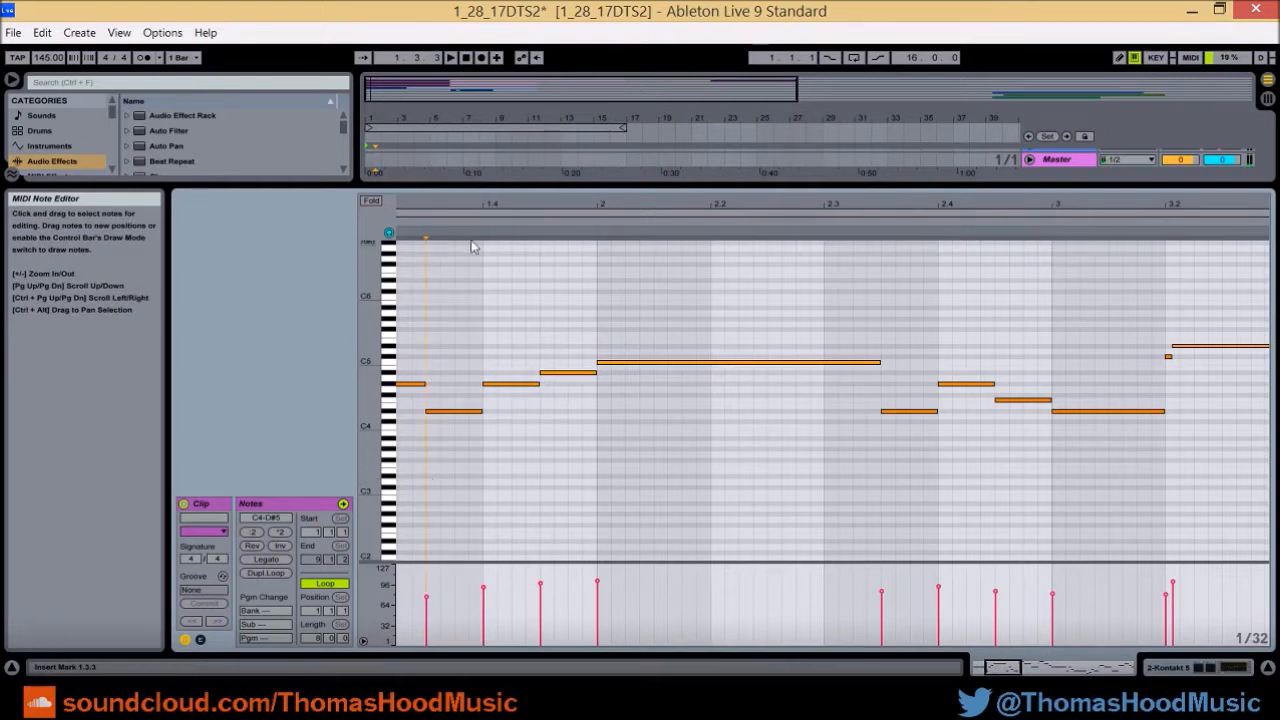
Play the melody's opening again and examine the velocities of the four ascending notes from 1.3.3.
drag(480, 208, 580, 195)
key(space)
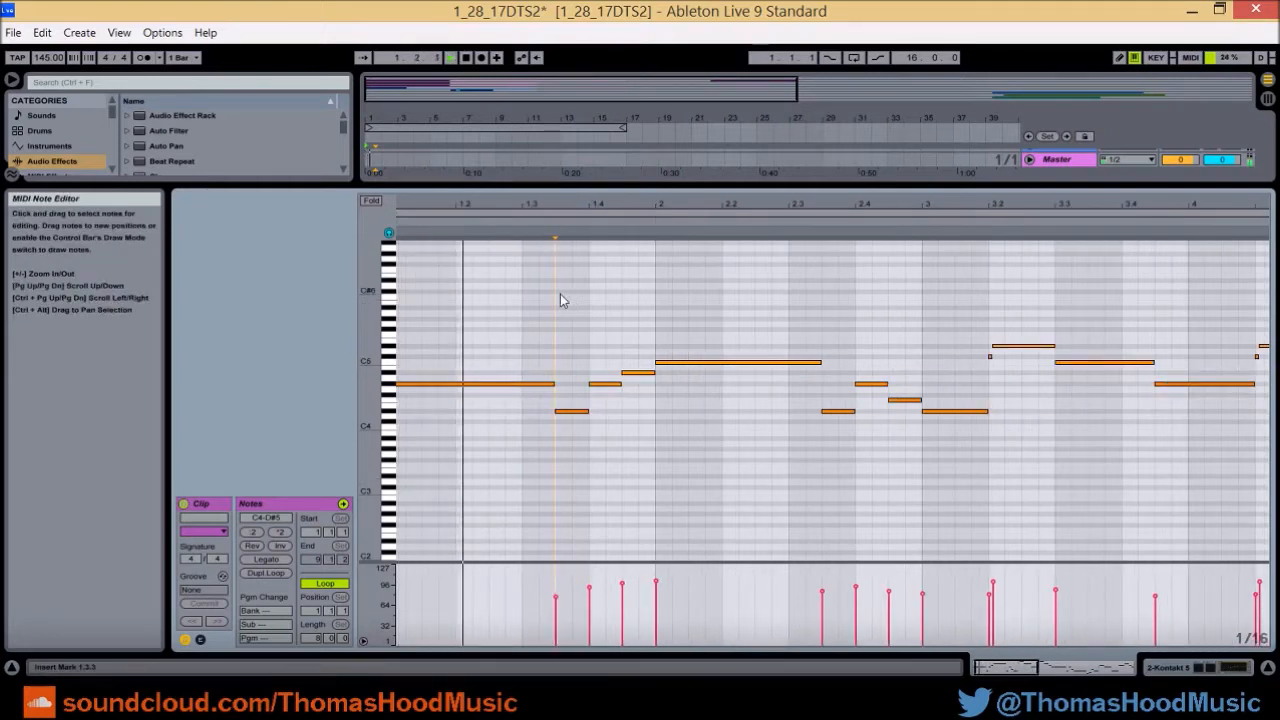
key(space)
drag(568, 449, 650, 358)
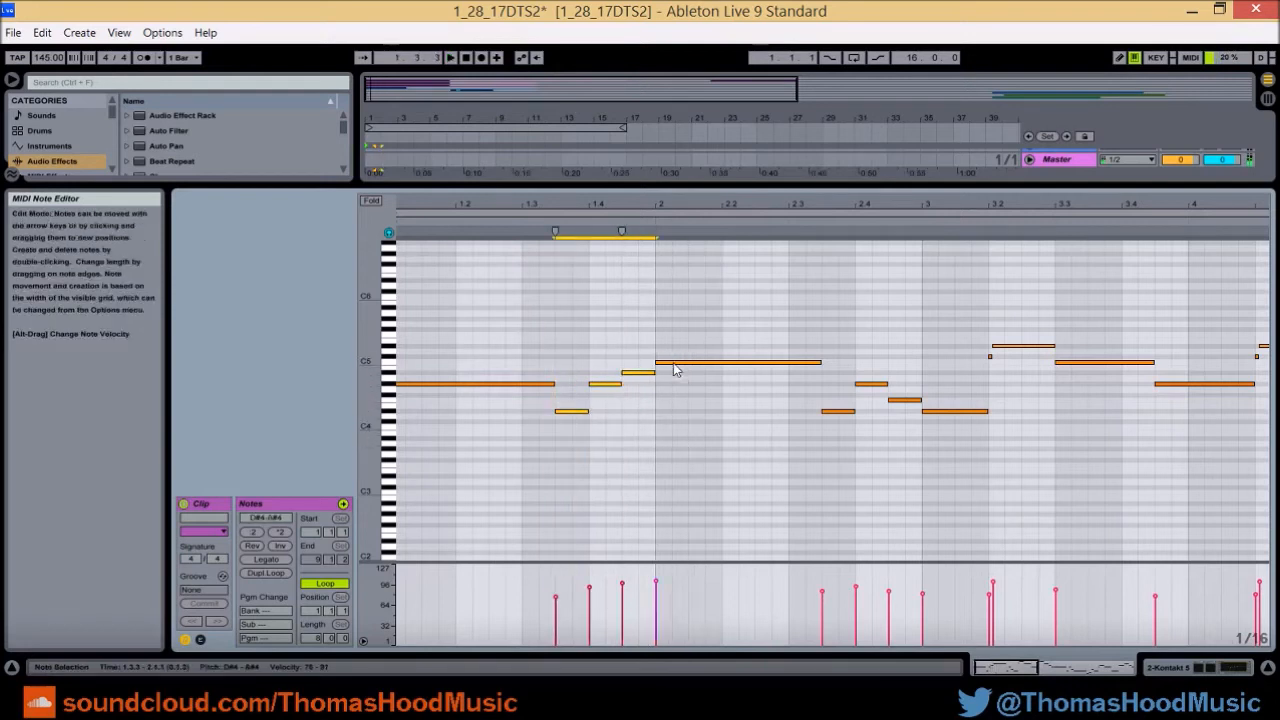
drag(696, 418, 574, 446)
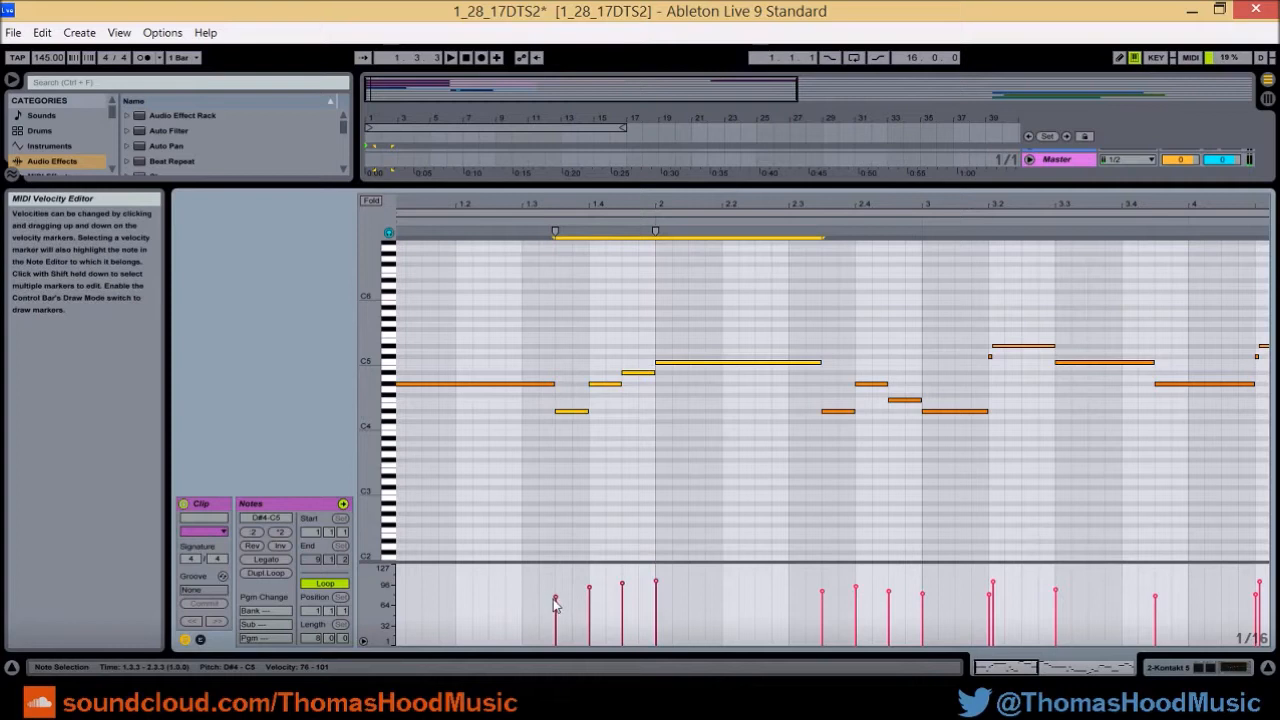
mouse_move(551, 615)
mouse_down()
mouse_move(760, 584)
mouse_move(652, 578)
mouse_up()
drag(641, 604, 655, 588)
click(531, 459)
Examine the pitches and velocities of the short melody notes from 2.3.3 leading into bar 3.
drag(535, 206, 476, 206)
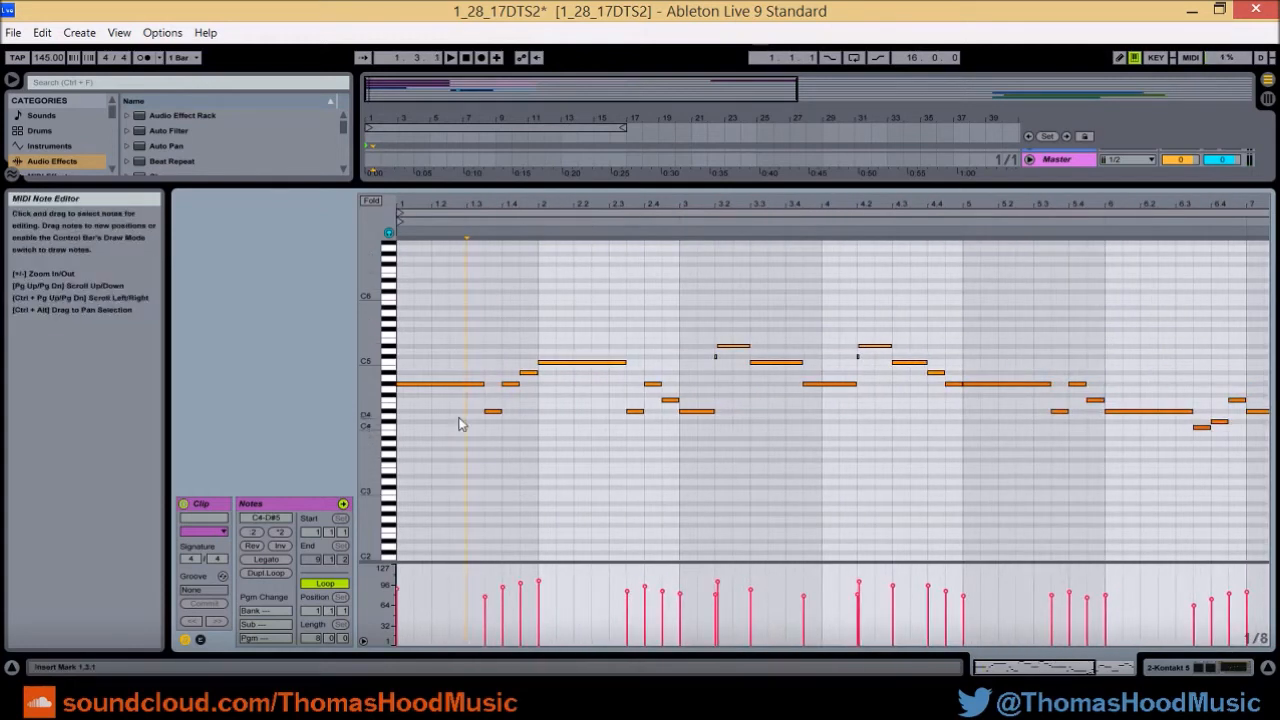
drag(657, 206, 582, 213)
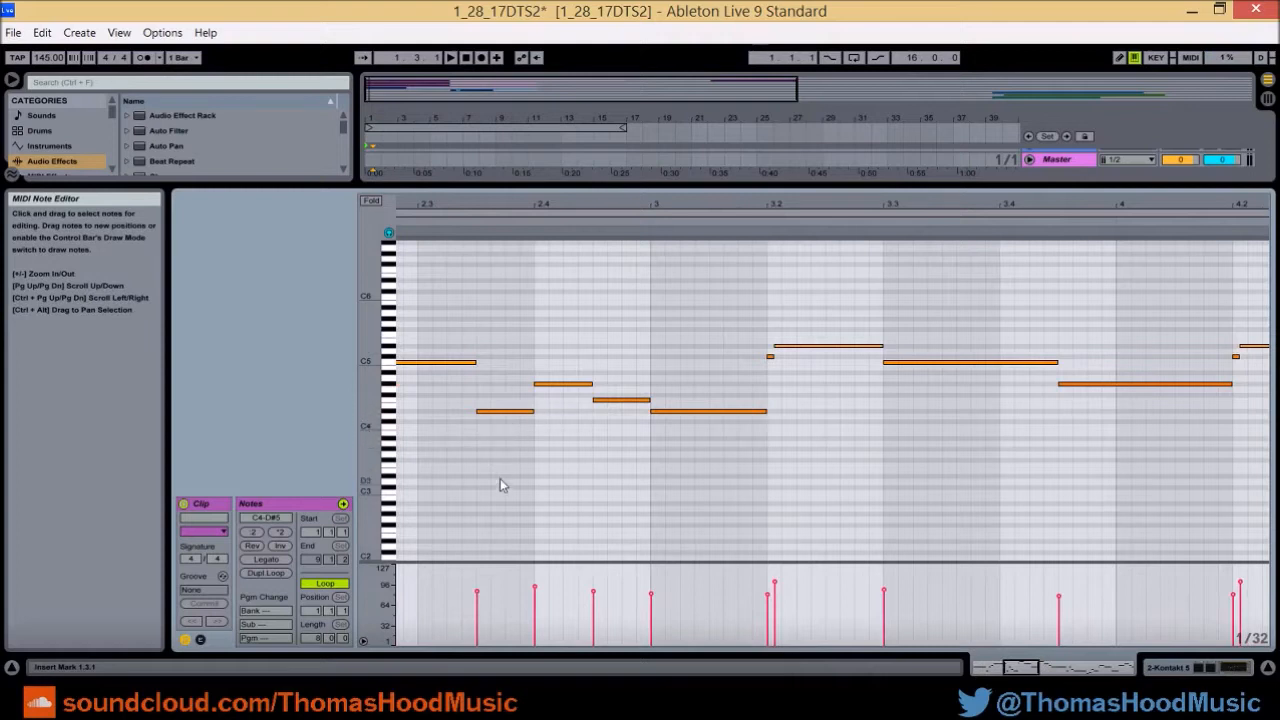
drag(500, 444, 562, 335)
click(554, 393)
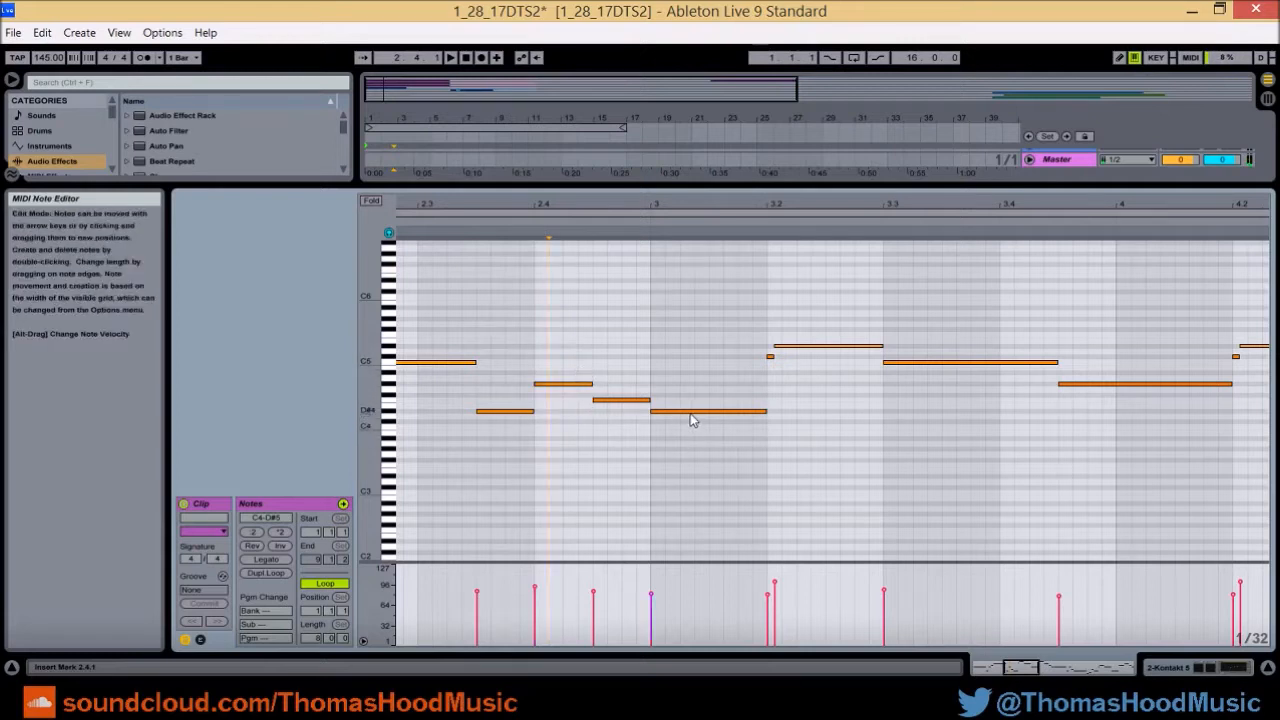
drag(557, 325, 674, 463)
click(652, 460)
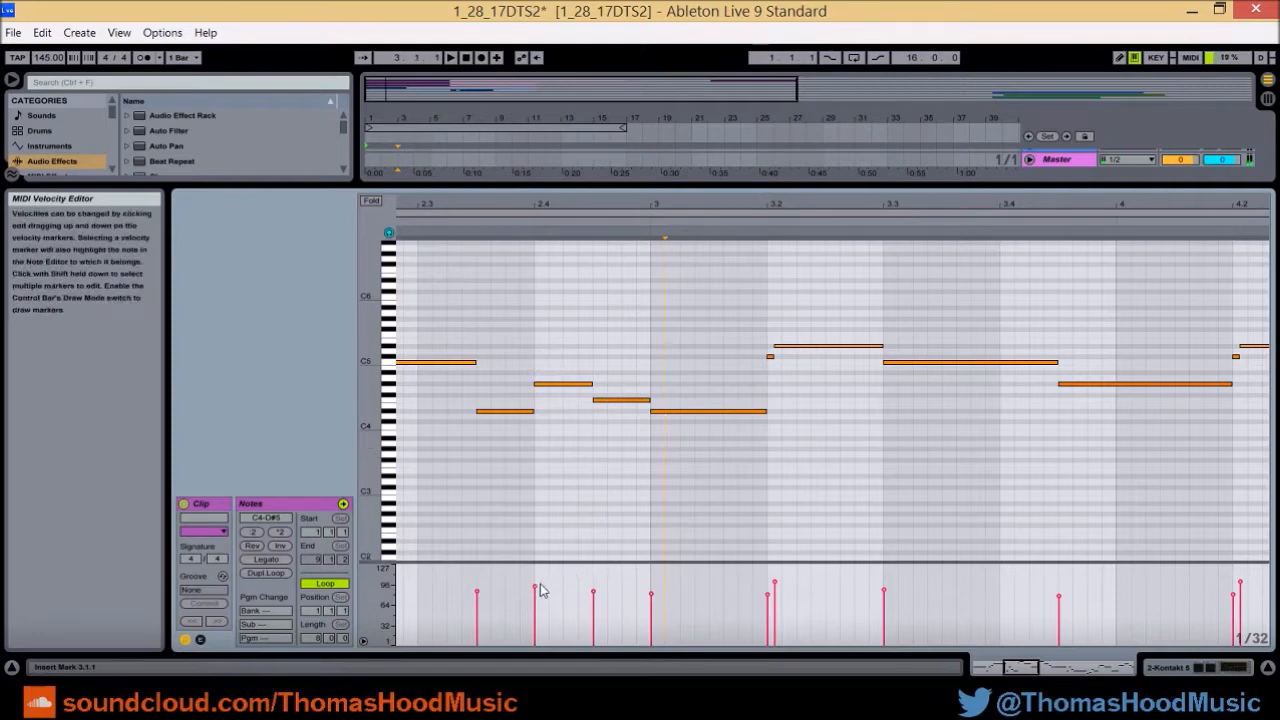
click(536, 452)
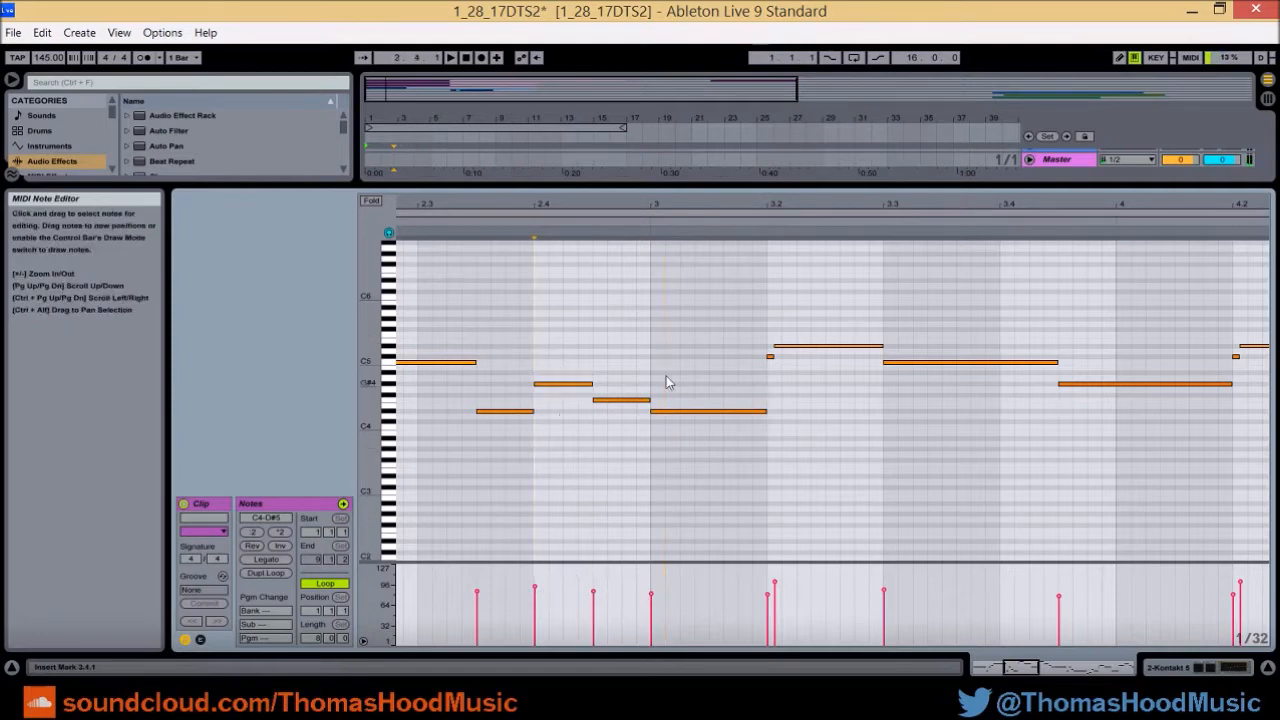
Return to the Kontakt track's devices and play the melody in the arrangement, from late in bar 1 and from 2.4.1.
click(1150, 669)
drag(390, 129, 423, 187)
click(423, 187)
key(space)
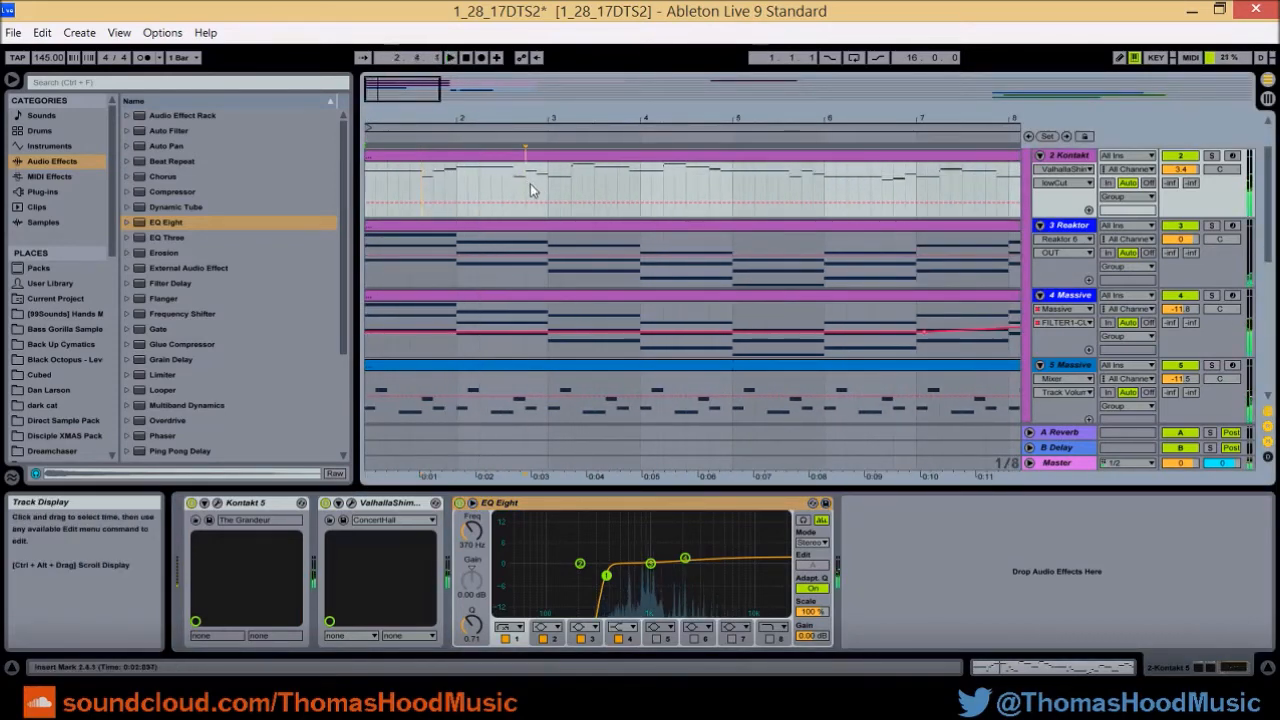
click(526, 184)
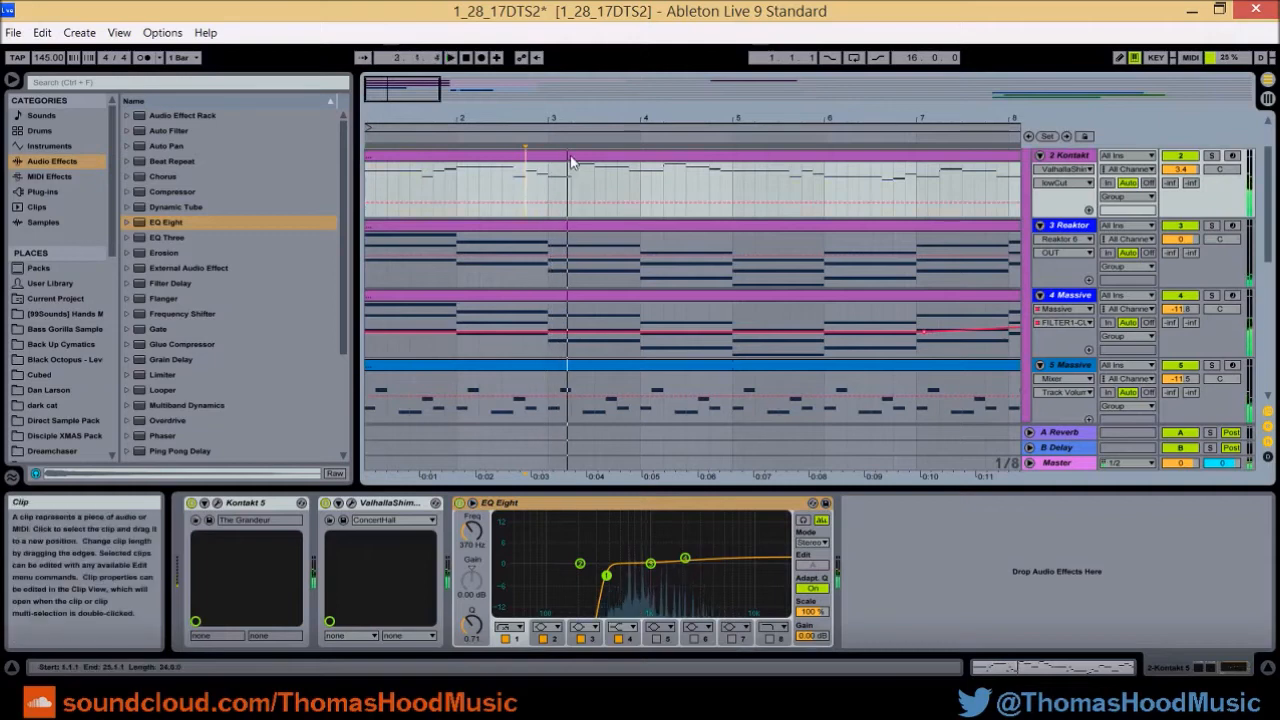
Reopen the Kontakt melody clip and examine the very short grace note at 3.2 and the long note following it.
double_click(570, 162)
drag(748, 206, 611, 290)
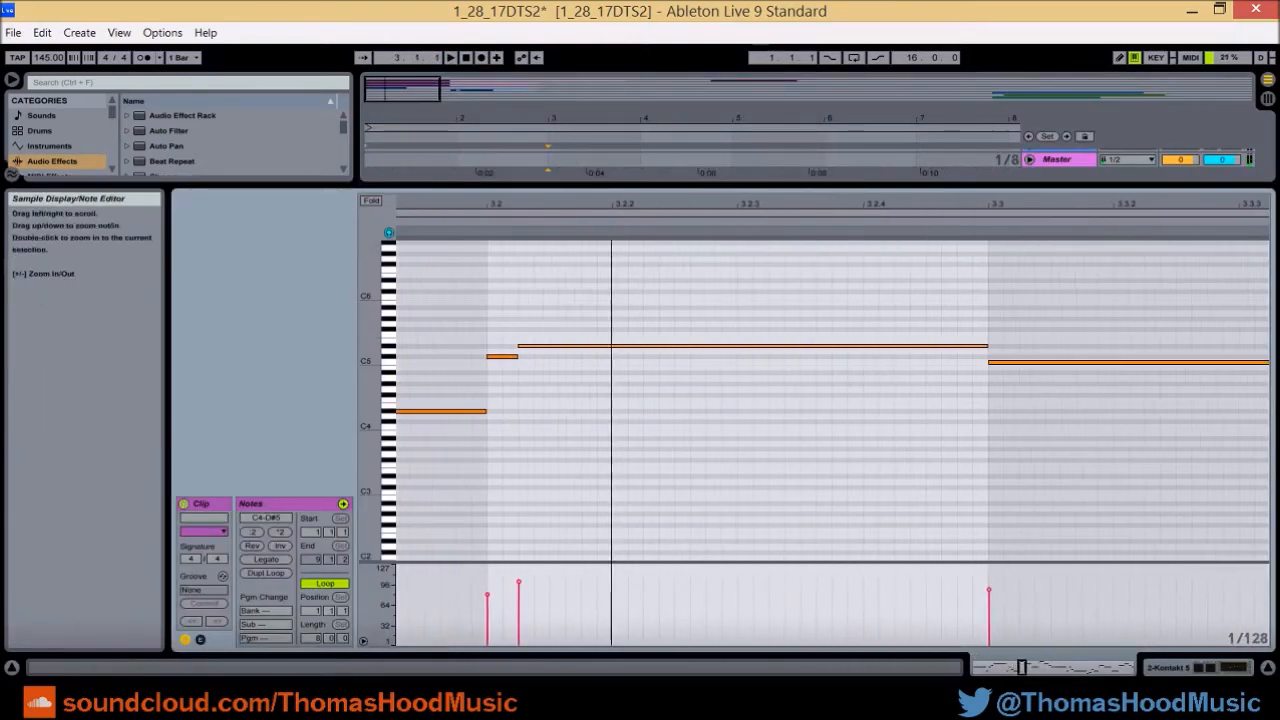
drag(505, 205, 503, 275)
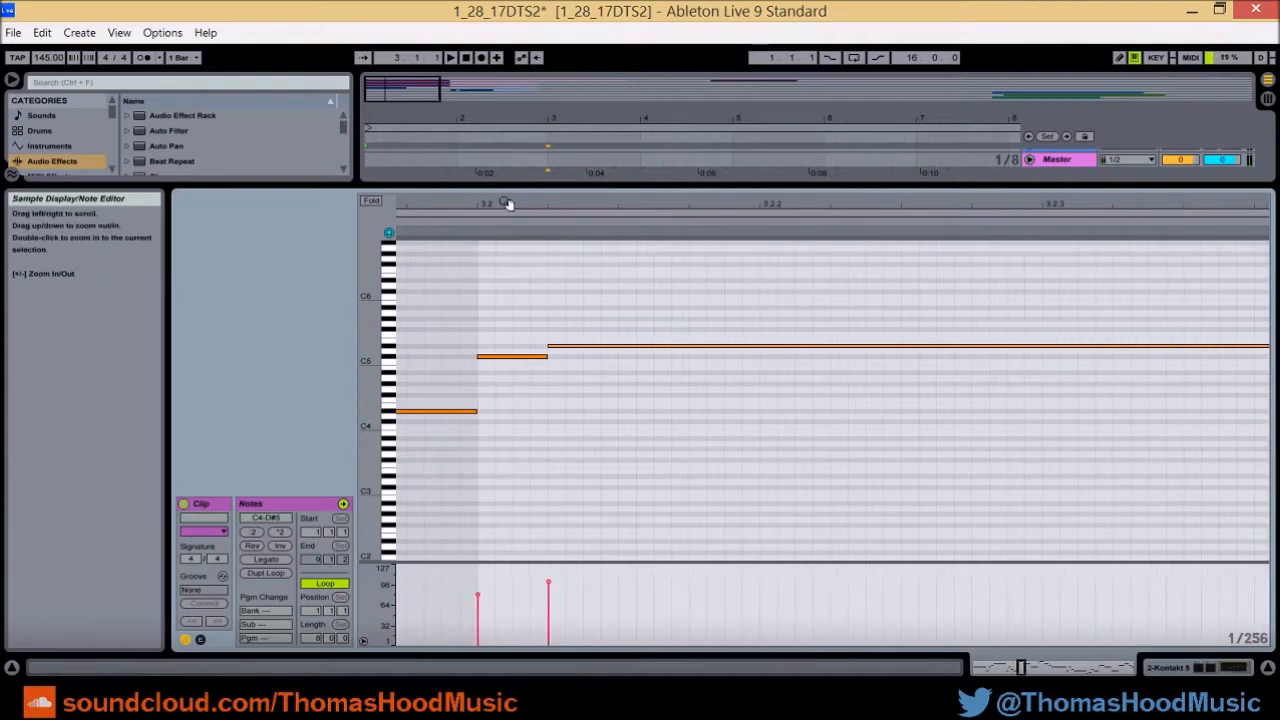
drag(500, 204, 498, 145)
drag(508, 205, 508, 270)
drag(539, 205, 539, 150)
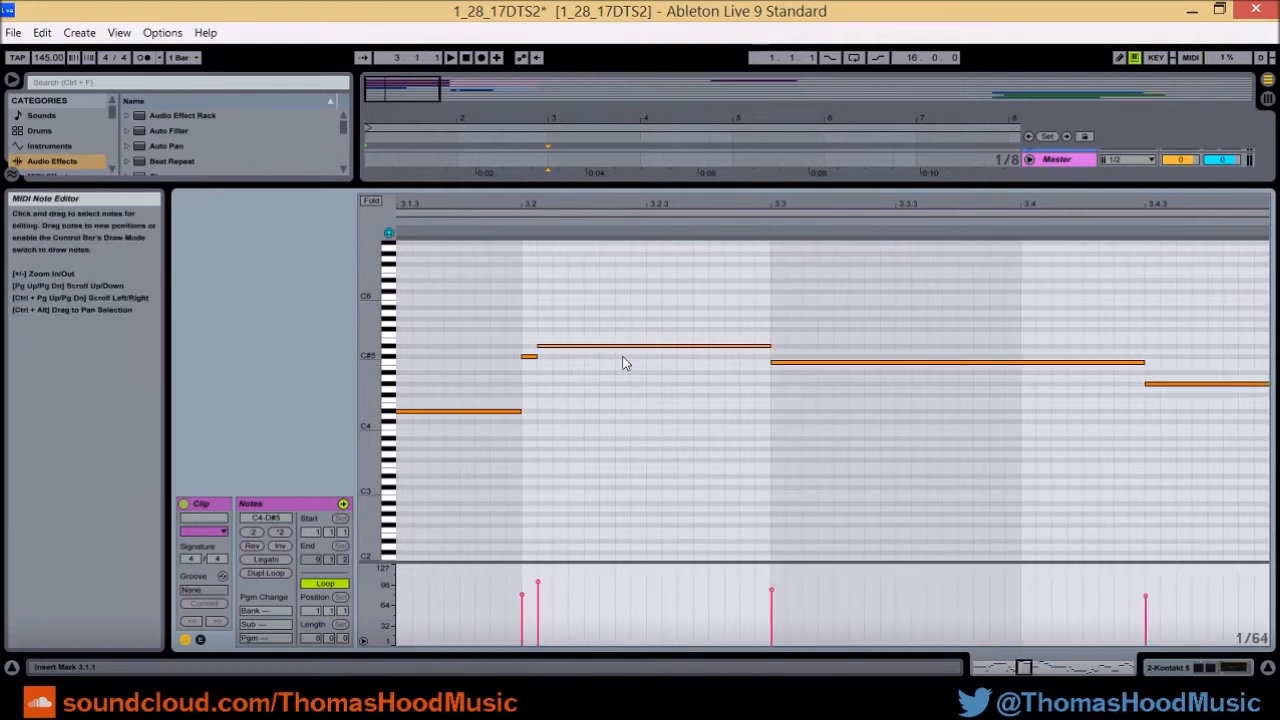
drag(643, 414, 627, 304)
click(629, 437)
drag(522, 224, 522, 185)
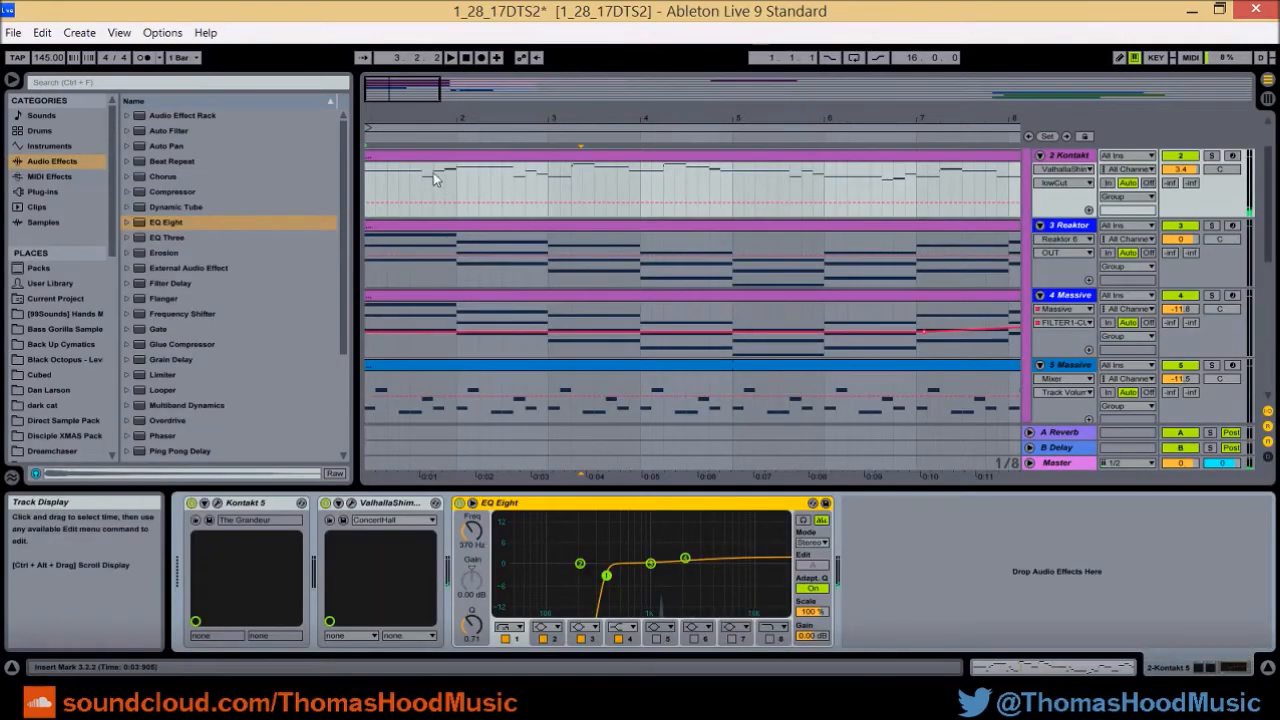
Solo the Kontakt track, play its melody from 2.3.3, and reopen the clip's notes.
click(433, 172)
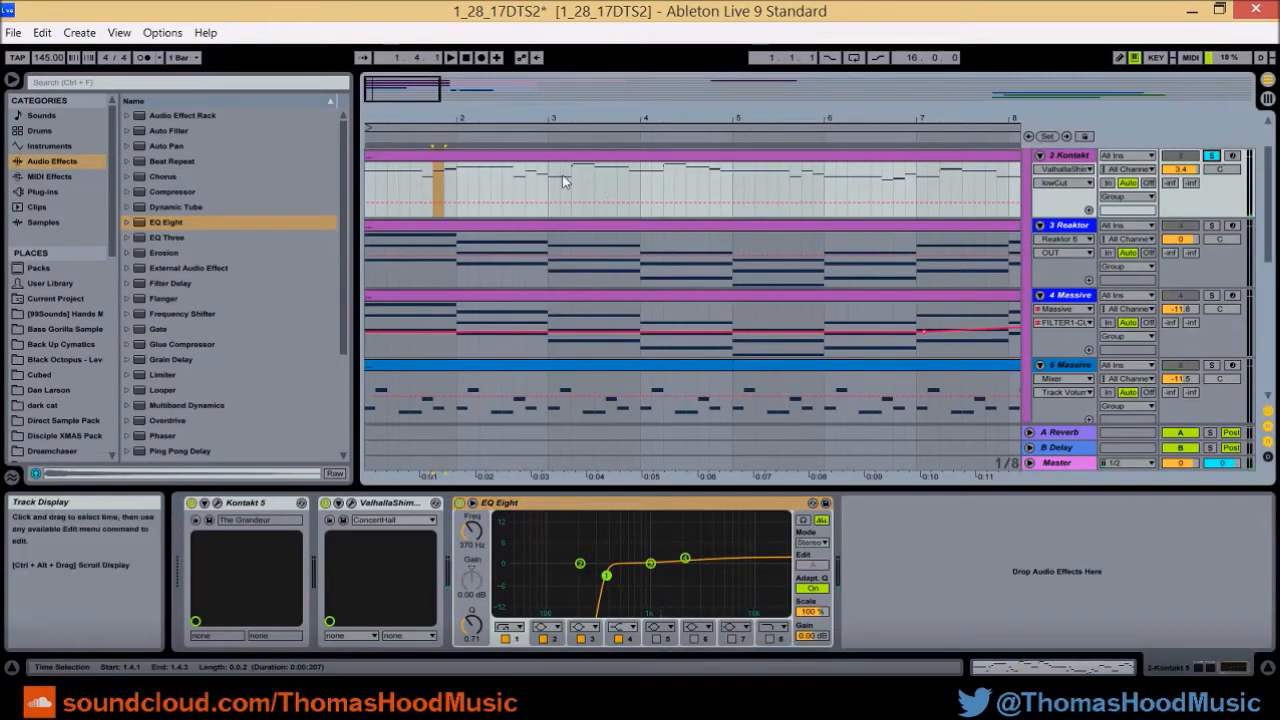
click(518, 178)
key(space)
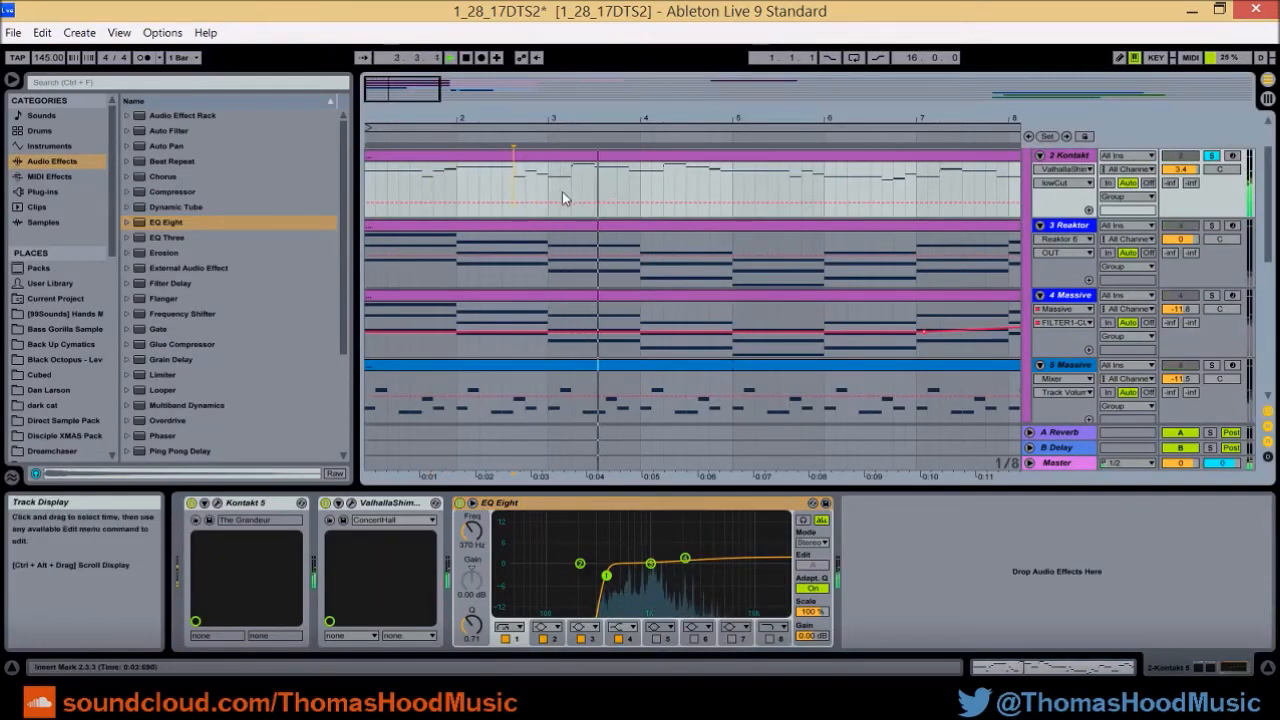
double_click(553, 184)
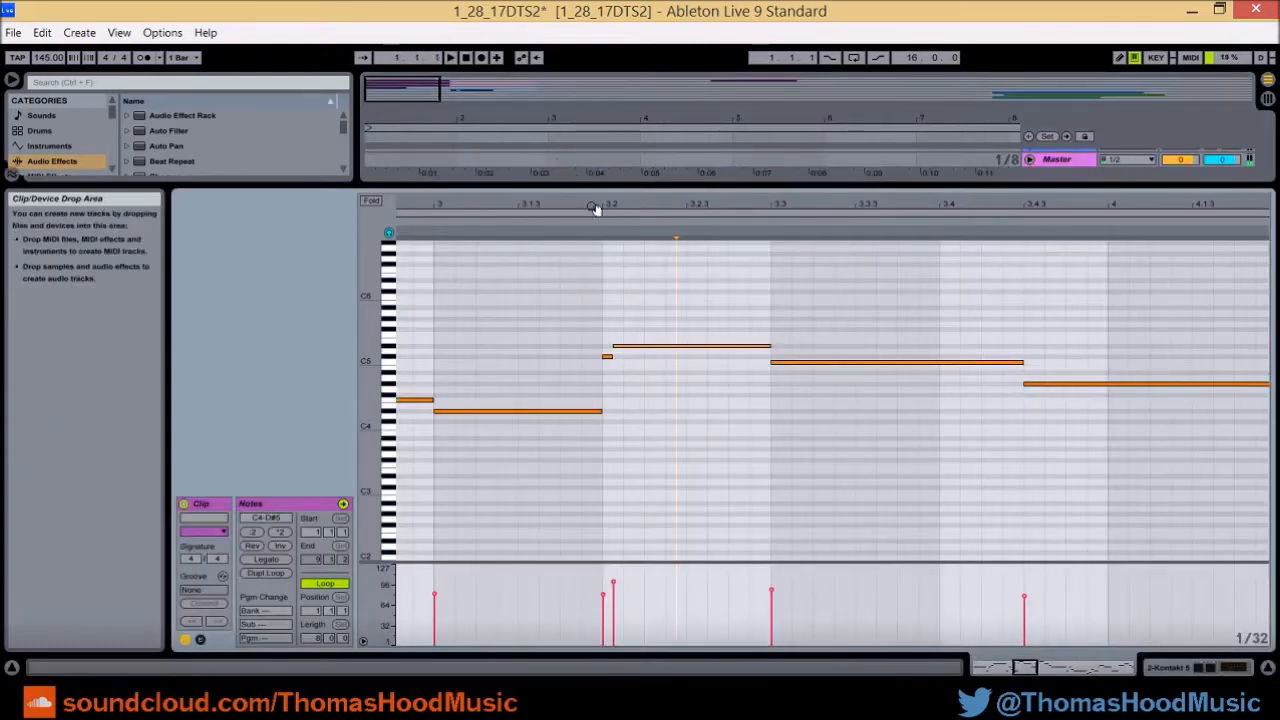
Compare the short grace note at 3.2 with the whole melody clip, then examine it up close again.
drag(589, 222, 600, 165)
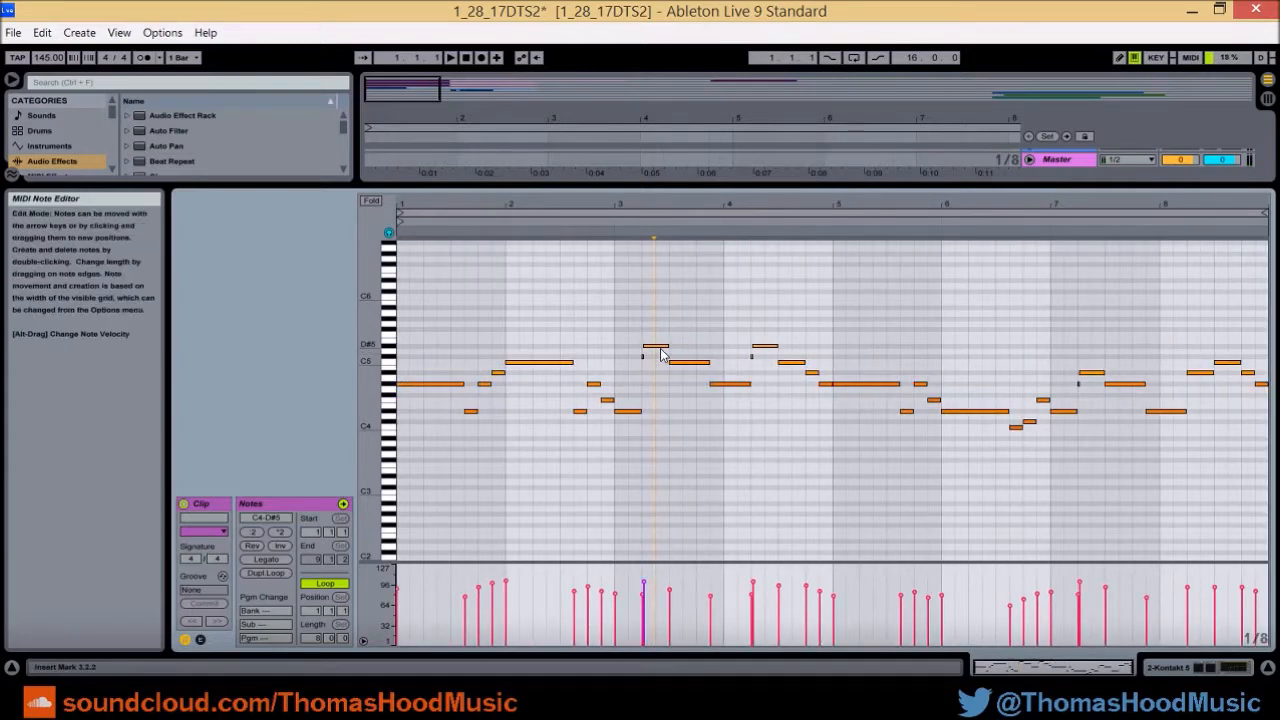
drag(1045, 316, 360, 350)
click(645, 398)
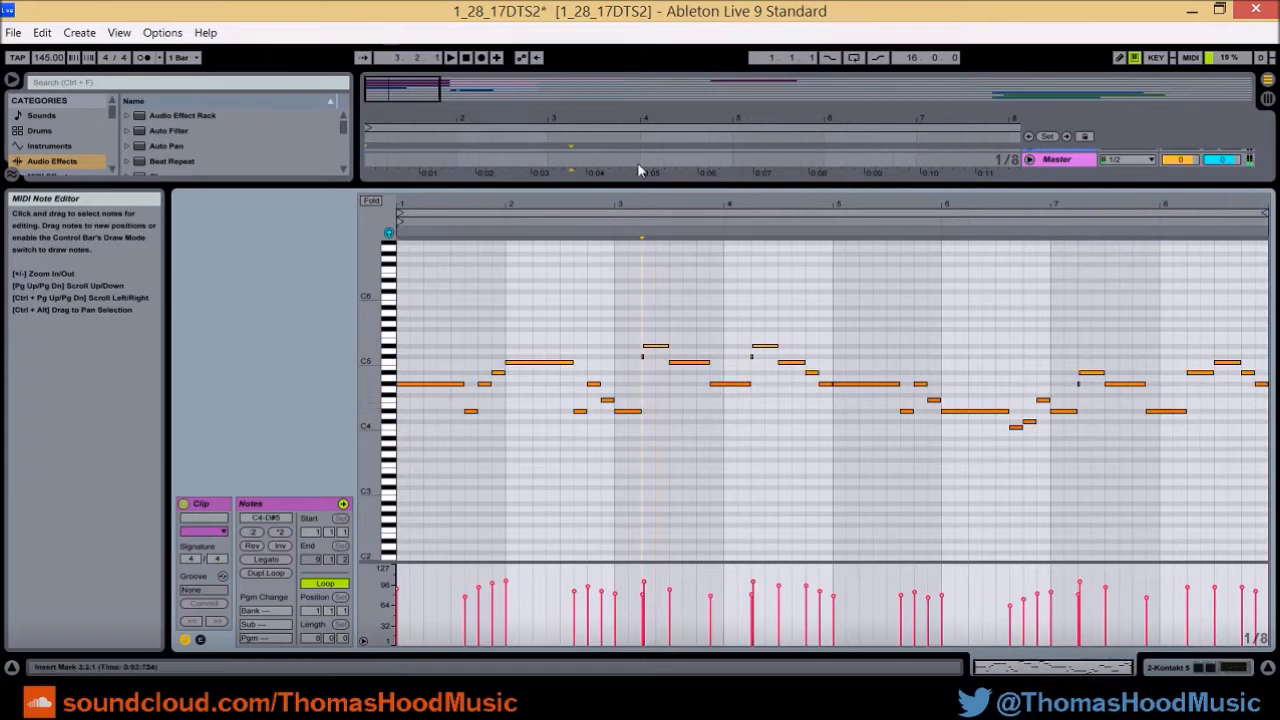
drag(645, 205, 646, 300)
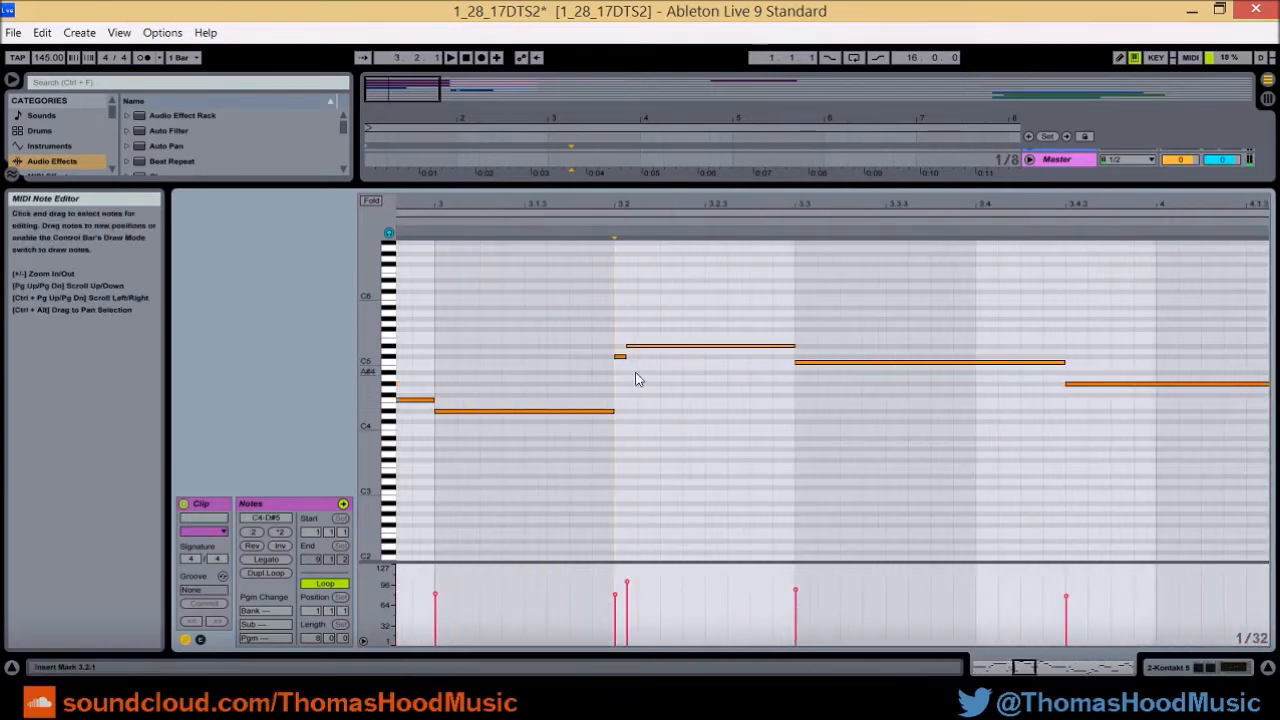
Play the Kontakt melody from 2.4.1 in the arrangement and reopen the clip at the grace note at 3.2.
click(1205, 668)
click(517, 177)
key(space)
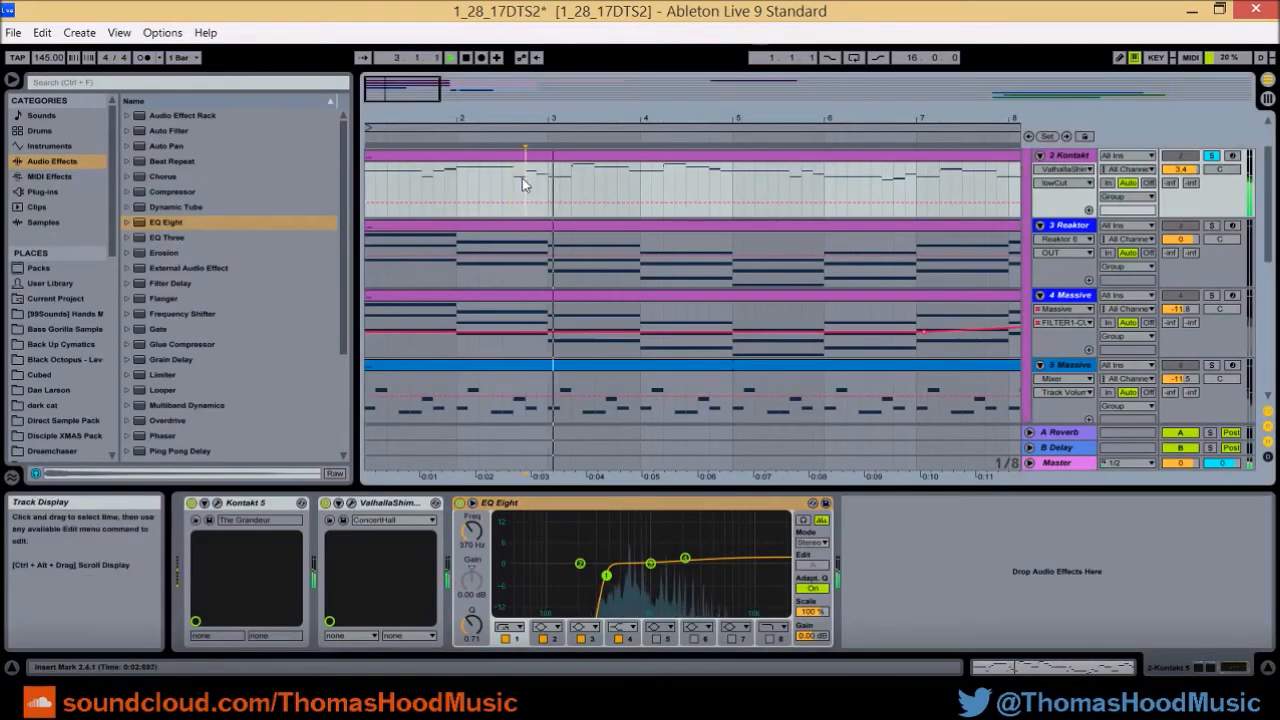
key(space)
double_click(588, 157)
drag(631, 206, 631, 300)
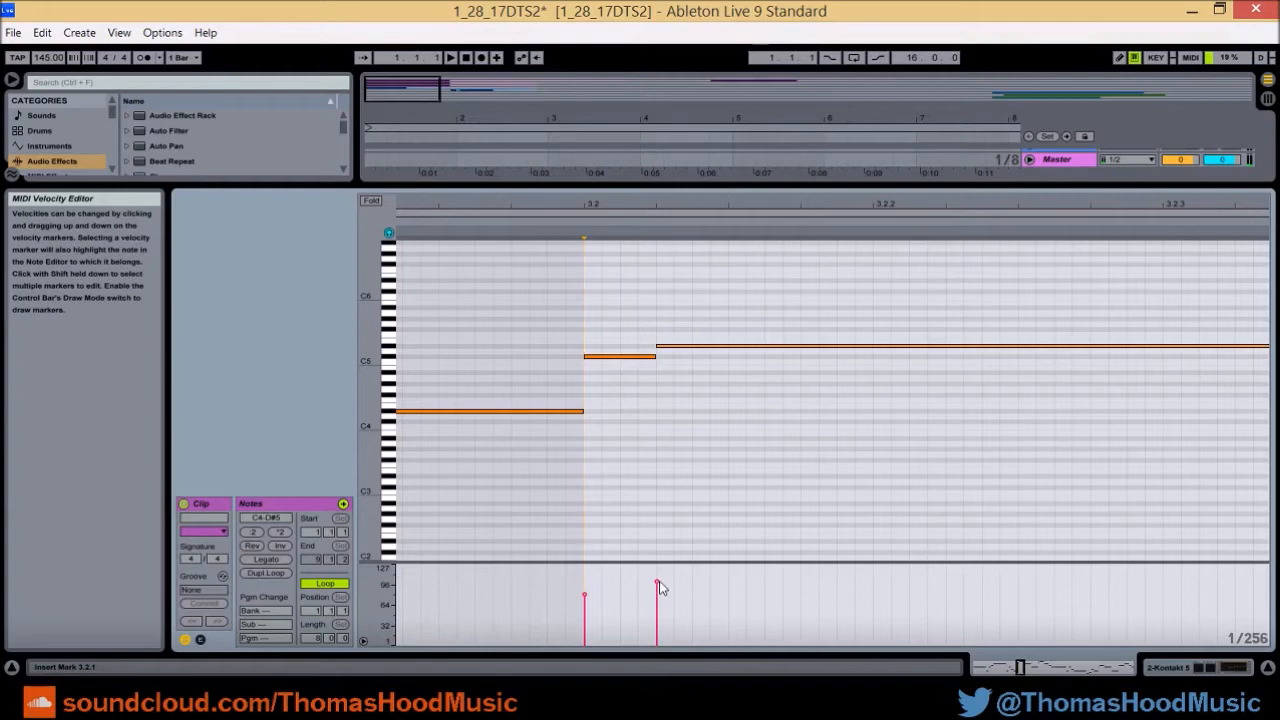
Raise the velocity of the grace note at 3.2 to about the following note's level and play from 2.3.3.
click(584, 597)
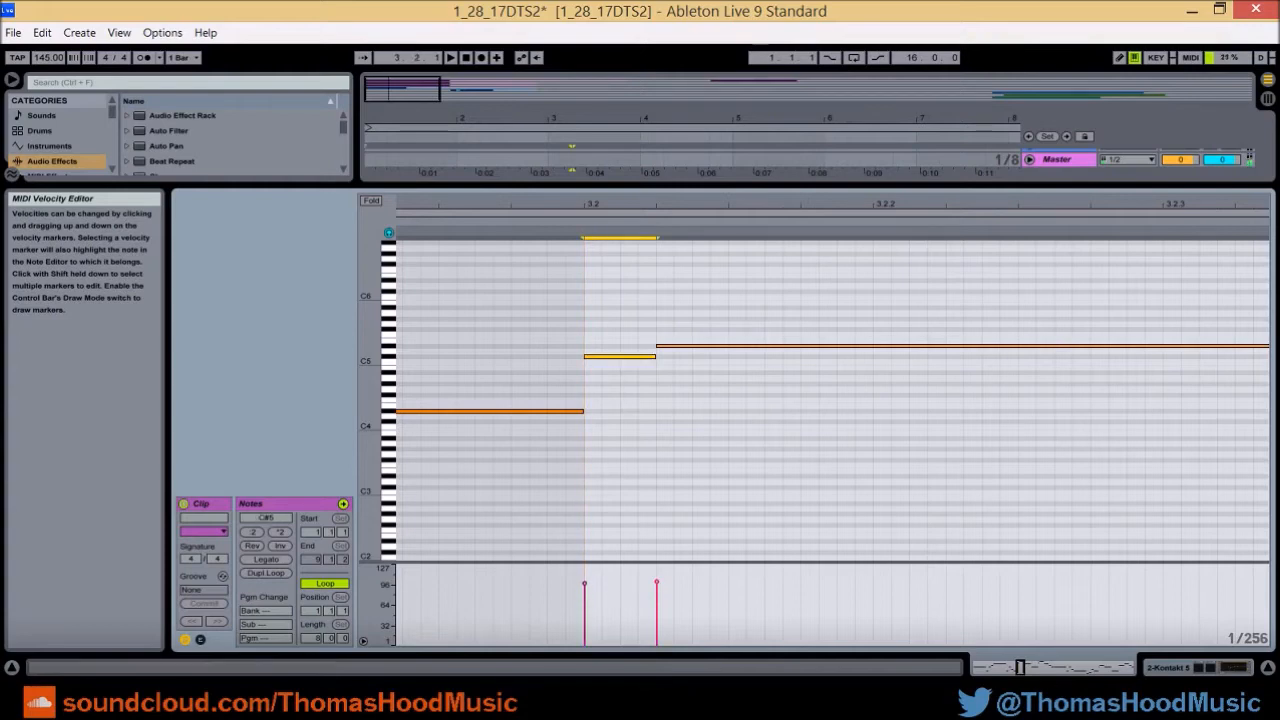
click(1233, 670)
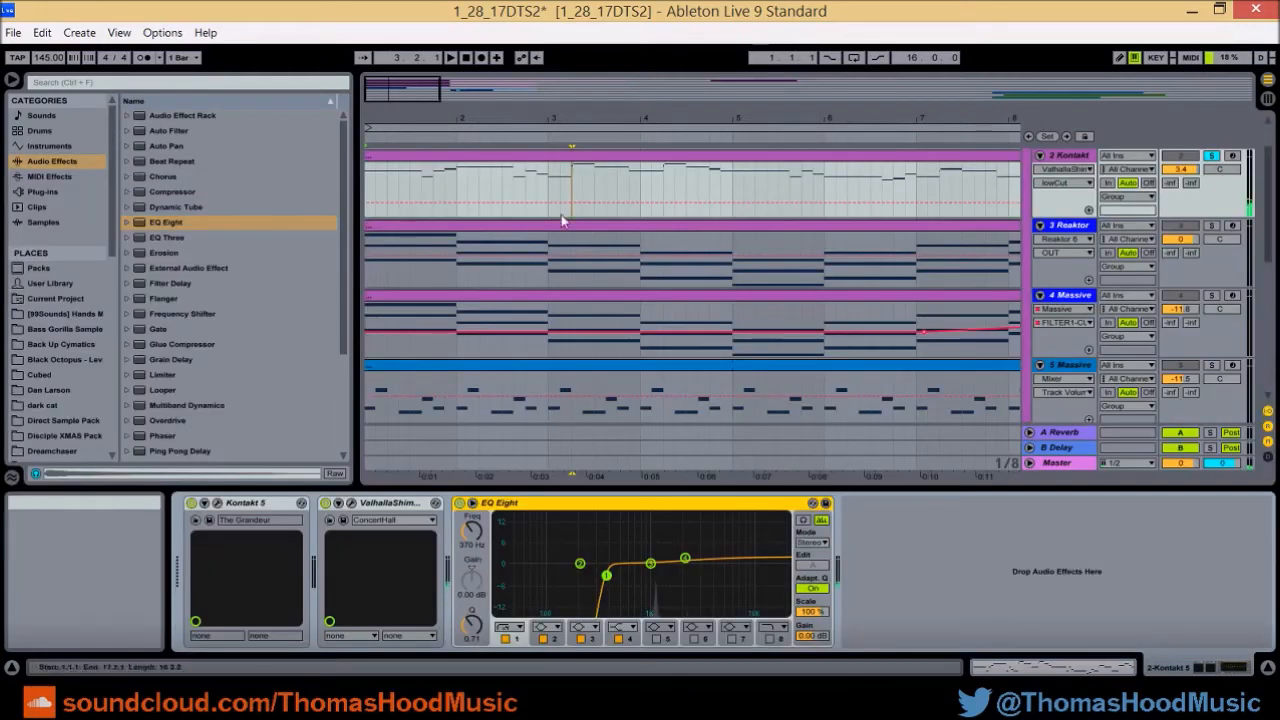
click(514, 183)
key(space)
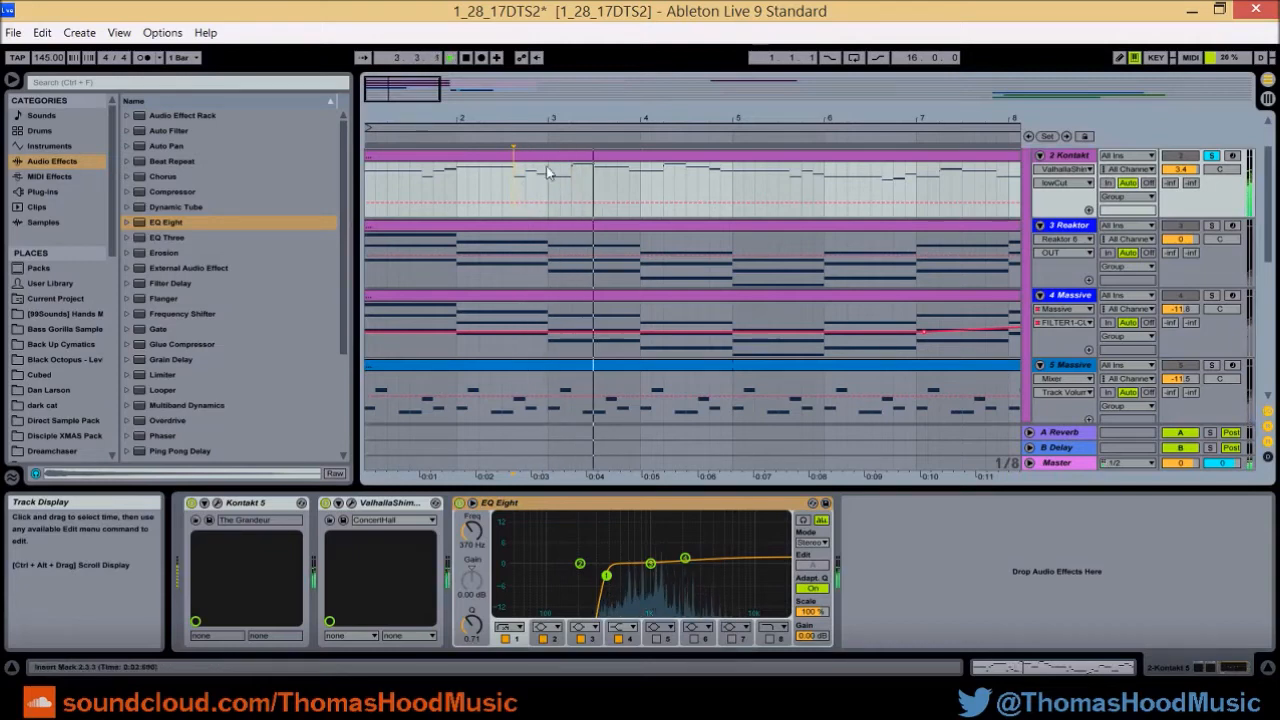
Reopen the Kontakt clip's notes and undo the velocity change on the grace note at 3.2.
click(580, 159)
double_click(580, 159)
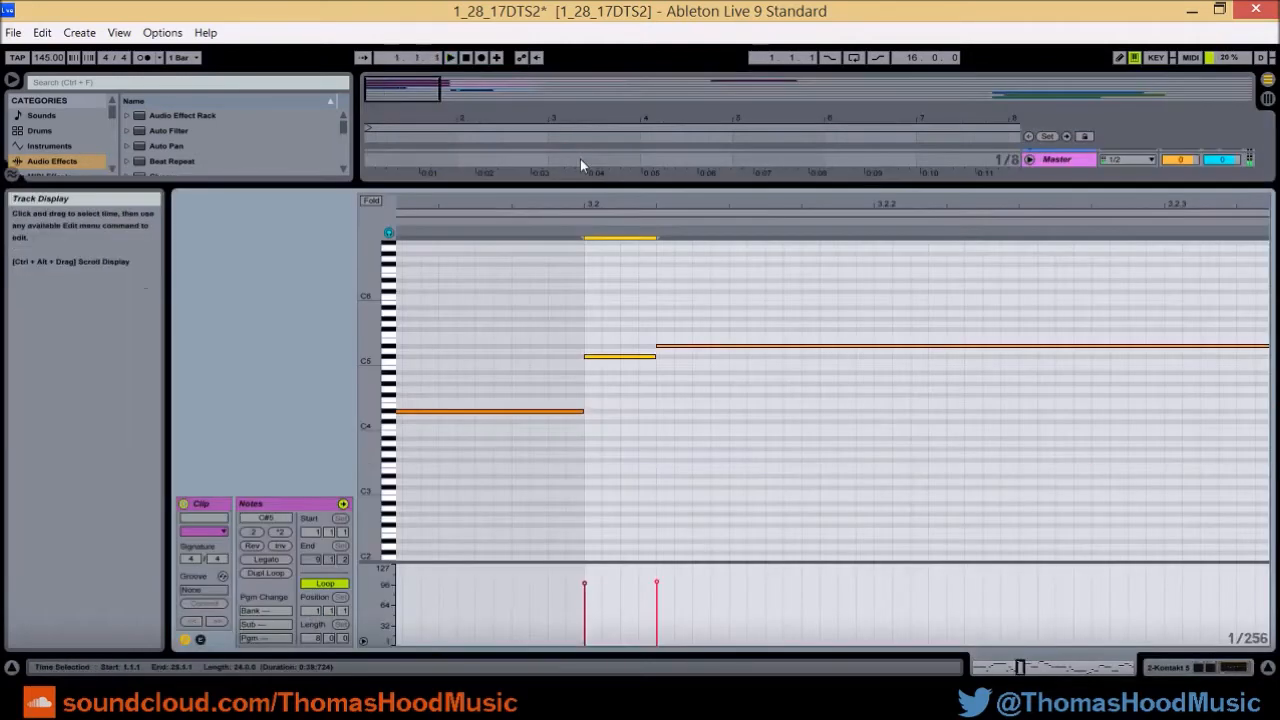
click(561, 140)
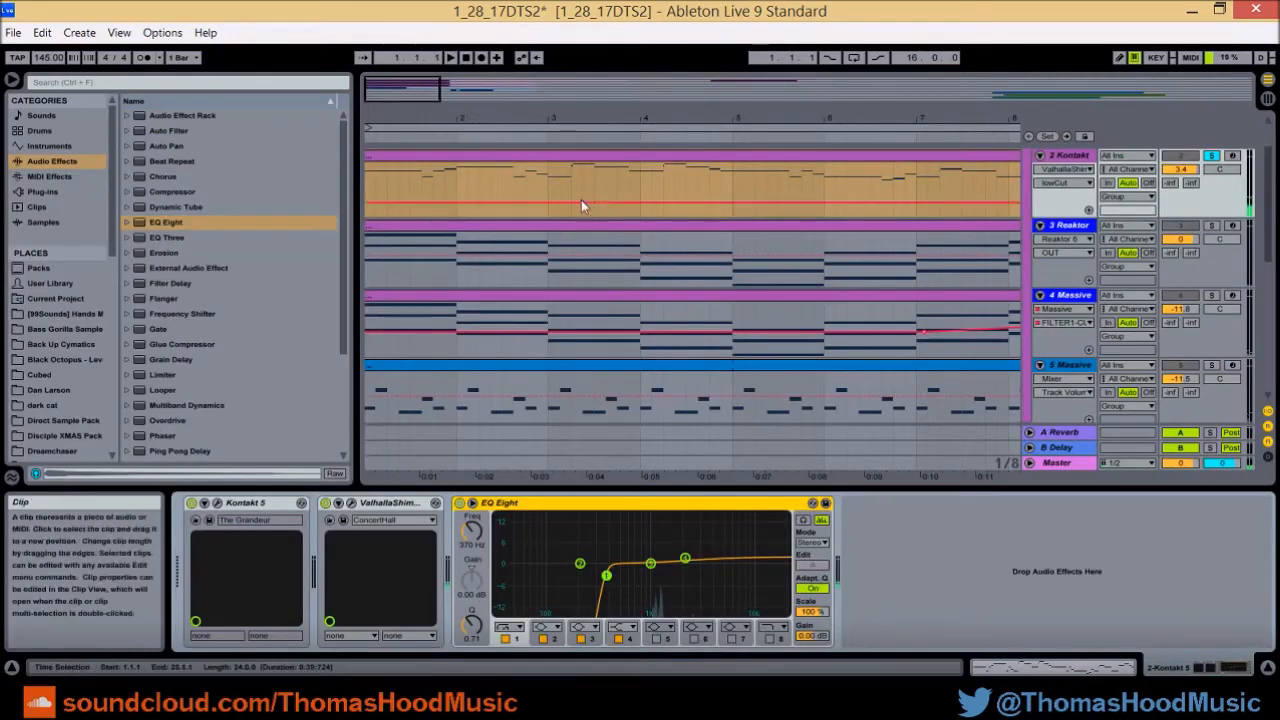
double_click(577, 160)
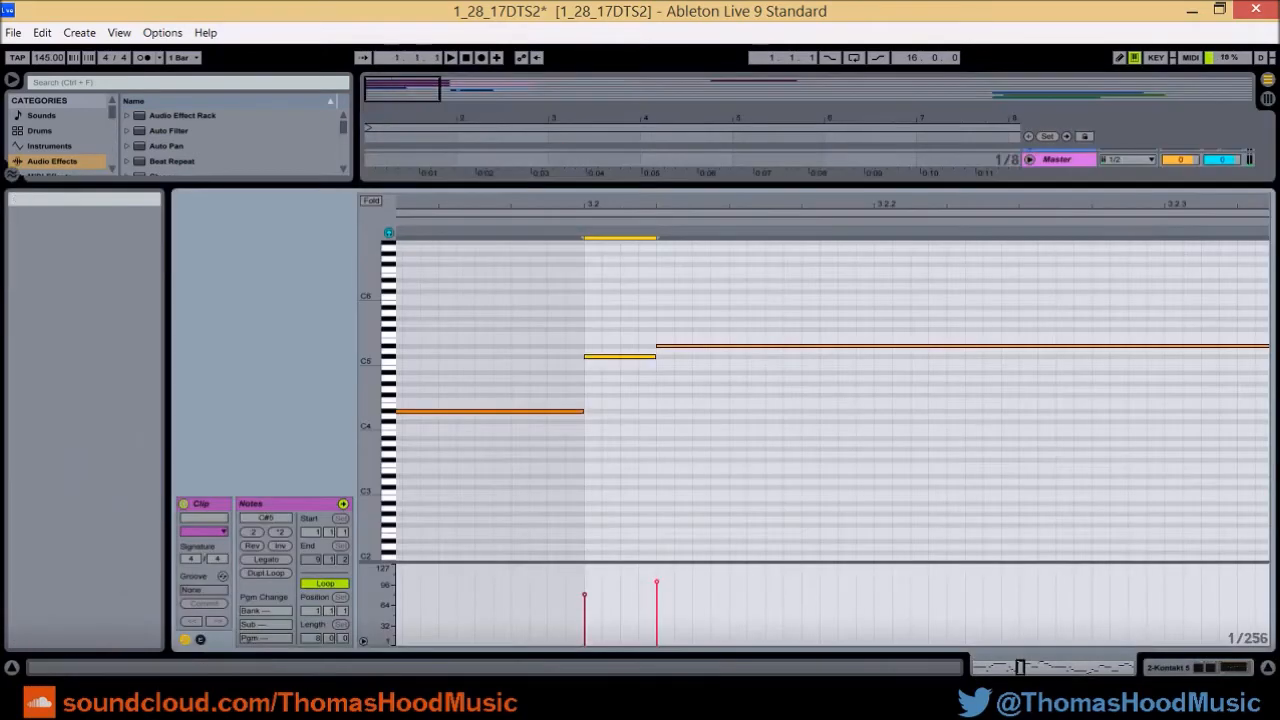
Return to the arrangement and play the melody from 2.3.3 with the grace note's original velocity.
click(590, 150)
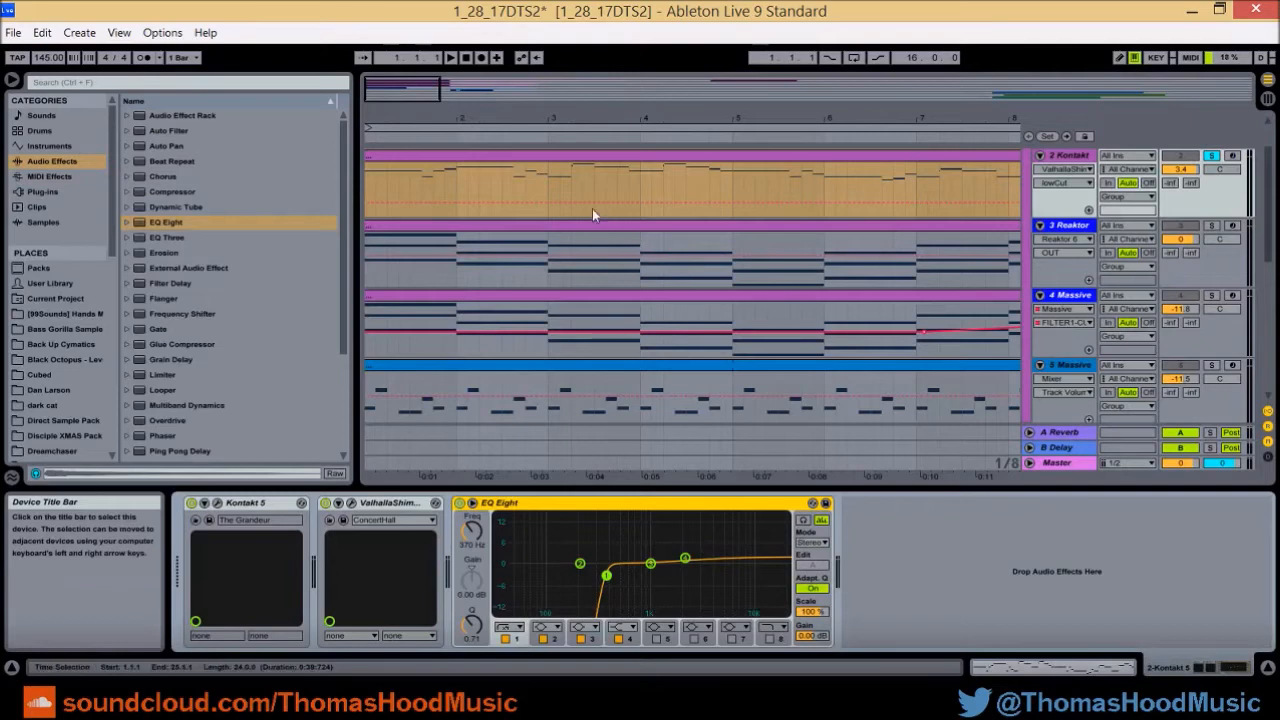
click(520, 183)
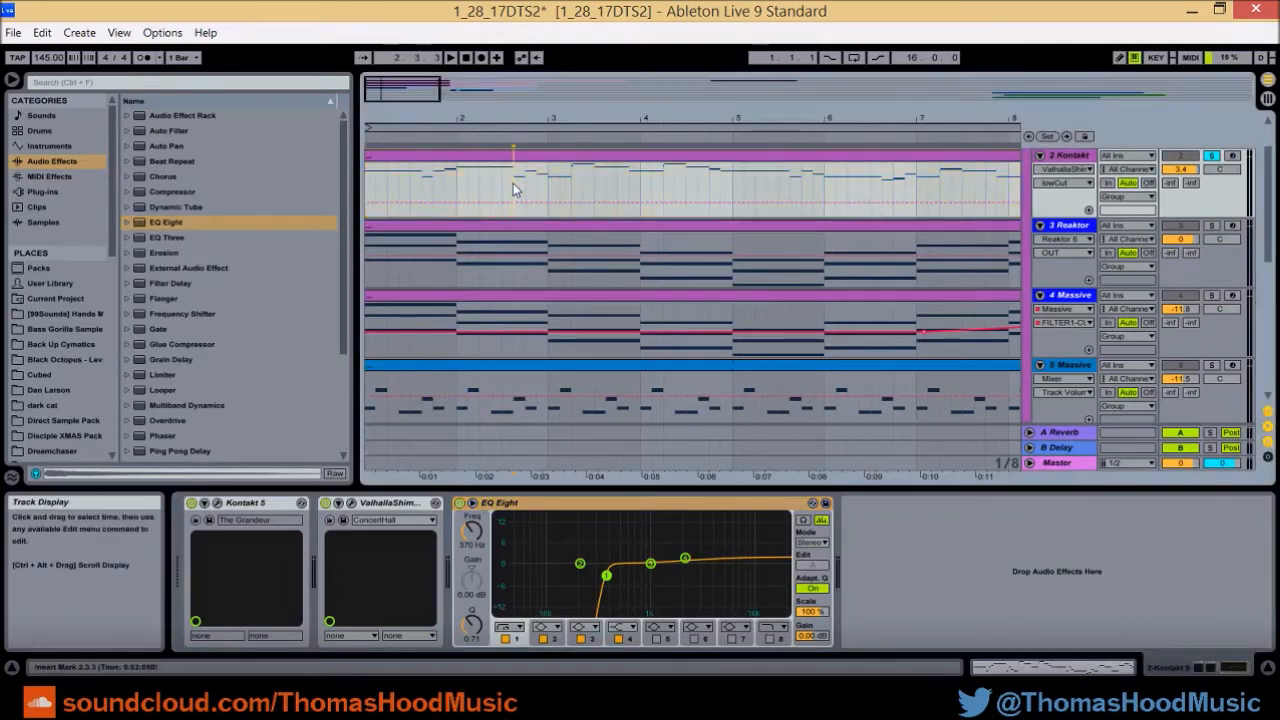
key(space)
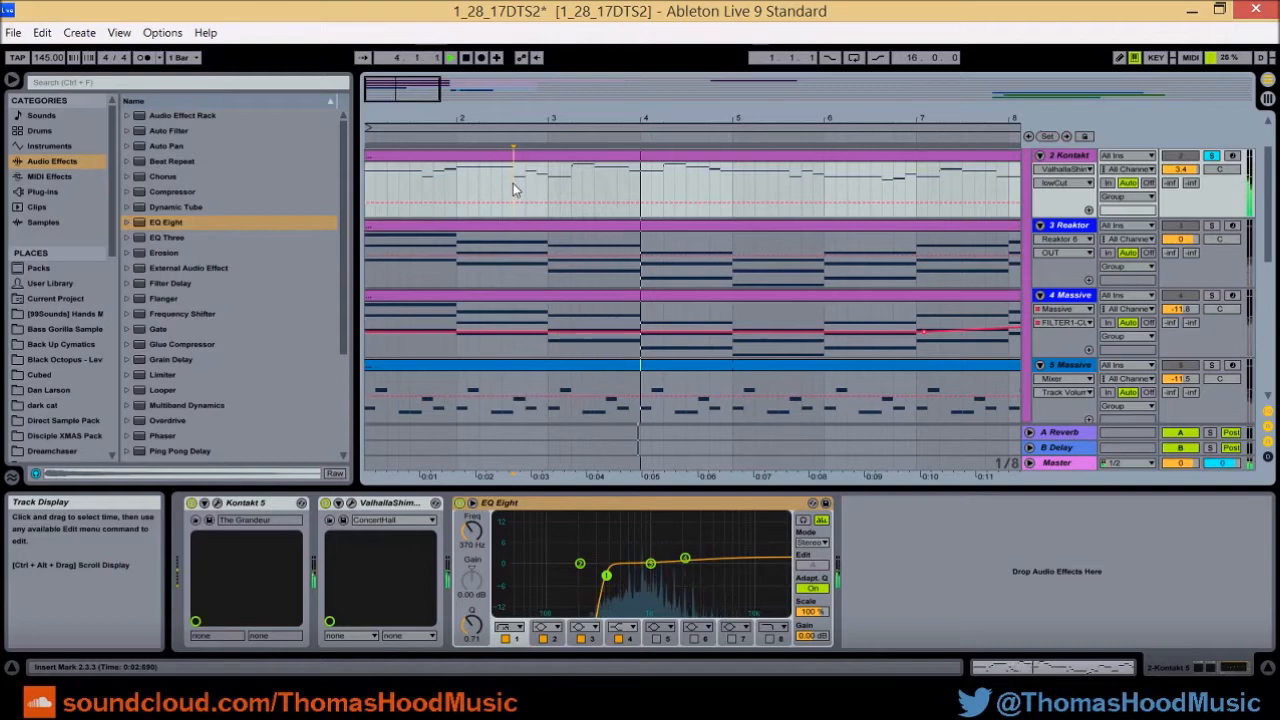
key(space)
Reopen the Kontakt clip and examine the notes following the grace note at 3.2.
click(658, 163)
double_click(658, 158)
drag(703, 202, 503, 143)
drag(723, 338, 1045, 518)
drag(647, 285, 1034, 480)
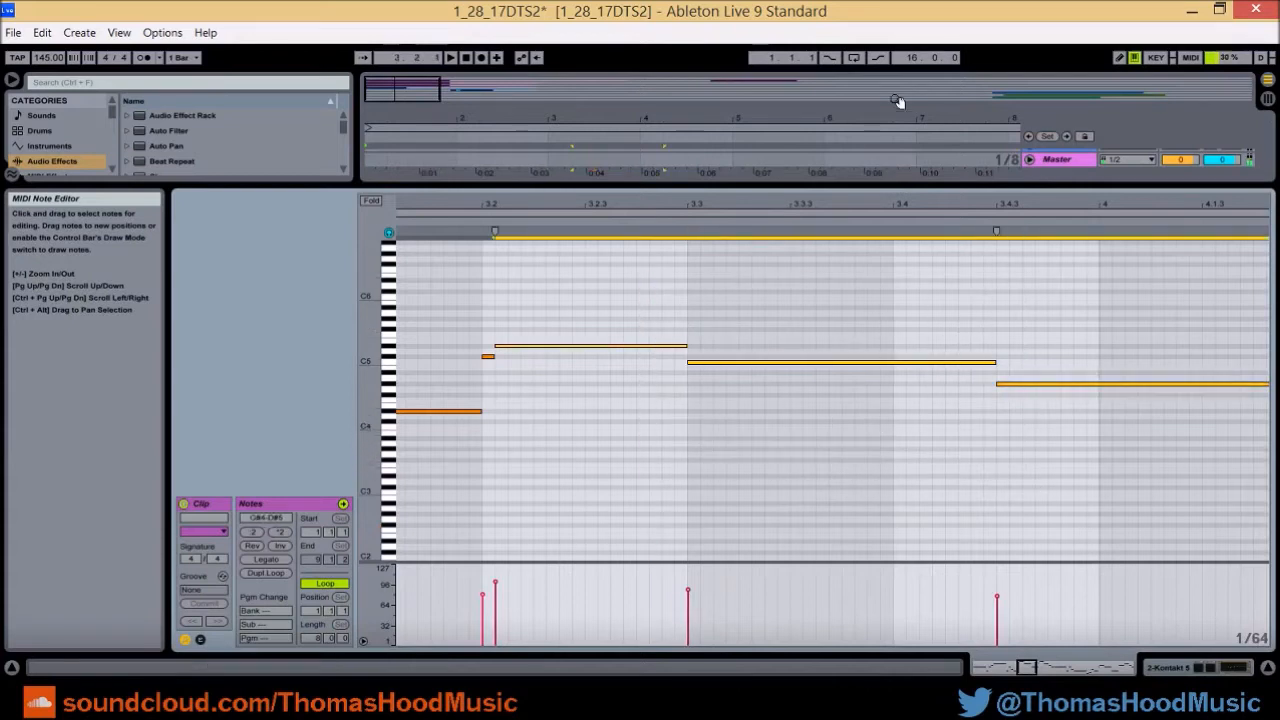
Examine the repeated grace note at 4.2 and the descending notes leading into bar 5.
drag(888, 206, 736, 193)
click(897, 312)
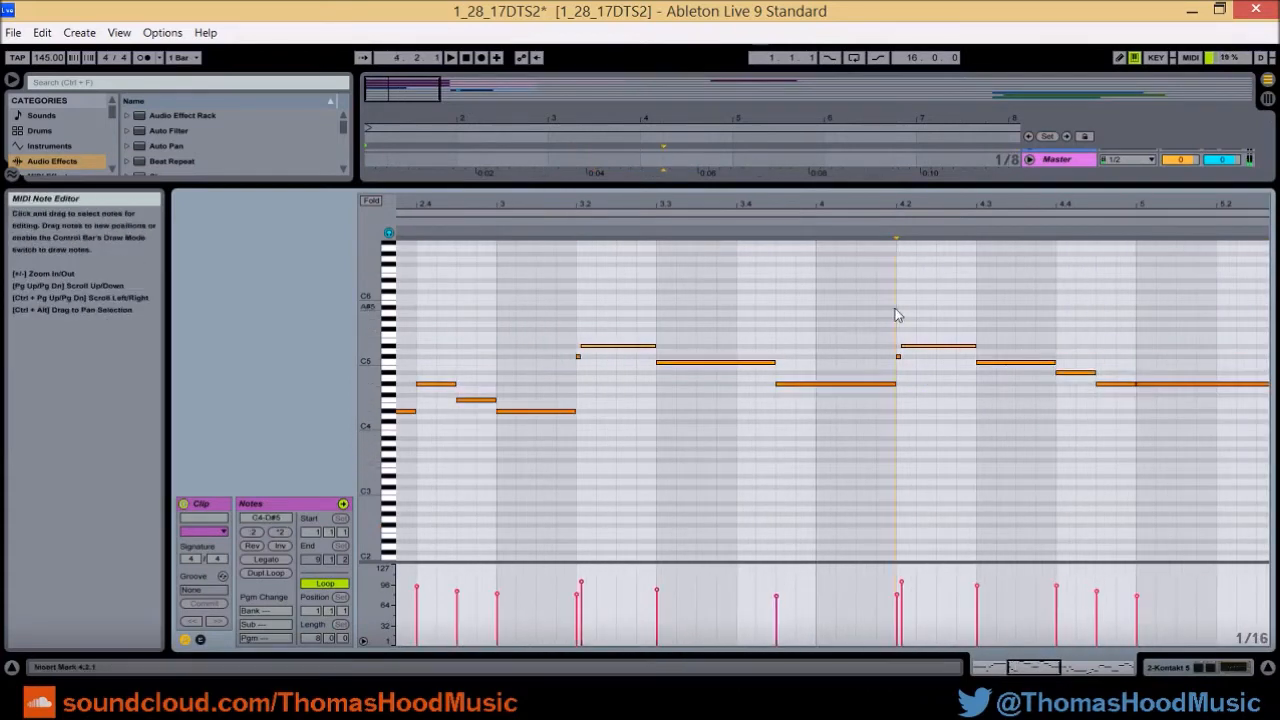
drag(929, 205, 800, 196)
drag(818, 307, 893, 412)
click(868, 433)
drag(837, 361, 889, 424)
click(881, 479)
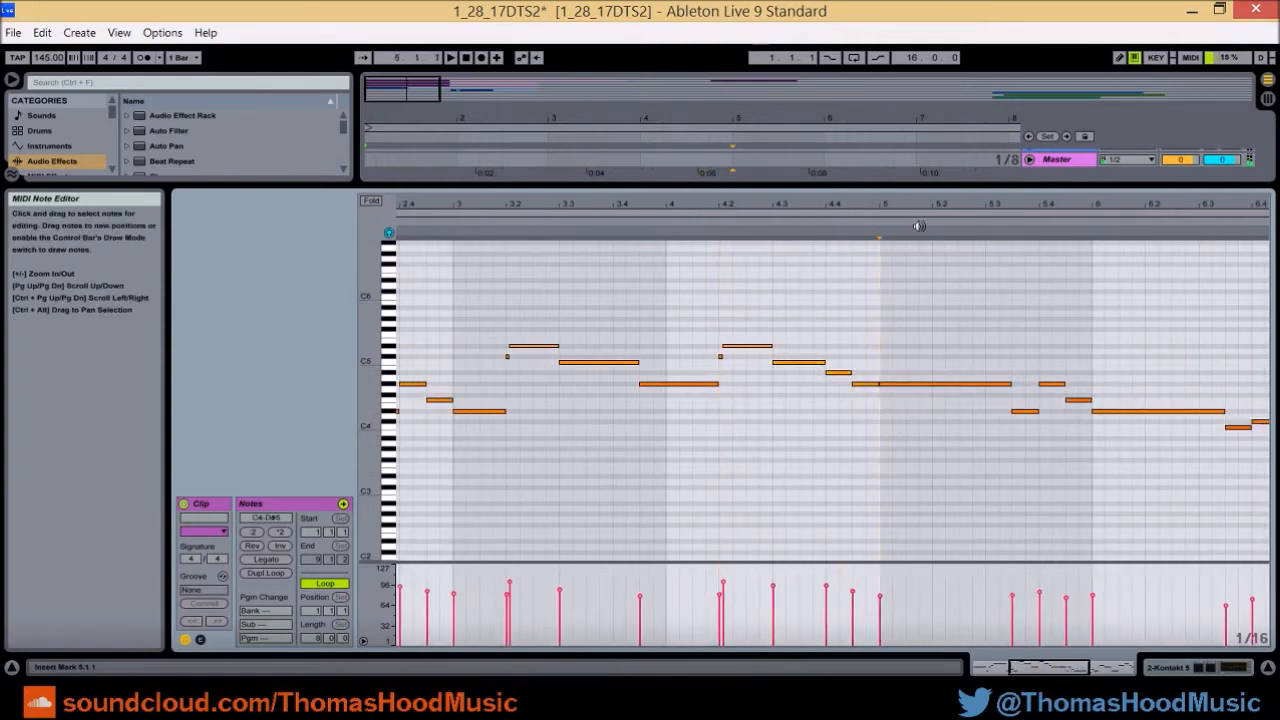
Examine the held notes and short runs in bars 5 and 6 leading up to bar 7.
click(973, 215)
click(941, 277)
drag(950, 208, 704, 236)
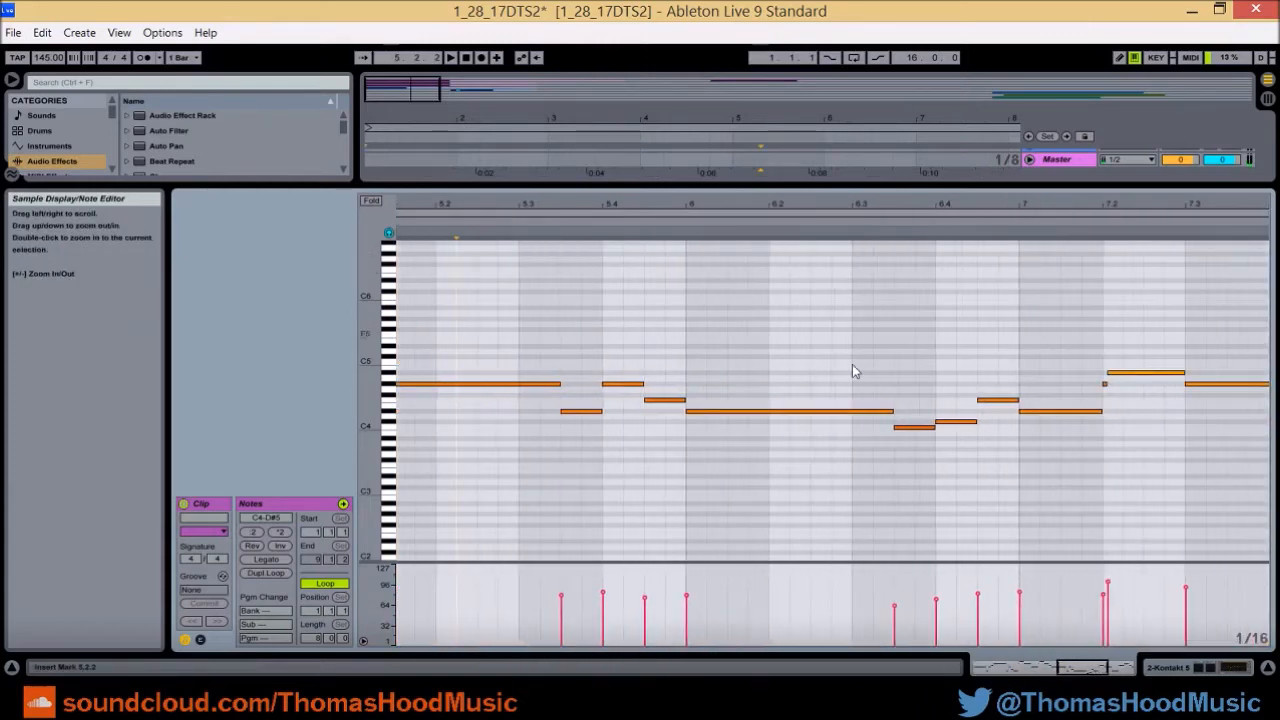
drag(919, 454, 1040, 378)
click(1022, 377)
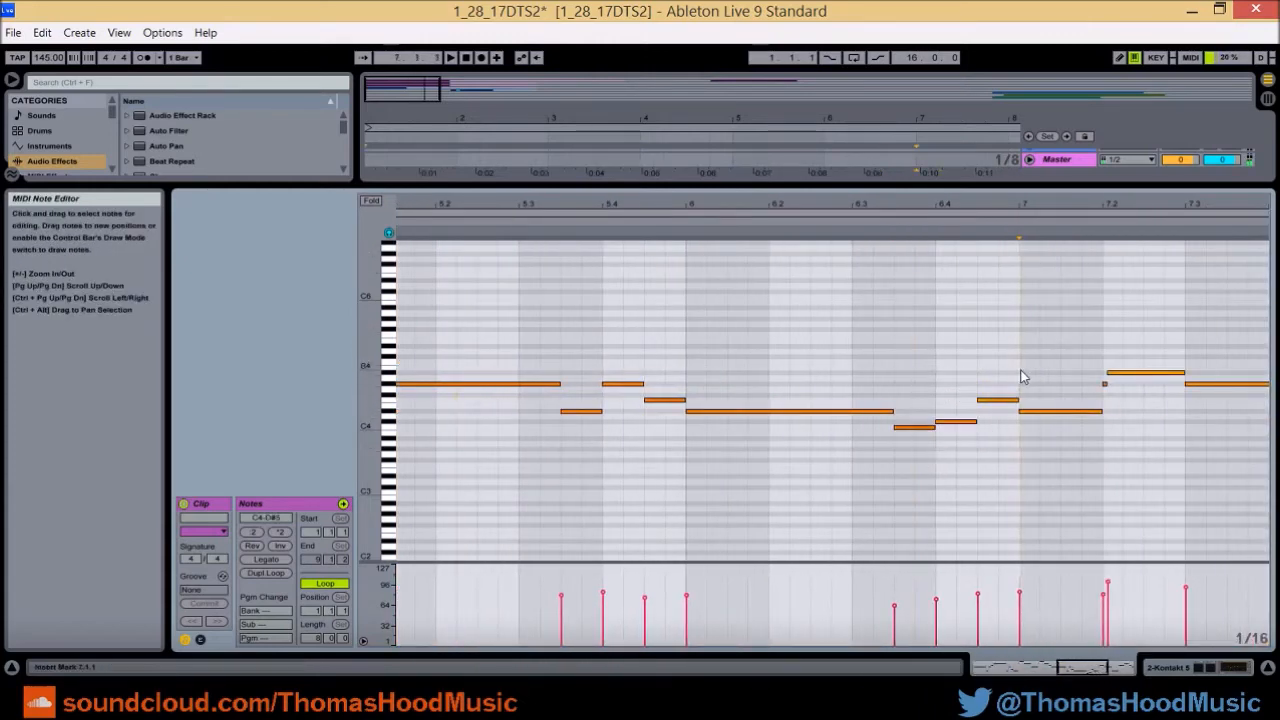
drag(916, 489, 1028, 367)
click(1028, 367)
Look over the notes of bars 7 and 8, then play the melody in the arrangement from within bar 3.
drag(1060, 215, 730, 326)
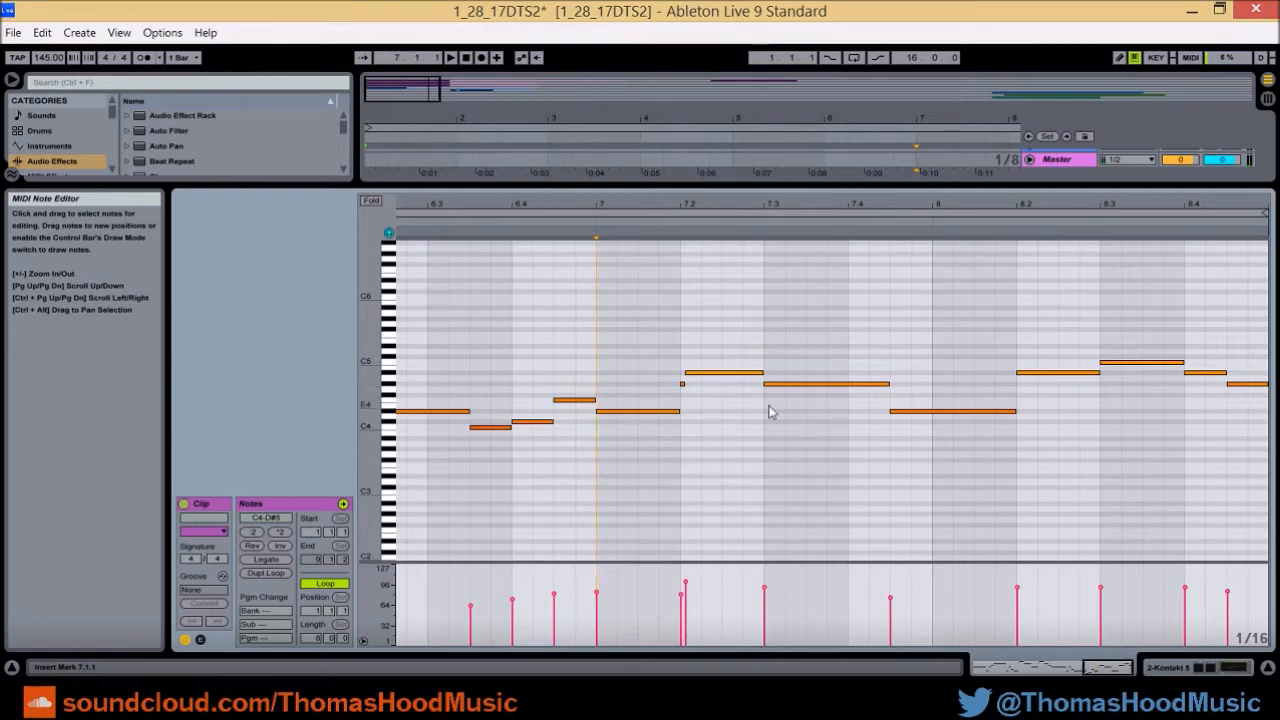
drag(700, 210, 941, 222)
key(shift+Tab)
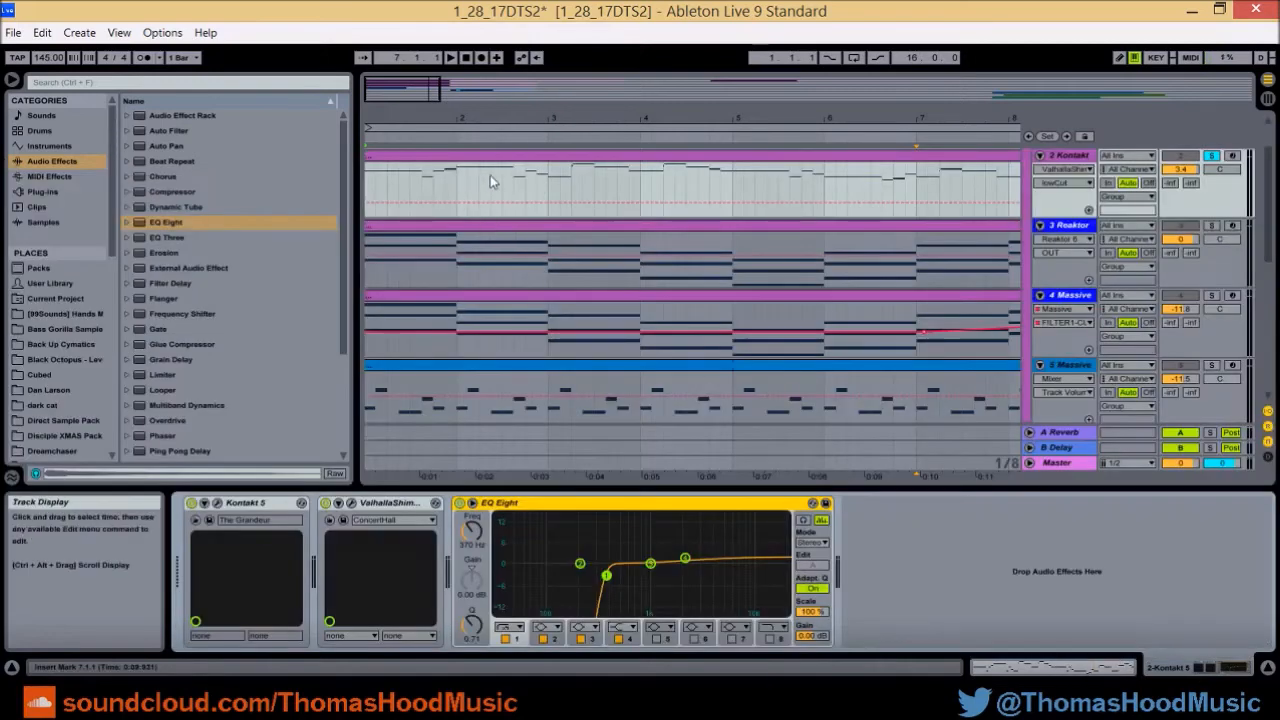
click(568, 186)
key(space)
Reopen the Kontakt clip and examine the grace note at 7.2, the closing notes of bar 8 and the run into bar 7.
drag(634, 117, 423, 112)
click(716, 191)
double_click(706, 157)
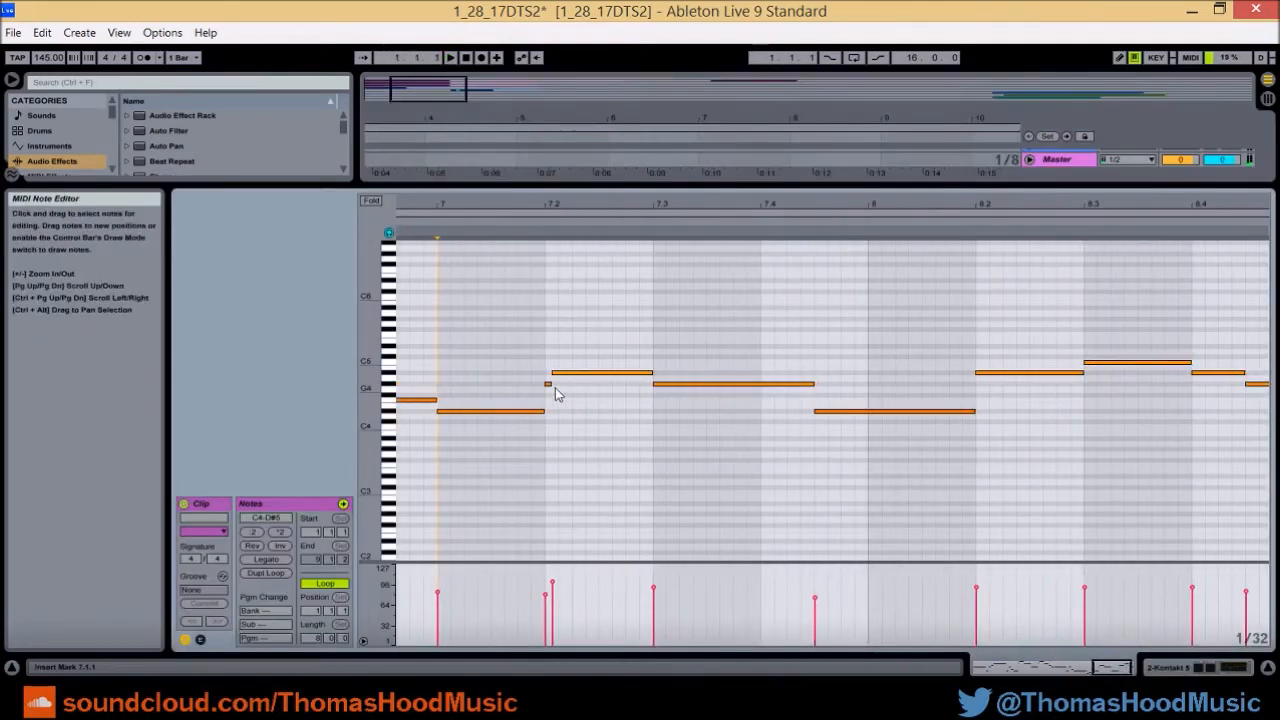
drag(666, 200, 820, 237)
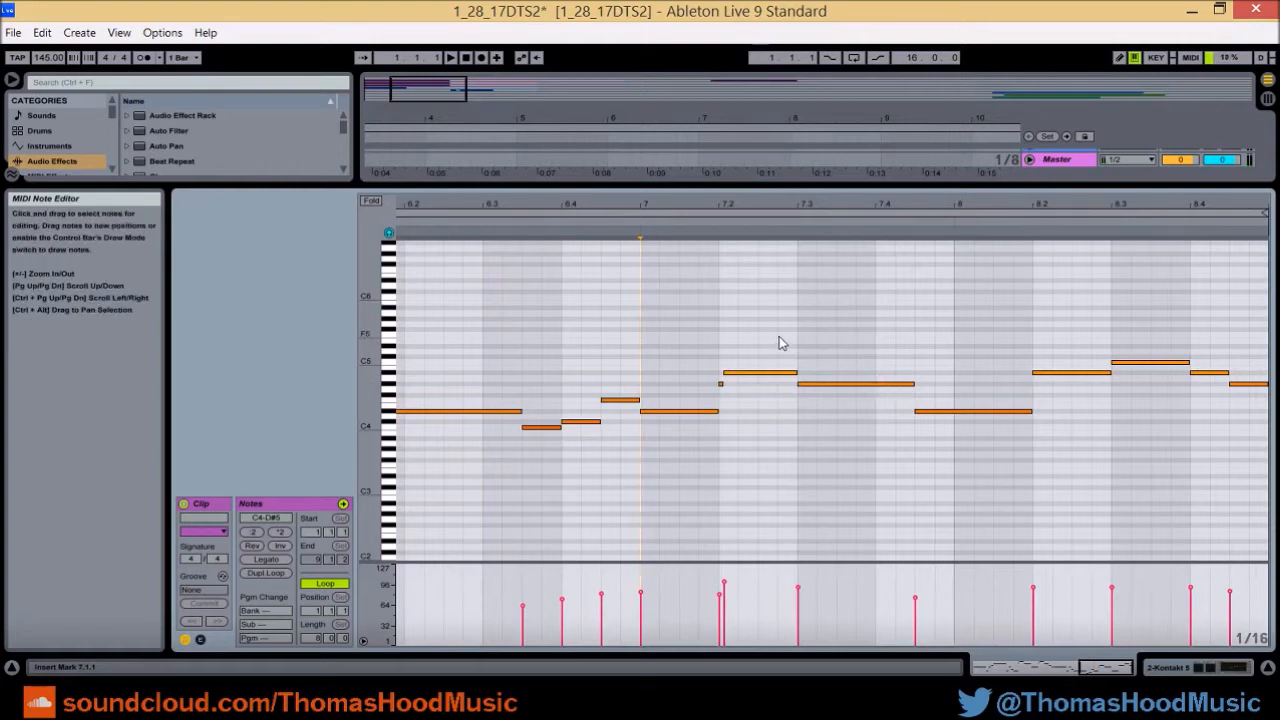
drag(777, 356, 955, 465)
drag(1152, 340, 1255, 432)
drag(534, 470, 652, 376)
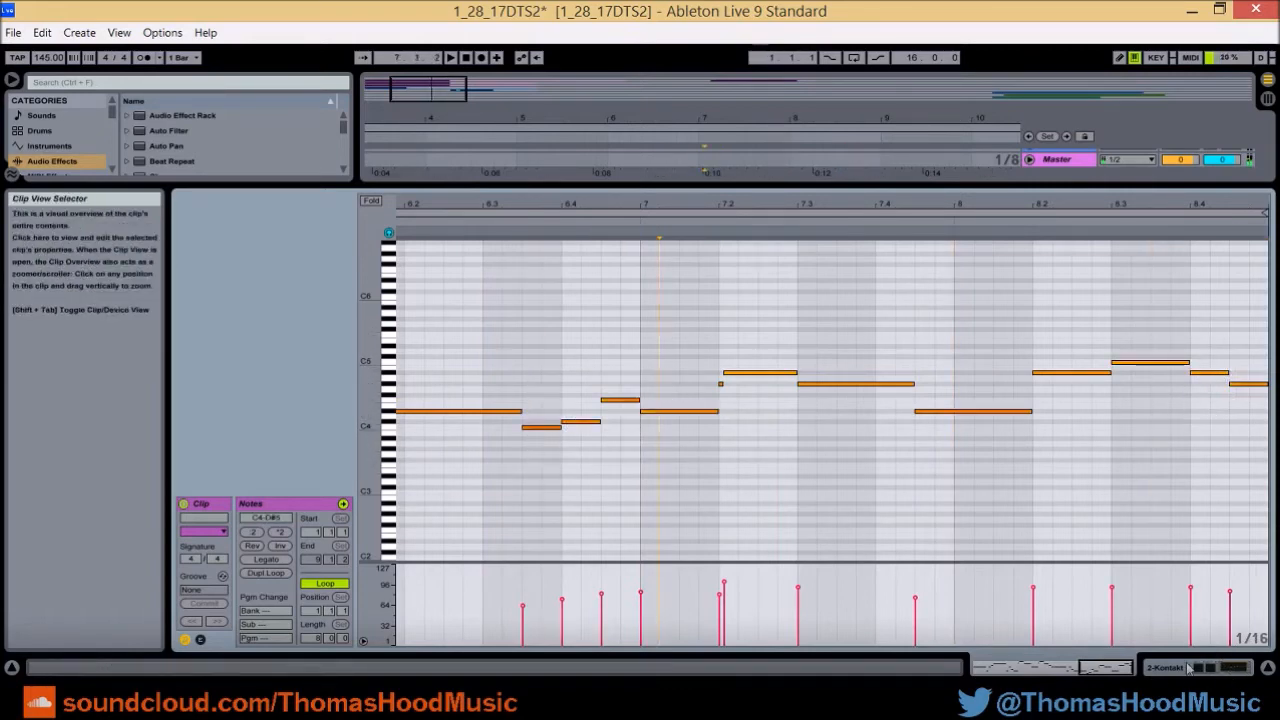
View 16 bars of the arrangement, review the full Kontakt melody clip, and return to the track's devices.
click(1188, 668)
drag(563, 118, 561, 72)
click(519, 156)
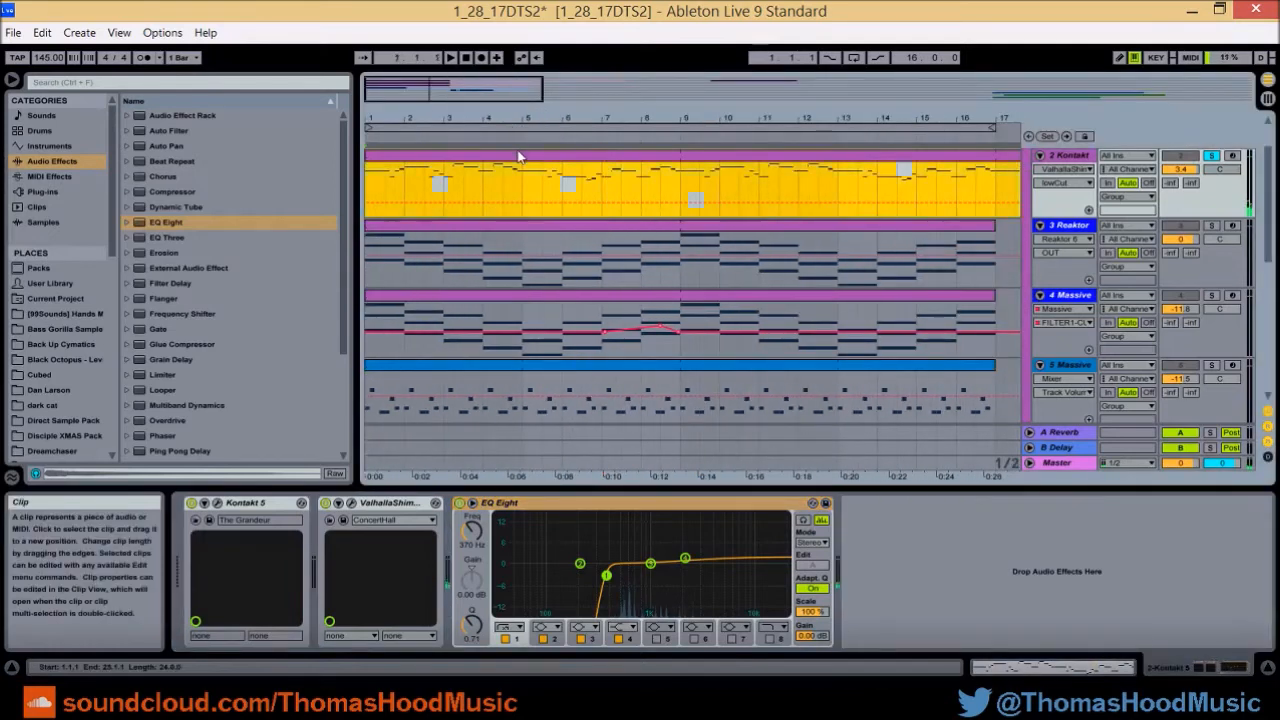
double_click(519, 156)
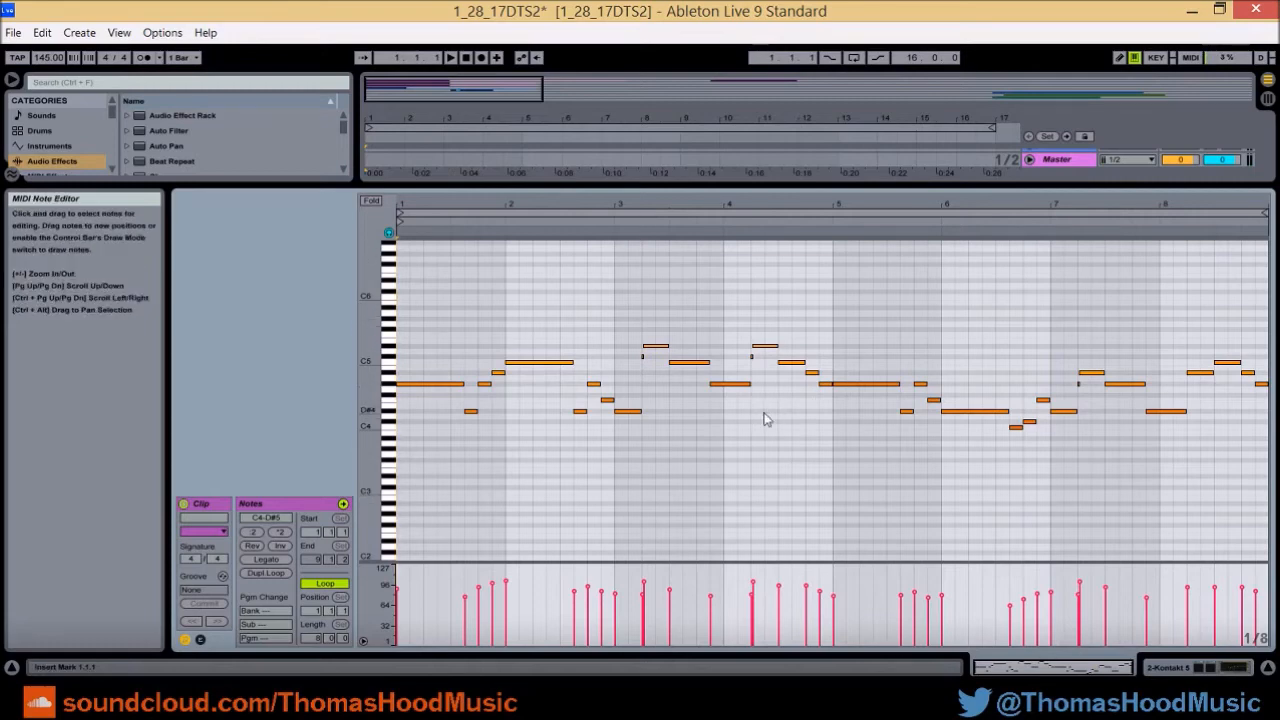
key(shift+Tab)
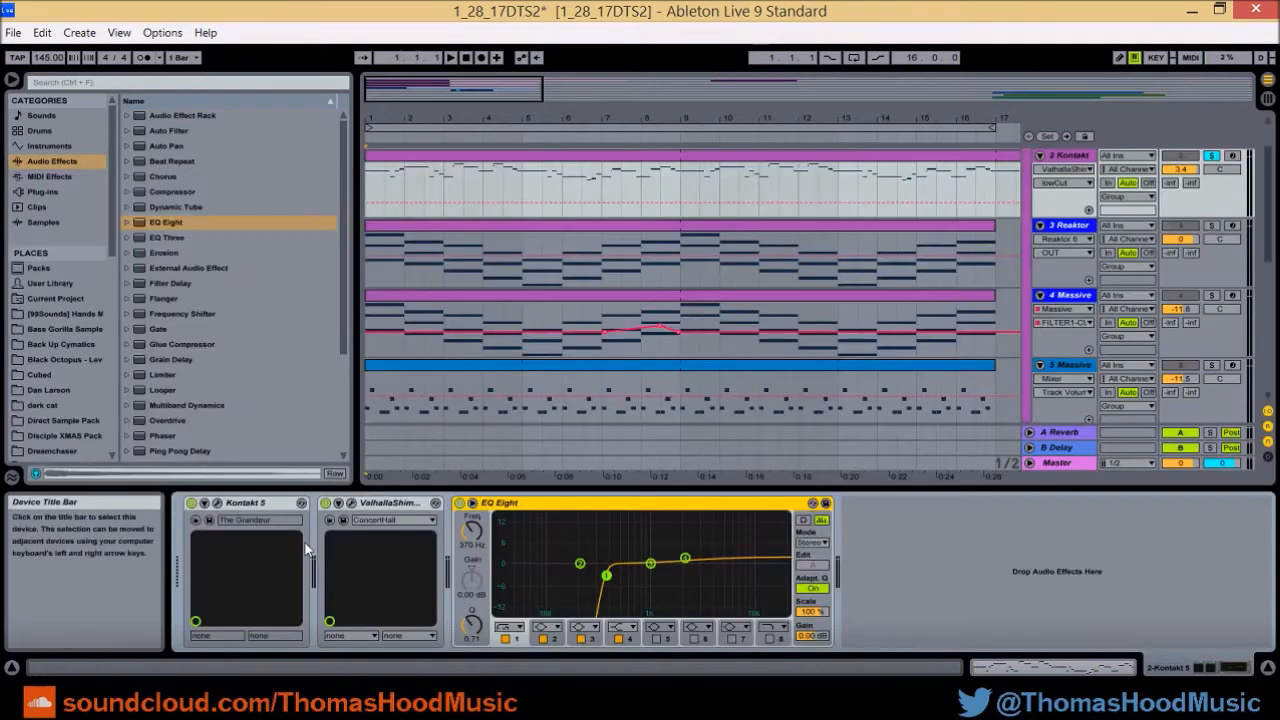
Open the ValhallaShimmer reverb on the Kontakt track and inspect its settings, including the low cut.
click(351, 503)
drag(712, 207, 716, 173)
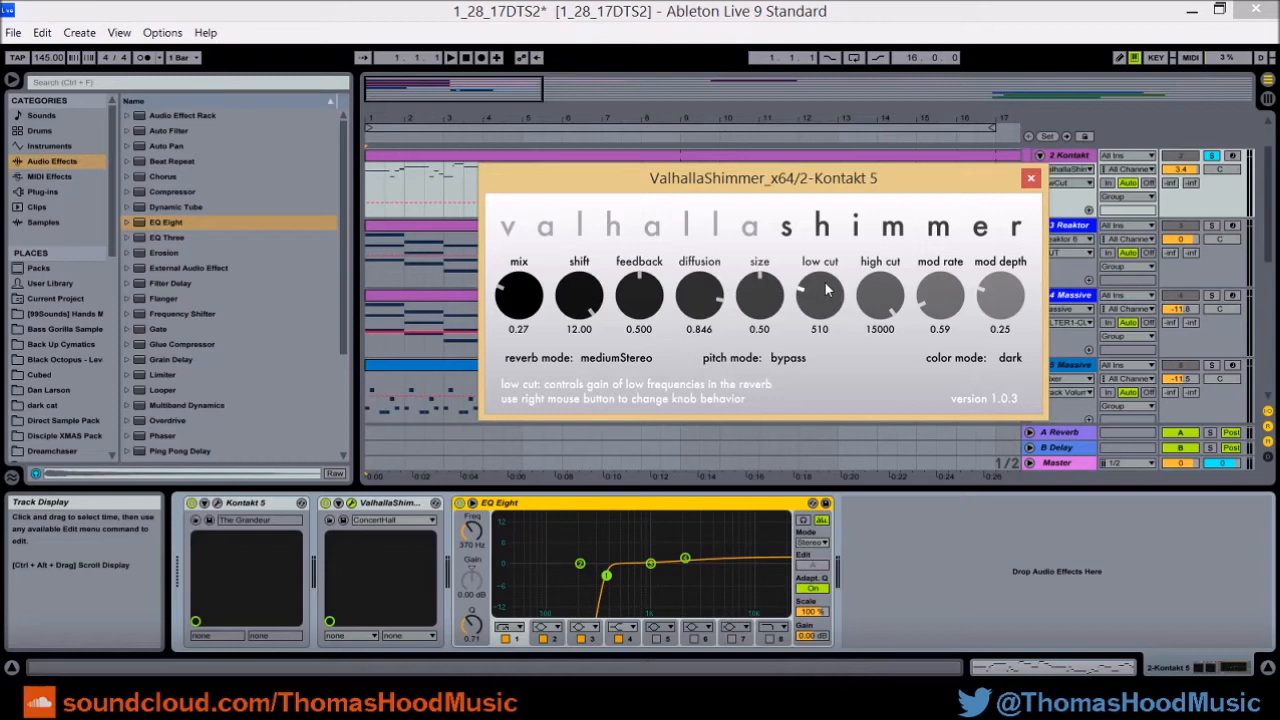
drag(788, 195, 916, 236)
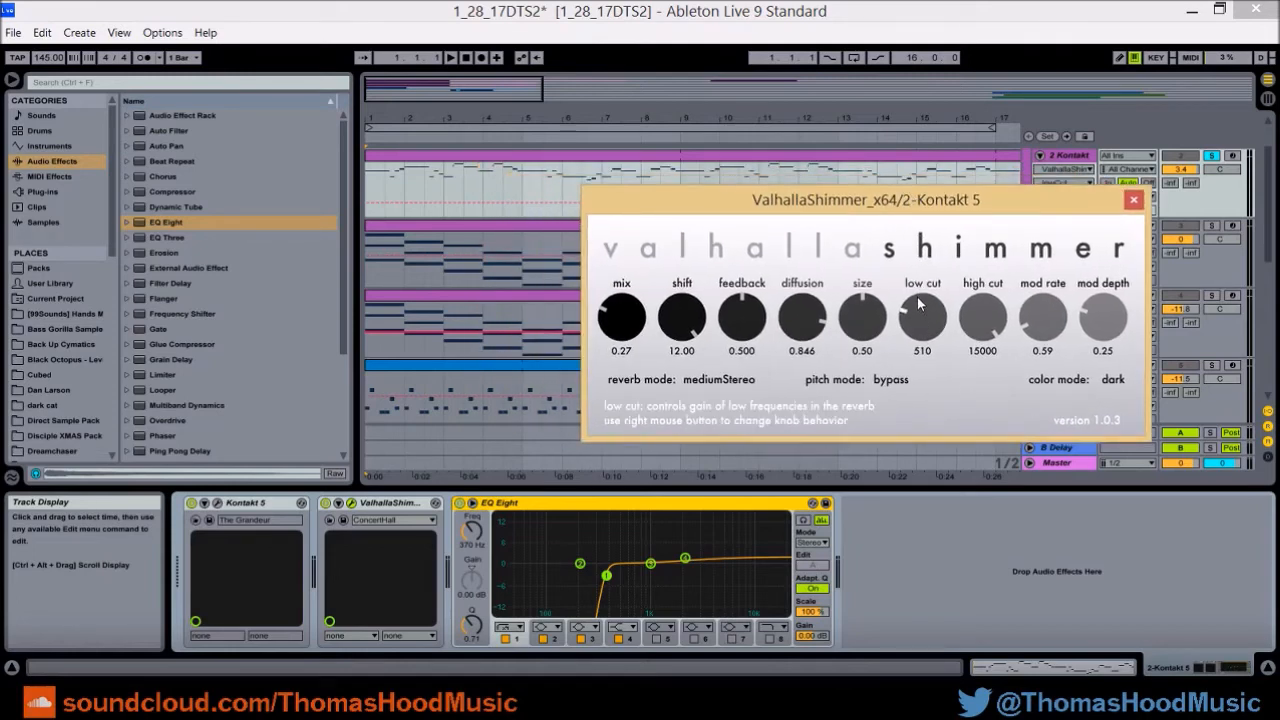
drag(888, 195, 922, 192)
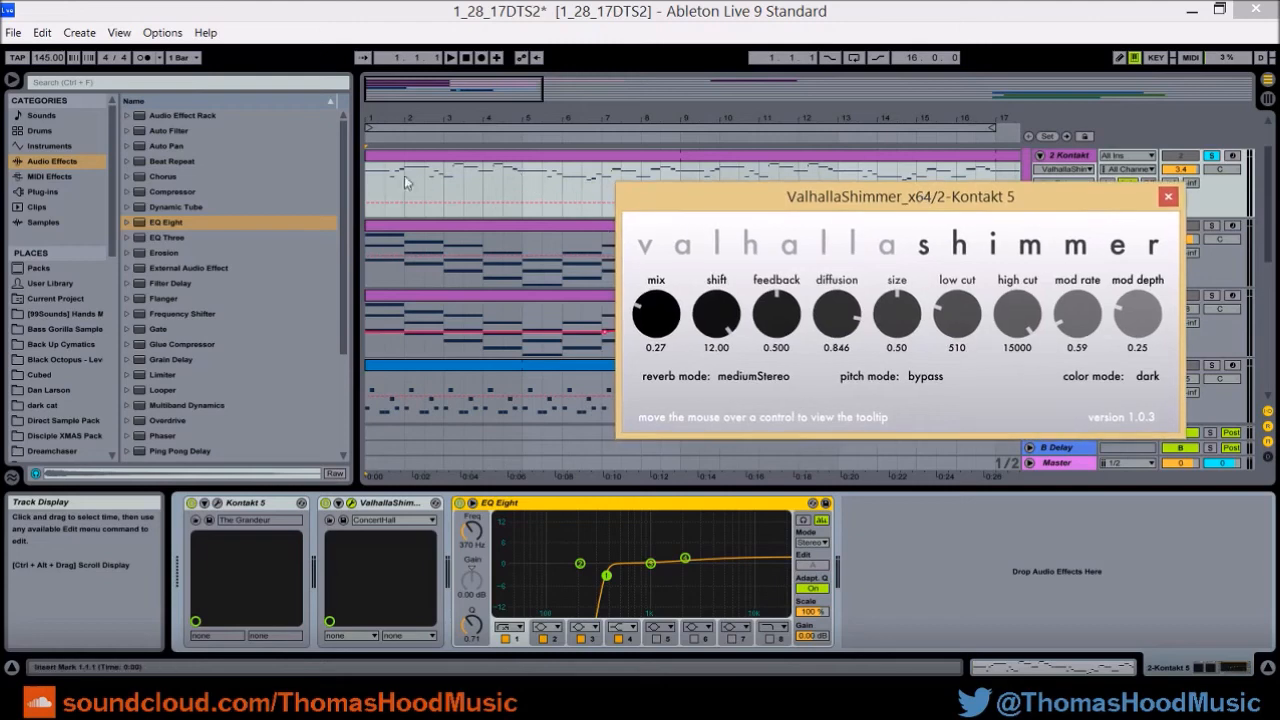
Play the melody from 1.1.1 and inspect its frequencies against the low cut in EQ Eight's enlarged display.
click(373, 176)
double_click(613, 525)
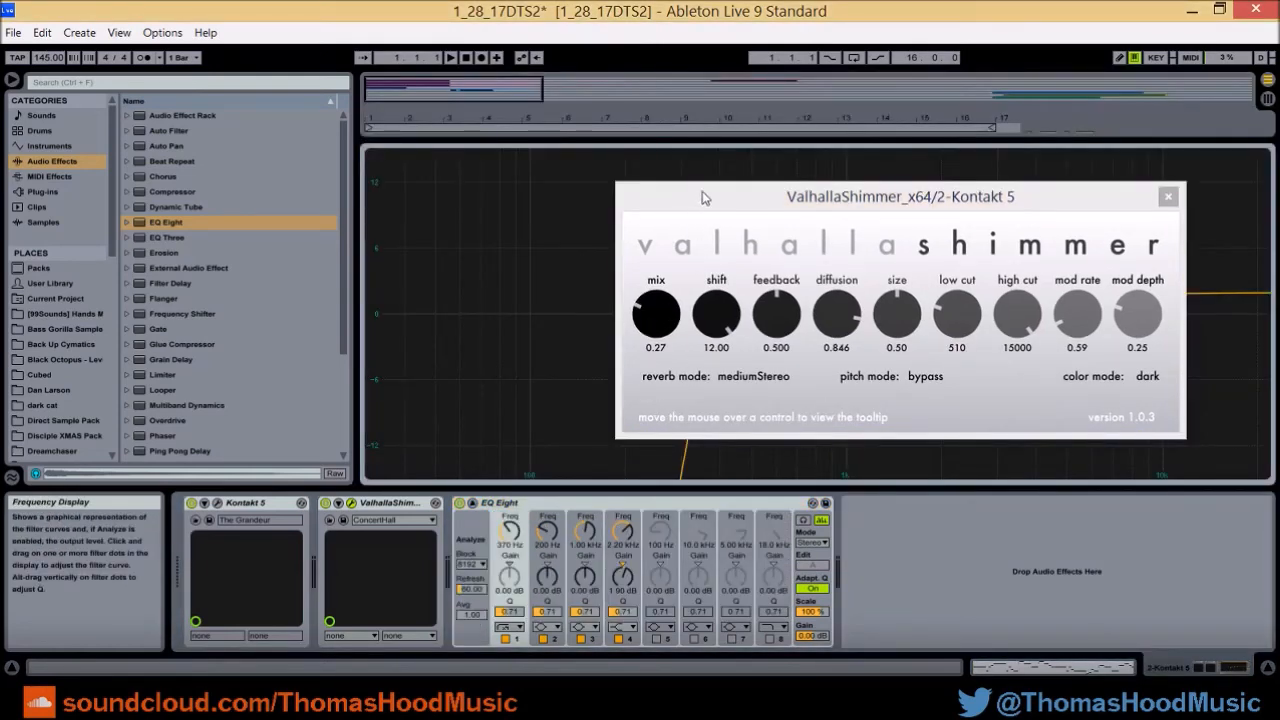
drag(703, 197, 922, 496)
key(space)
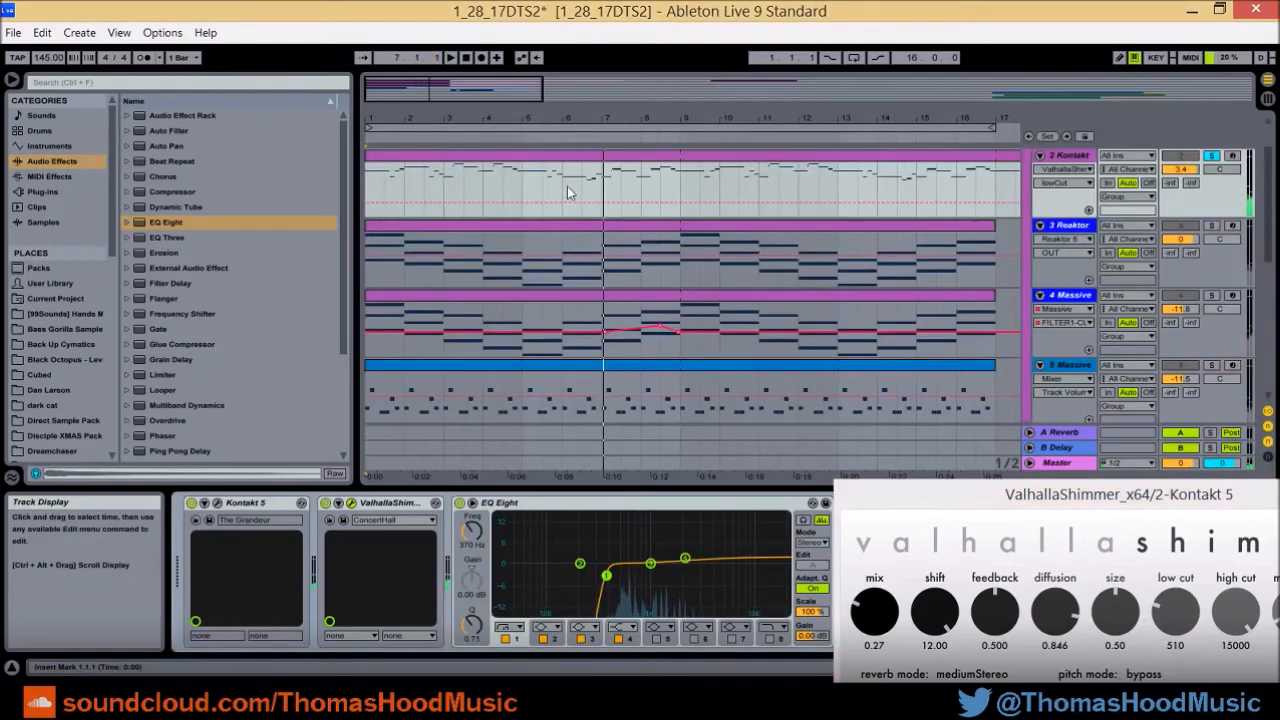
drag(600, 120, 571, 191)
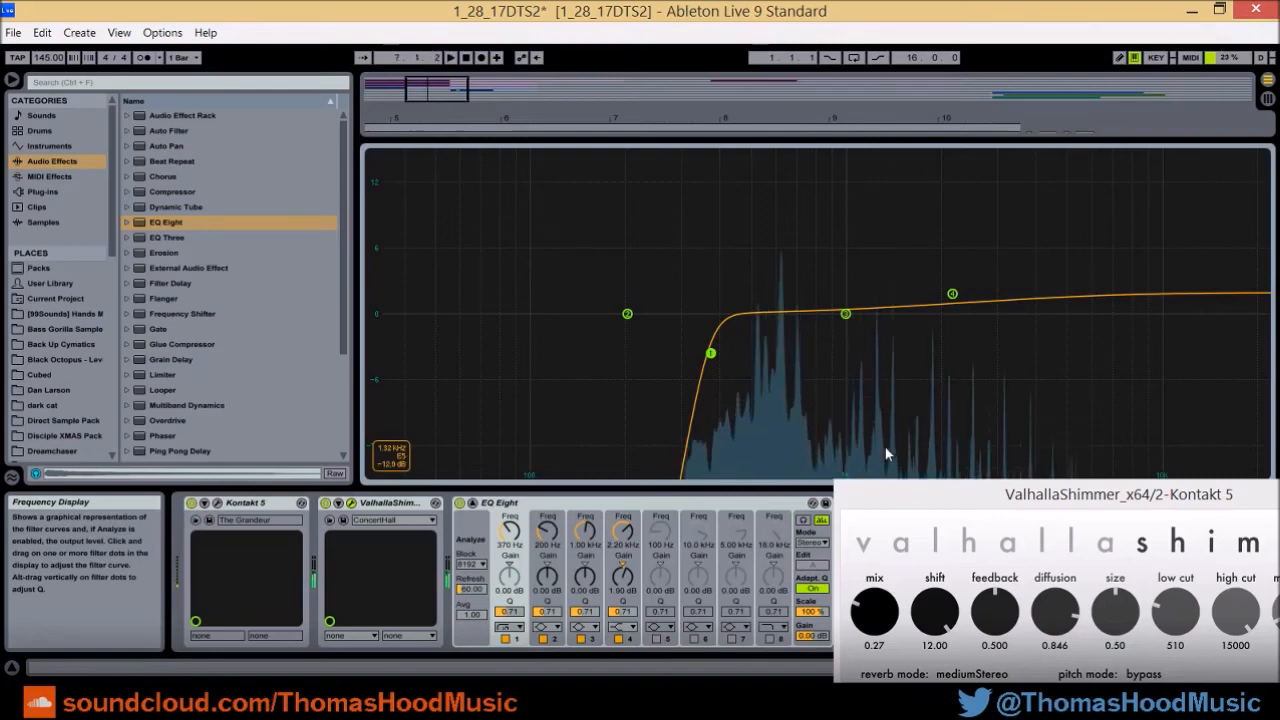
Set ValhallaShimmer's low cut to 520 and move its window clear of the EQ Eight curve.
click(951, 494)
drag(951, 494, 667, 279)
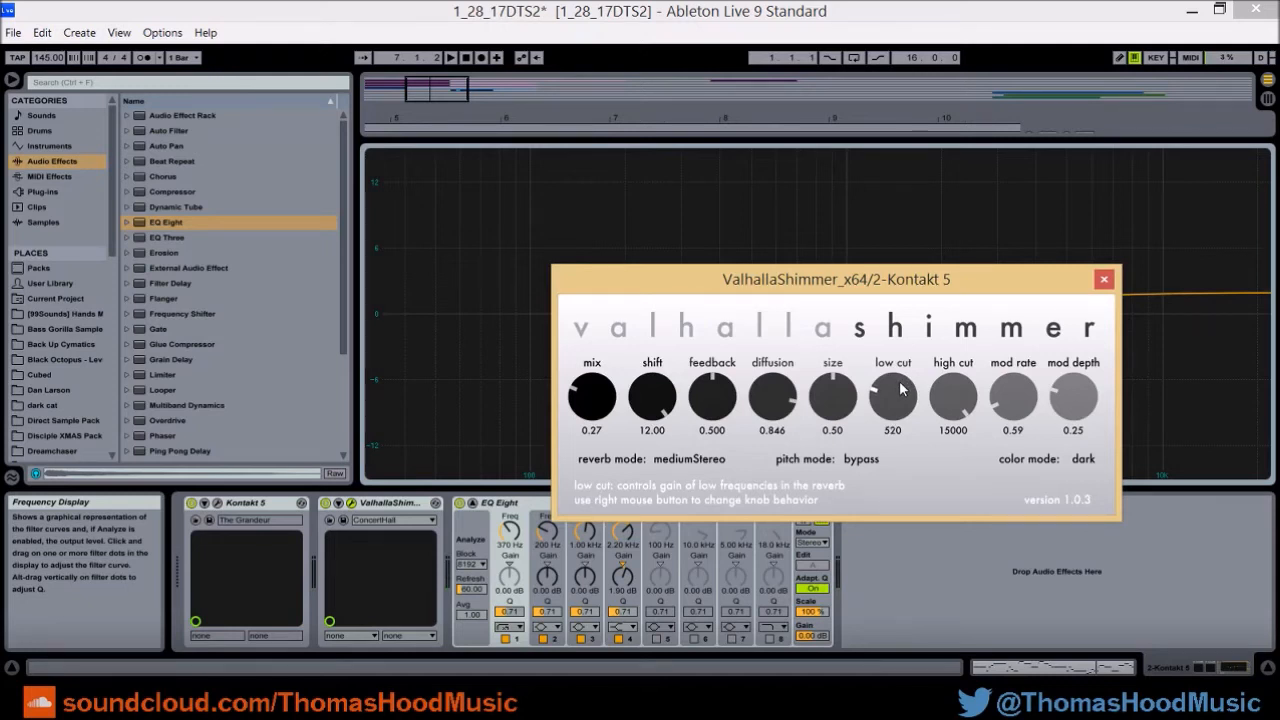
drag(900, 390, 903, 402)
drag(874, 266, 960, 407)
drag(784, 413, 816, 453)
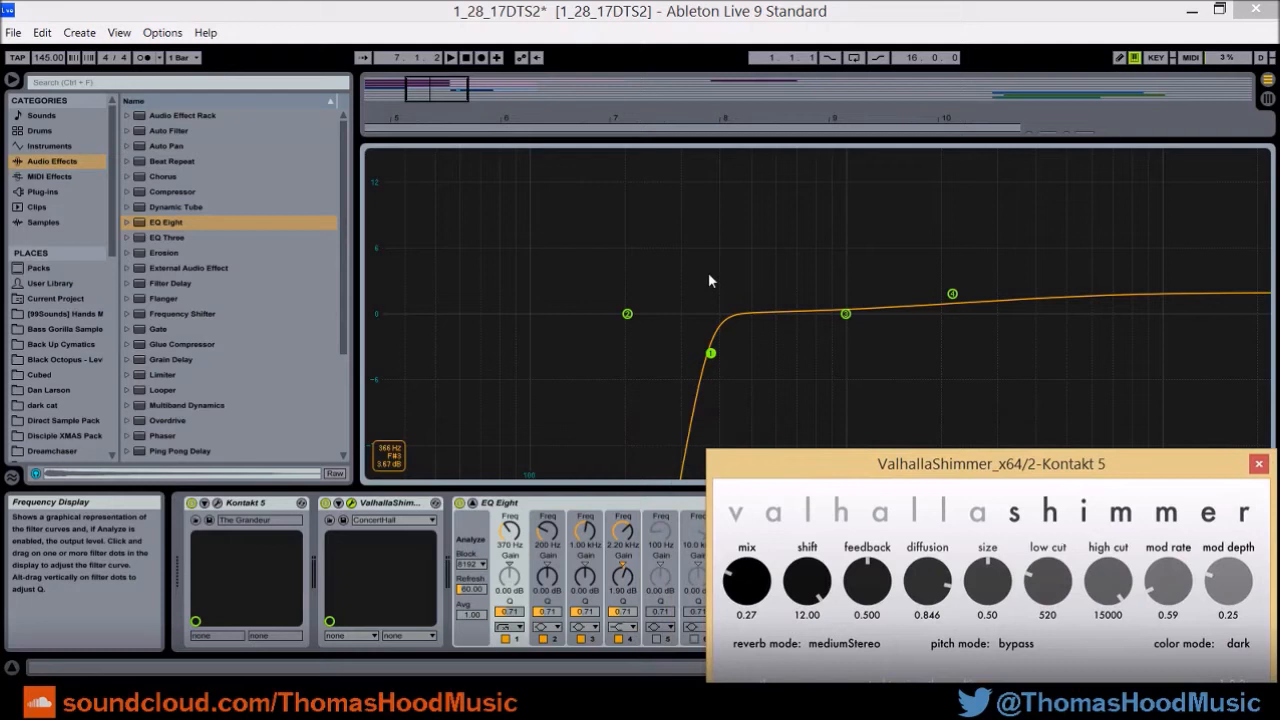
Play the melody in short passages and compare its frequency peaks with the low cut on EQ Eight's enlarged display.
key(space)
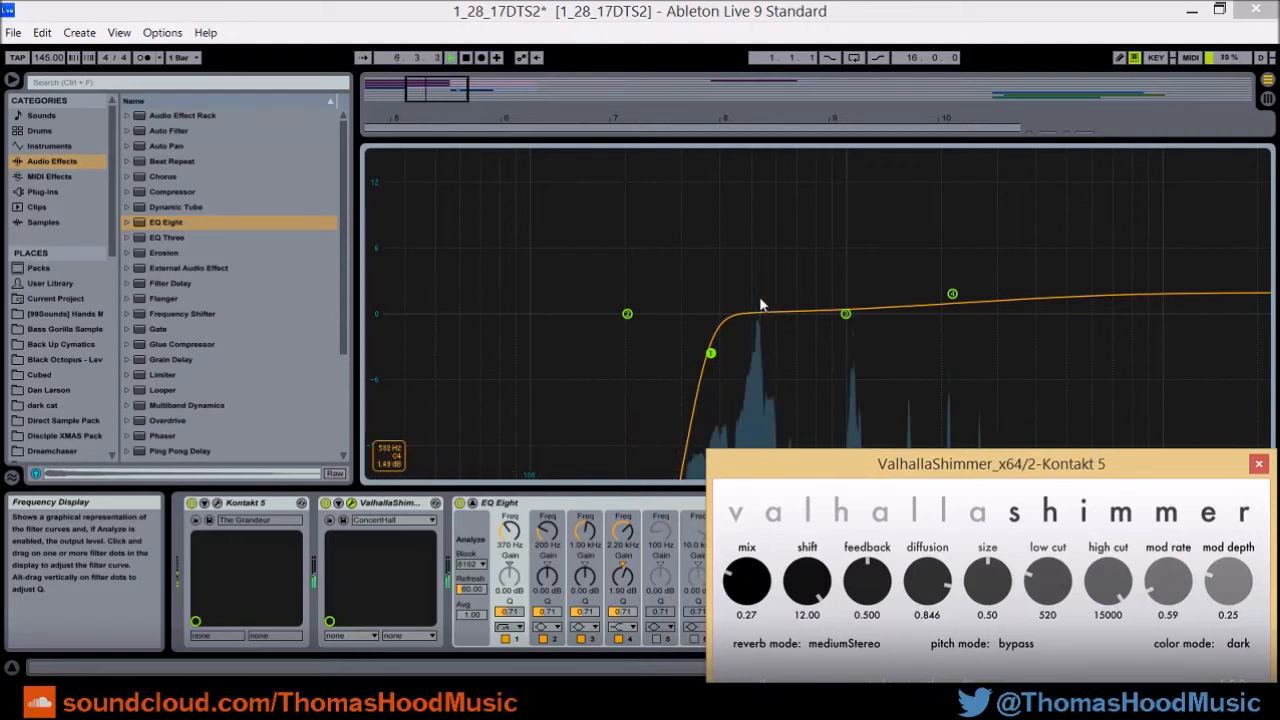
key(space)
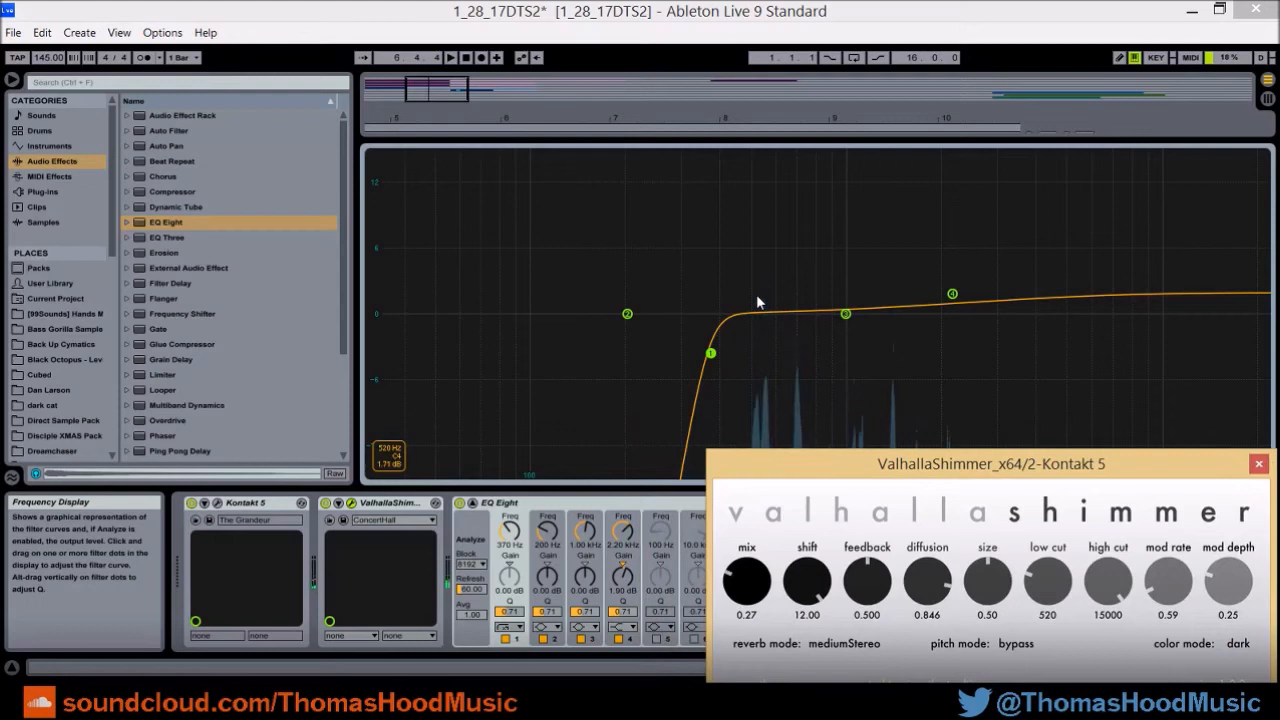
key(space)
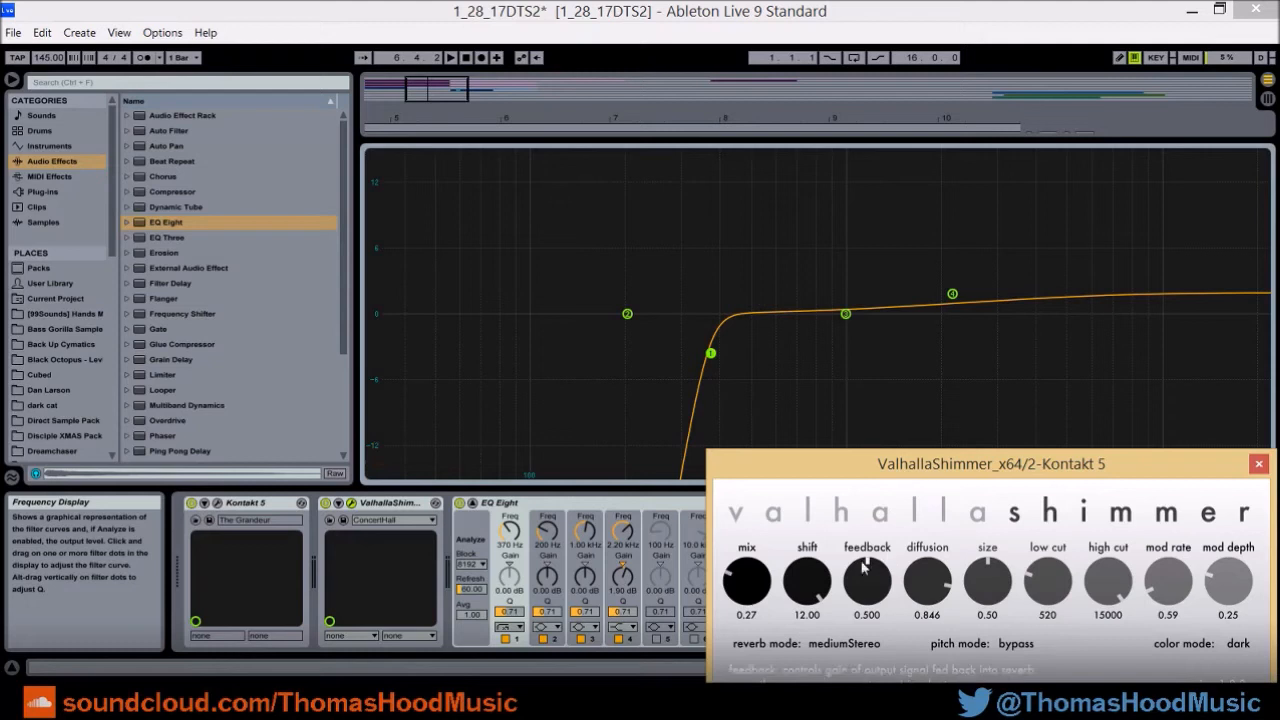
Lower EQ Eight's first band to 30 Hz during playback to inspect the uncut low frequencies, and undo the change.
key(space)
drag(509, 531, 509, 611)
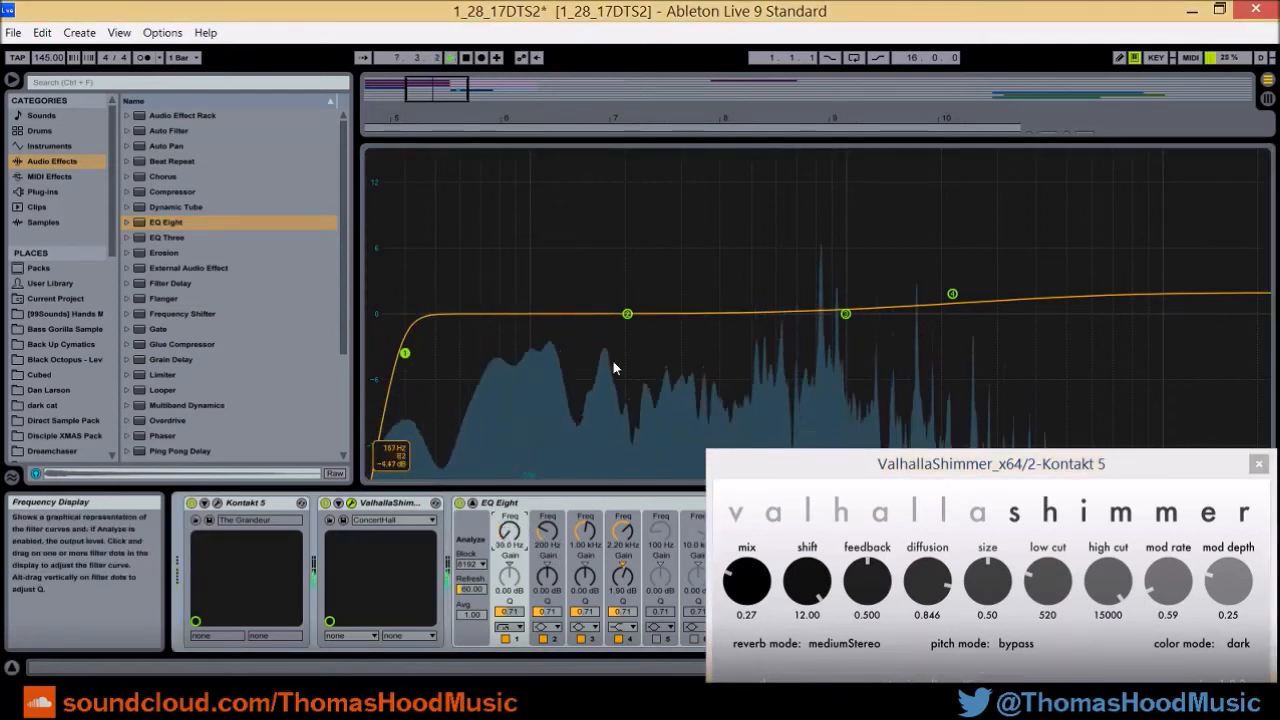
key(ctrl+z)
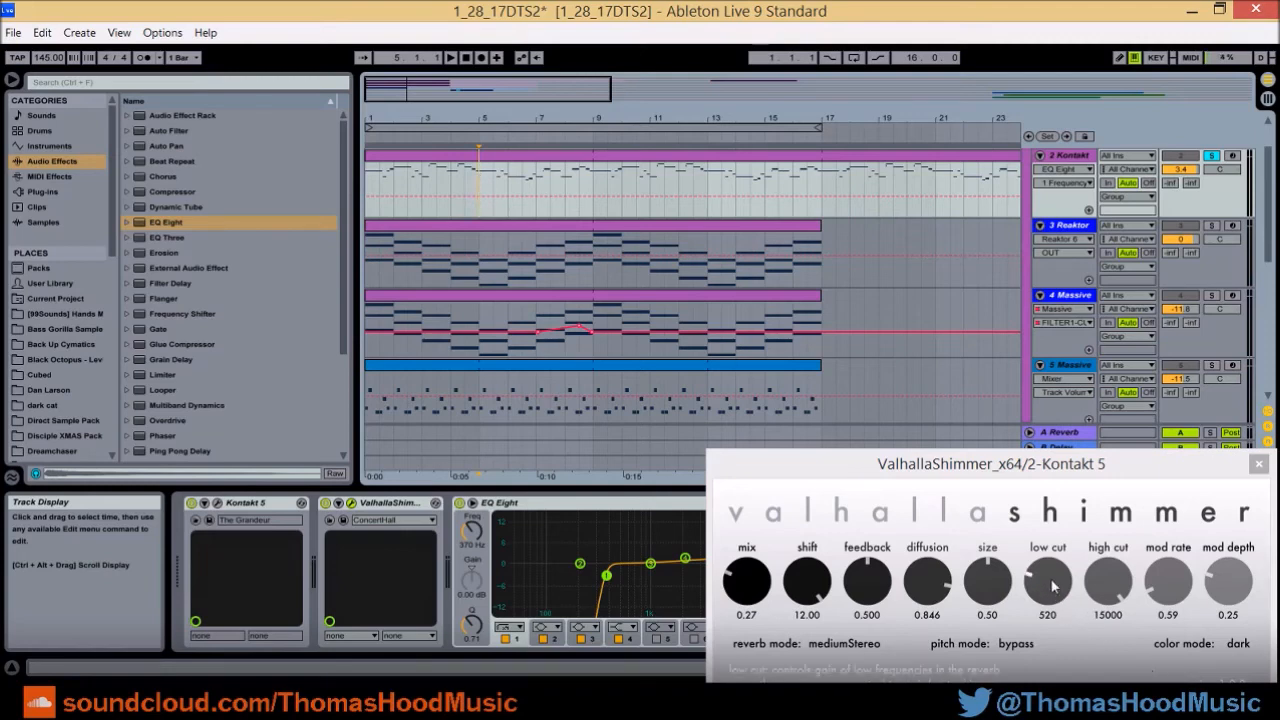
Try ValhallaShimmer's low cut at 10 and EQ Eight's first band at 30 Hz, and undo both changes.
drag(1053, 593, 1012, 634)
drag(471, 531, 472, 584)
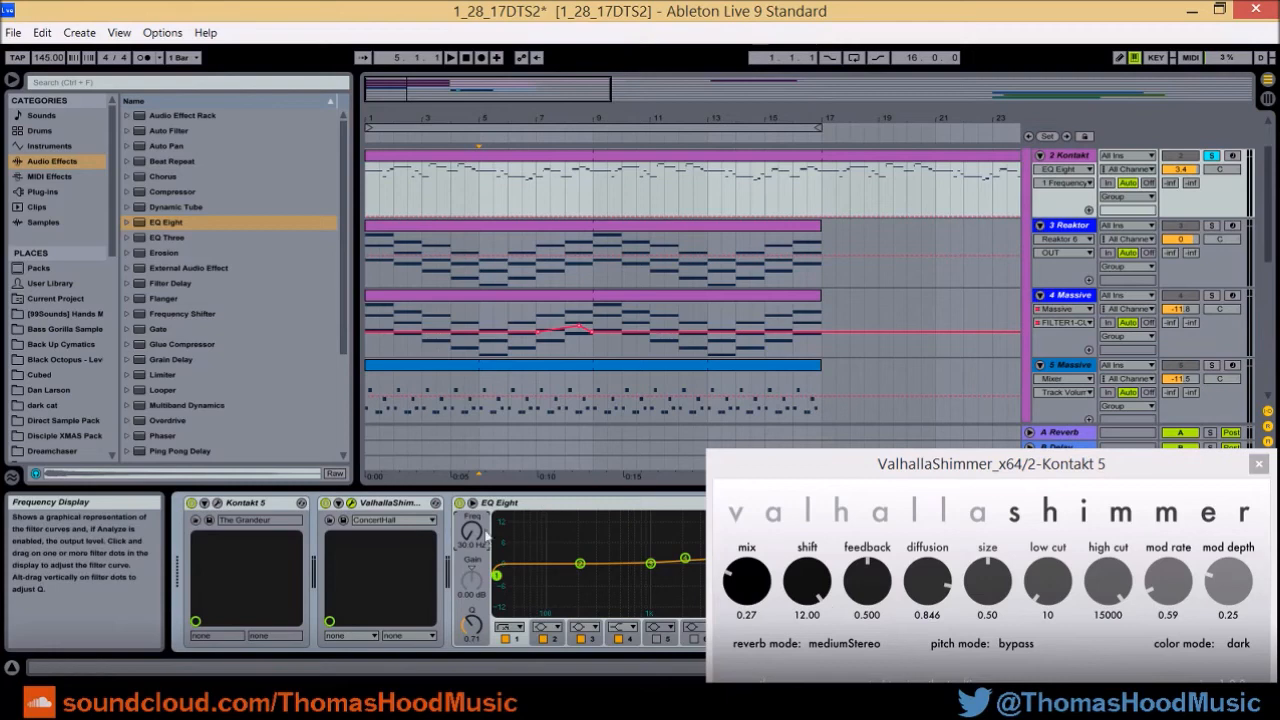
click(467, 438)
key(ctrl+z)
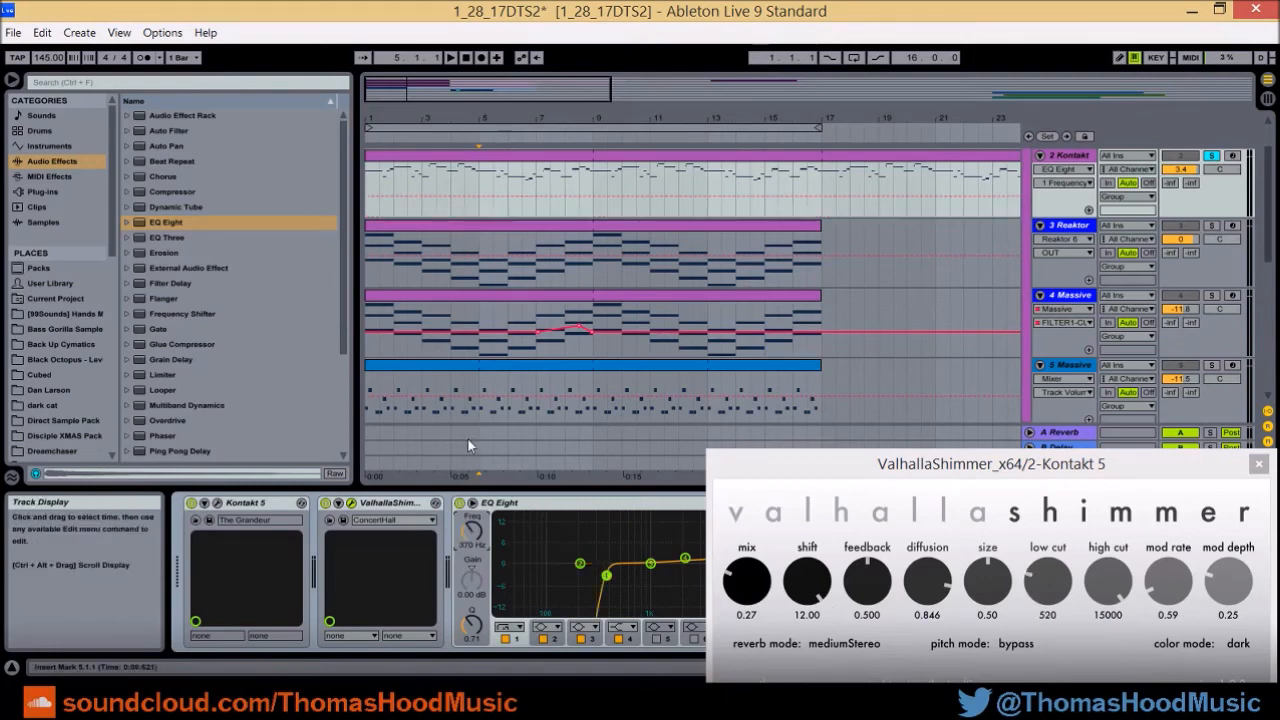
Close the ValhallaShimmer window and place the insert marker at 1.1.1 on the Kontakt track.
drag(757, 470, 676, 322)
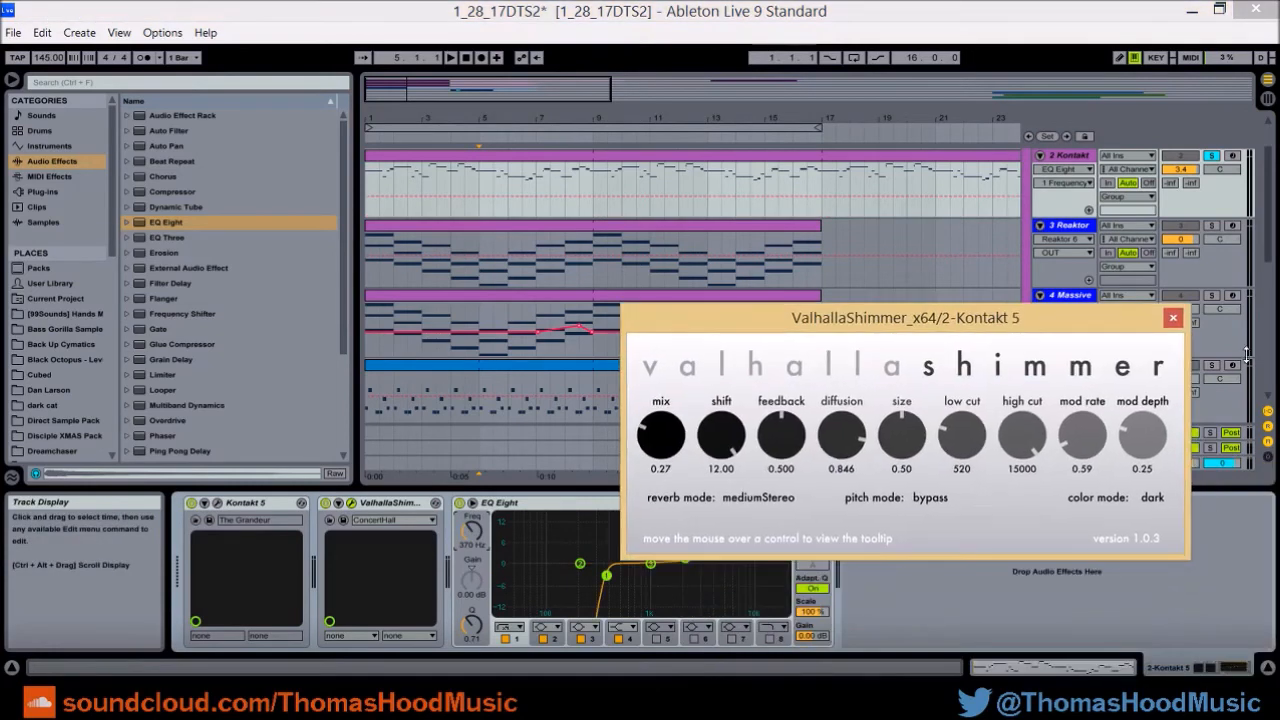
click(1186, 318)
drag(400, 124, 395, 119)
click(369, 191)
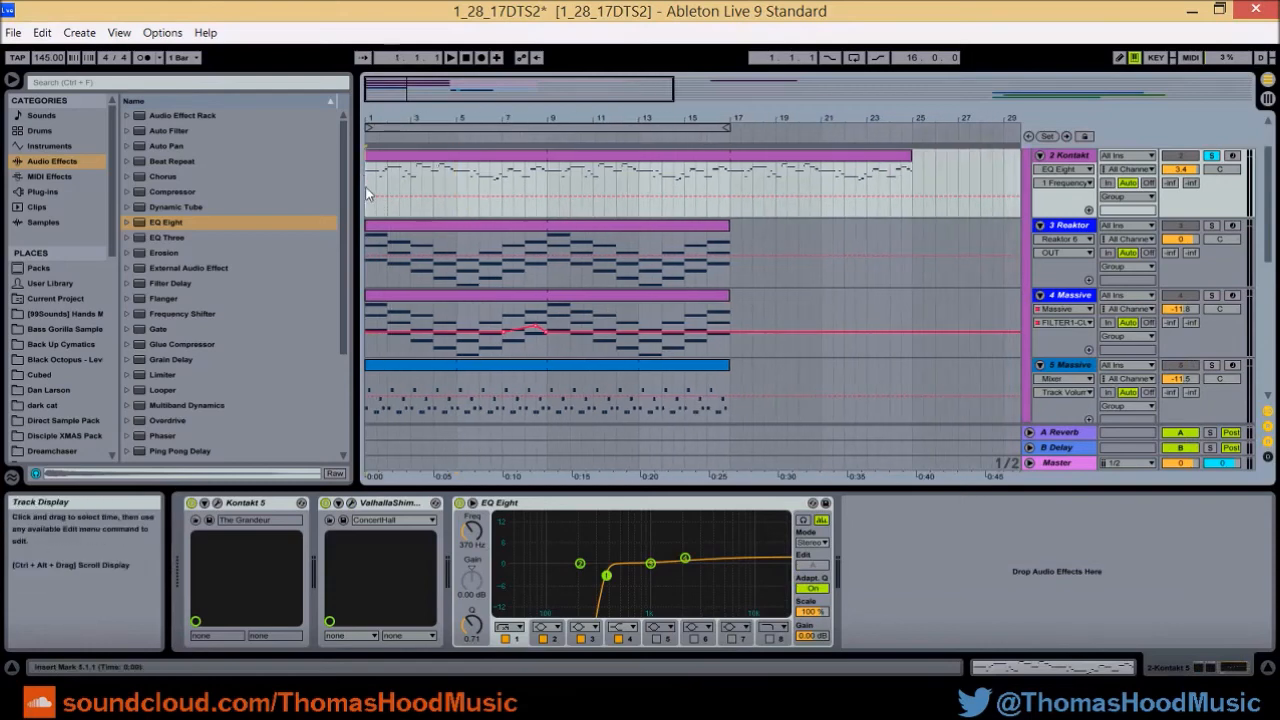
Open the Kontakt melody clip and examine its notes and grace notes around bars 3 and 4.
double_click(445, 158)
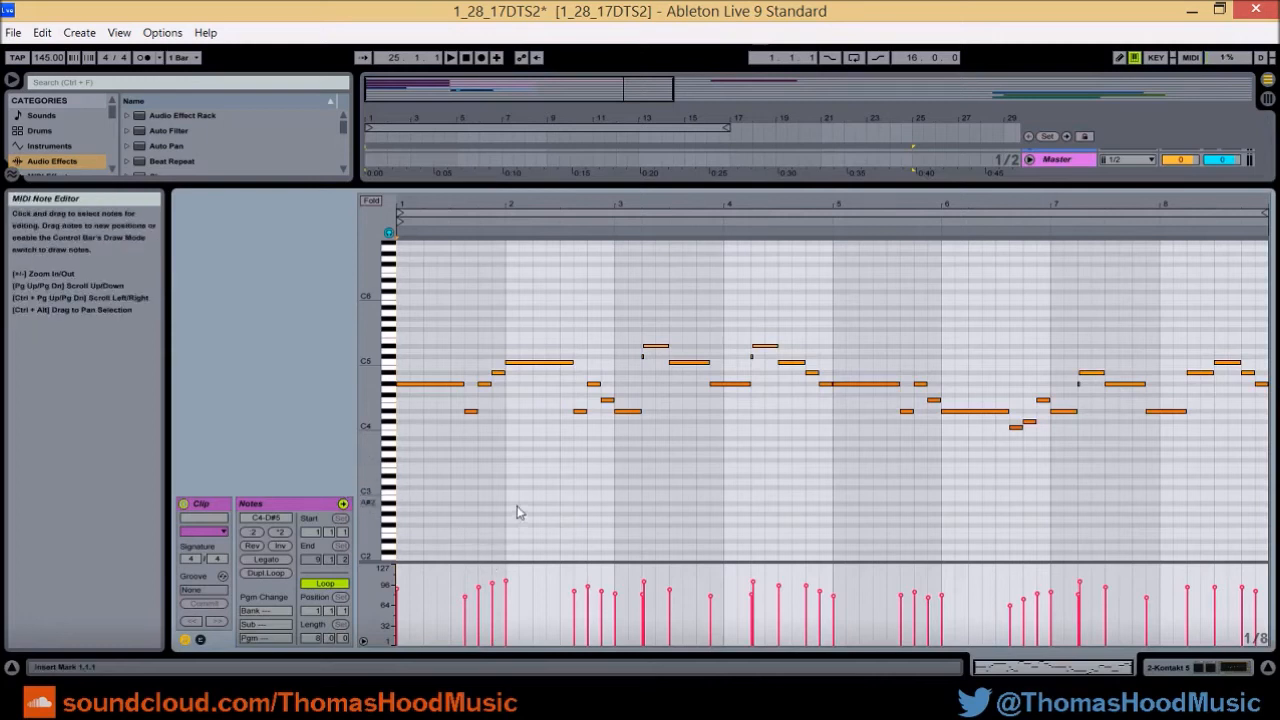
drag(789, 326, 641, 357)
drag(635, 353, 636, 353)
mouse_move(795, 329)
mouse_down()
mouse_move(599, 334)
mouse_move(599, 351)
mouse_up()
click(599, 351)
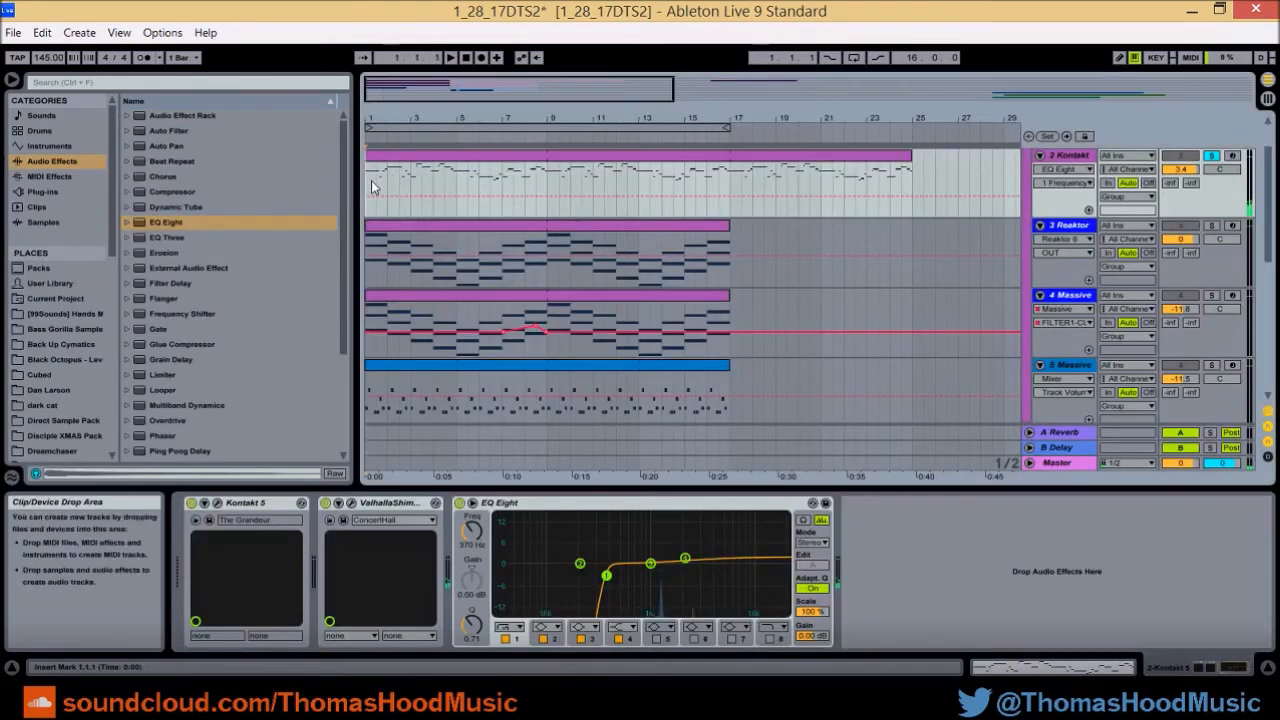
Review the Kontakt clip in the arrangement and show the Reaktor track's devices from 1.1.1.
mouse_move(395, 118)
mouse_down()
mouse_move(414, 115)
mouse_move(396, 122)
mouse_up()
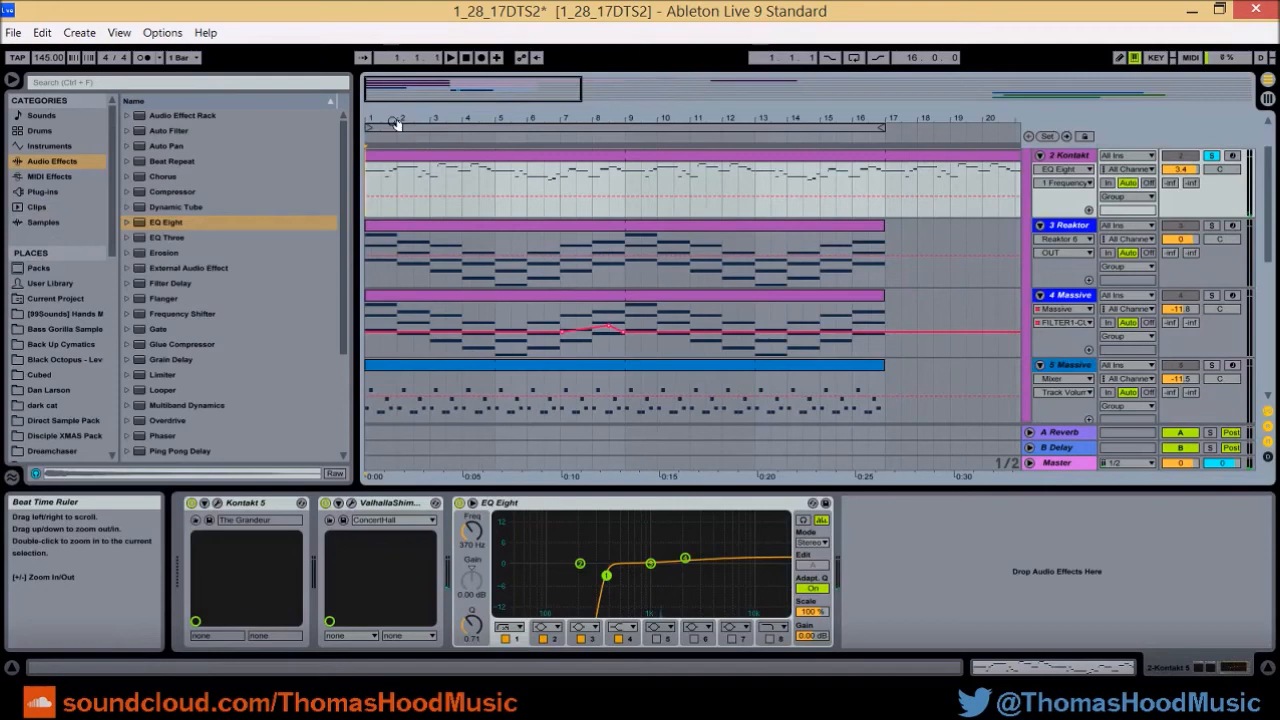
click(409, 166)
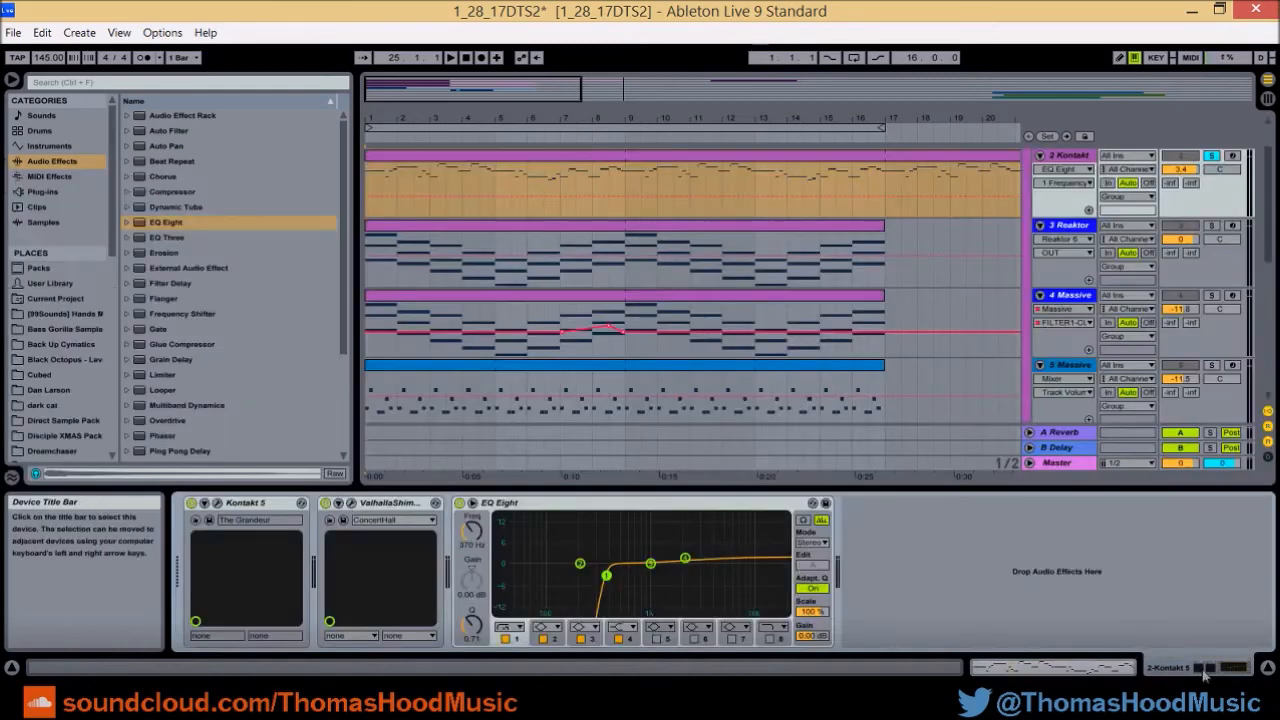
click(369, 239)
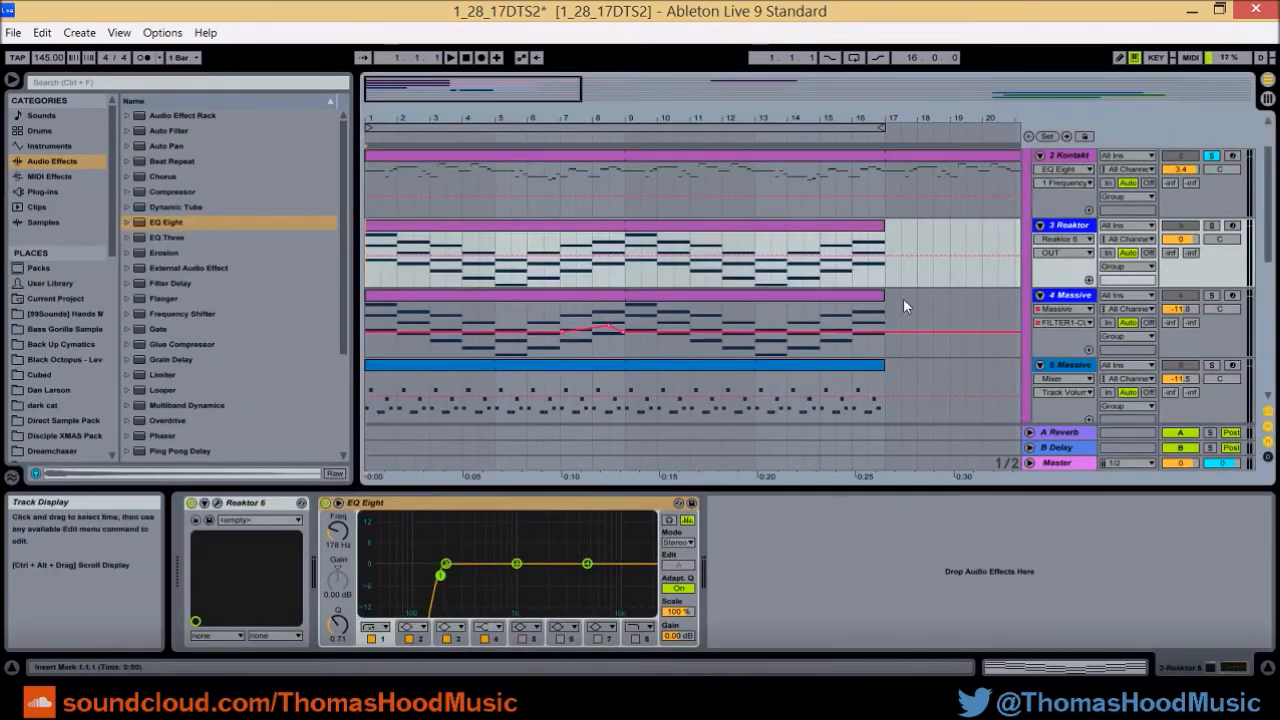
scroll(419, 199, up, 2)
Inspect The Grandeur piano in the Kontakt 5 window, close it, and browse the available instruments and plug-ins.
click(370, 215)
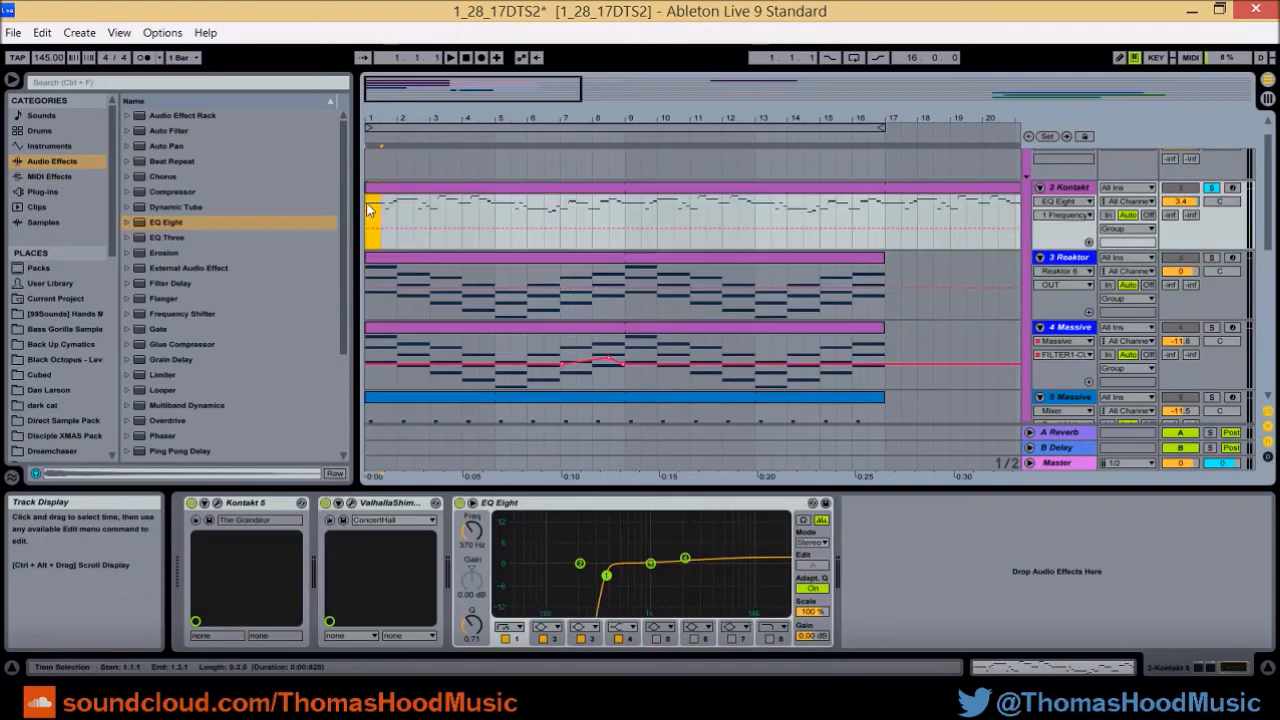
click(217, 505)
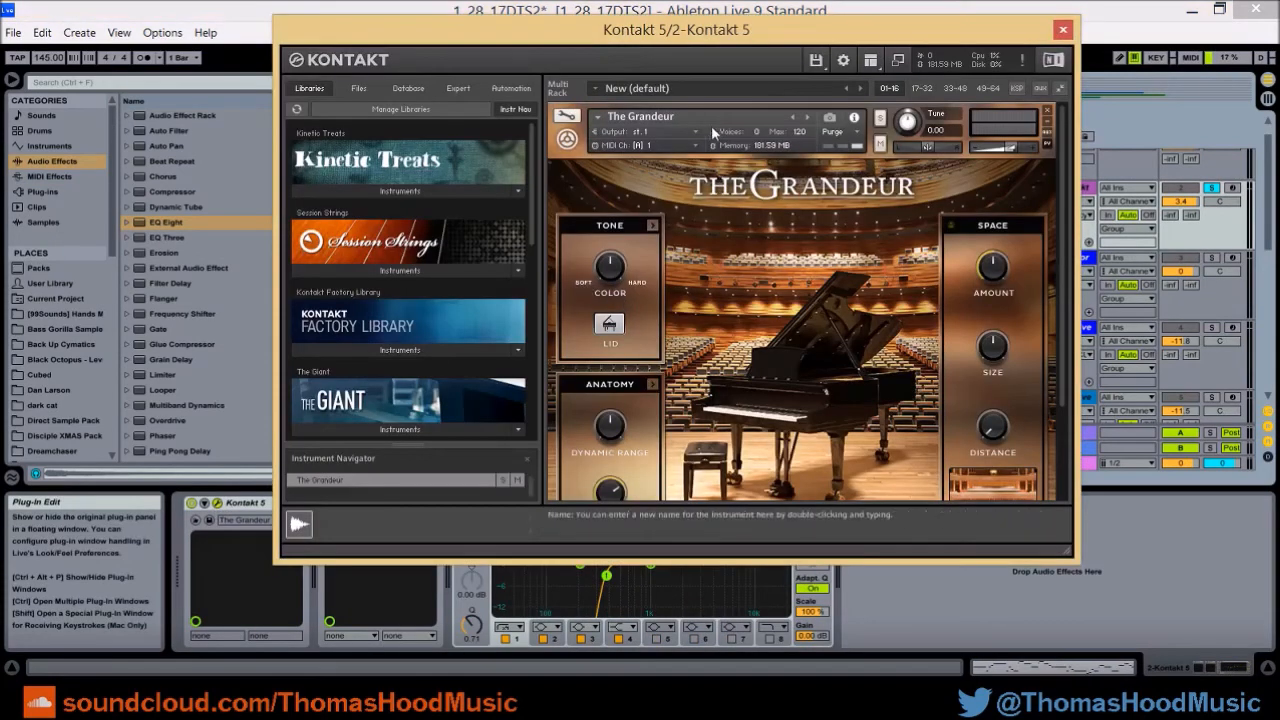
scroll(731, 317, down, 3)
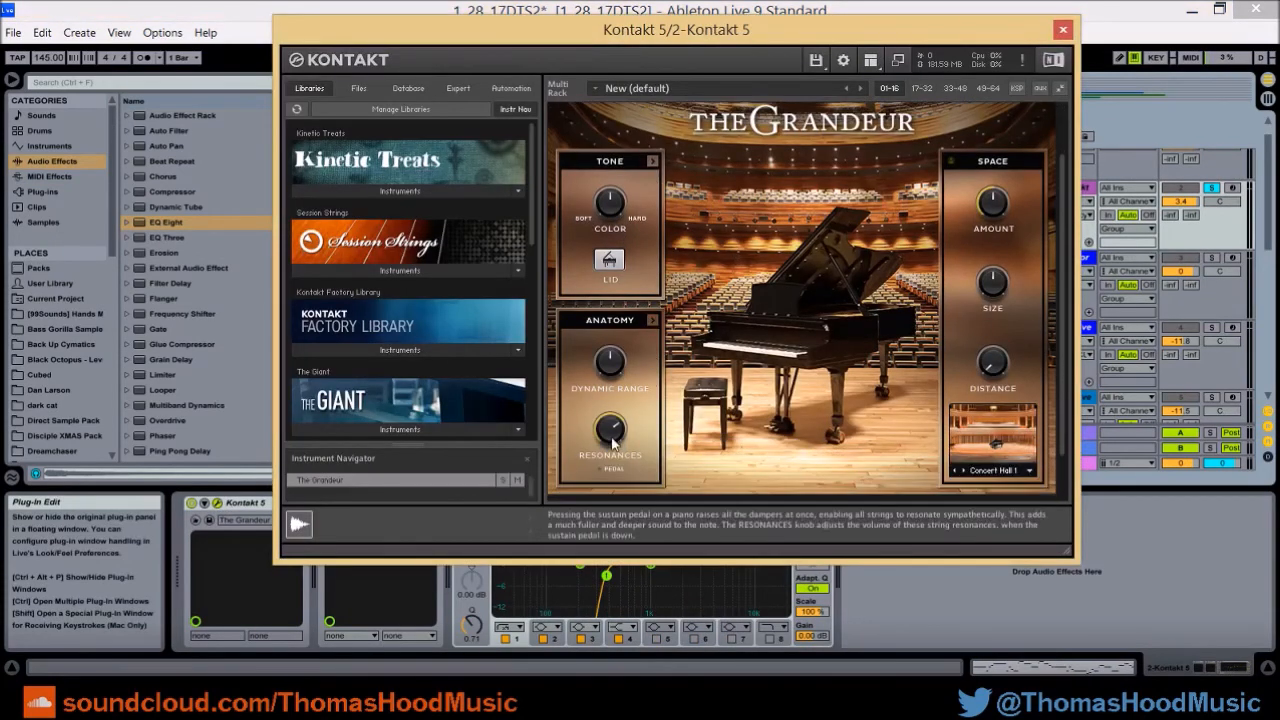
scroll(850, 366, up, 3)
click(1062, 30)
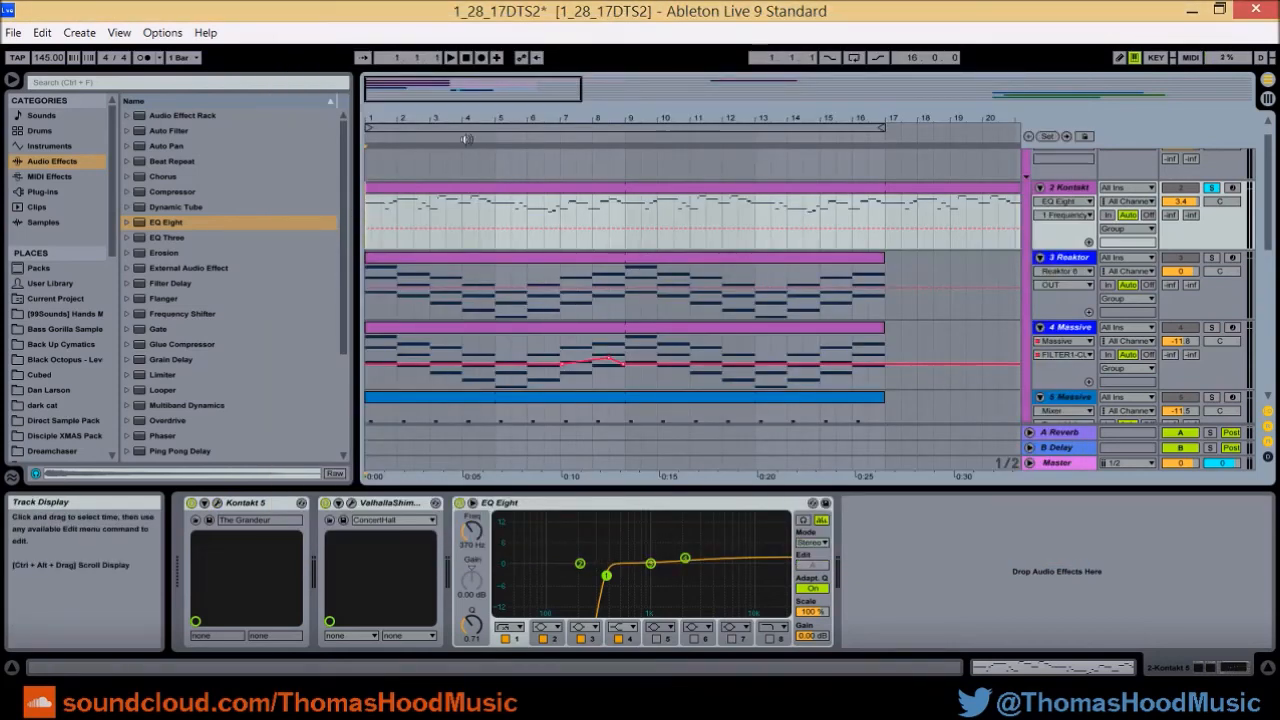
click(48, 146)
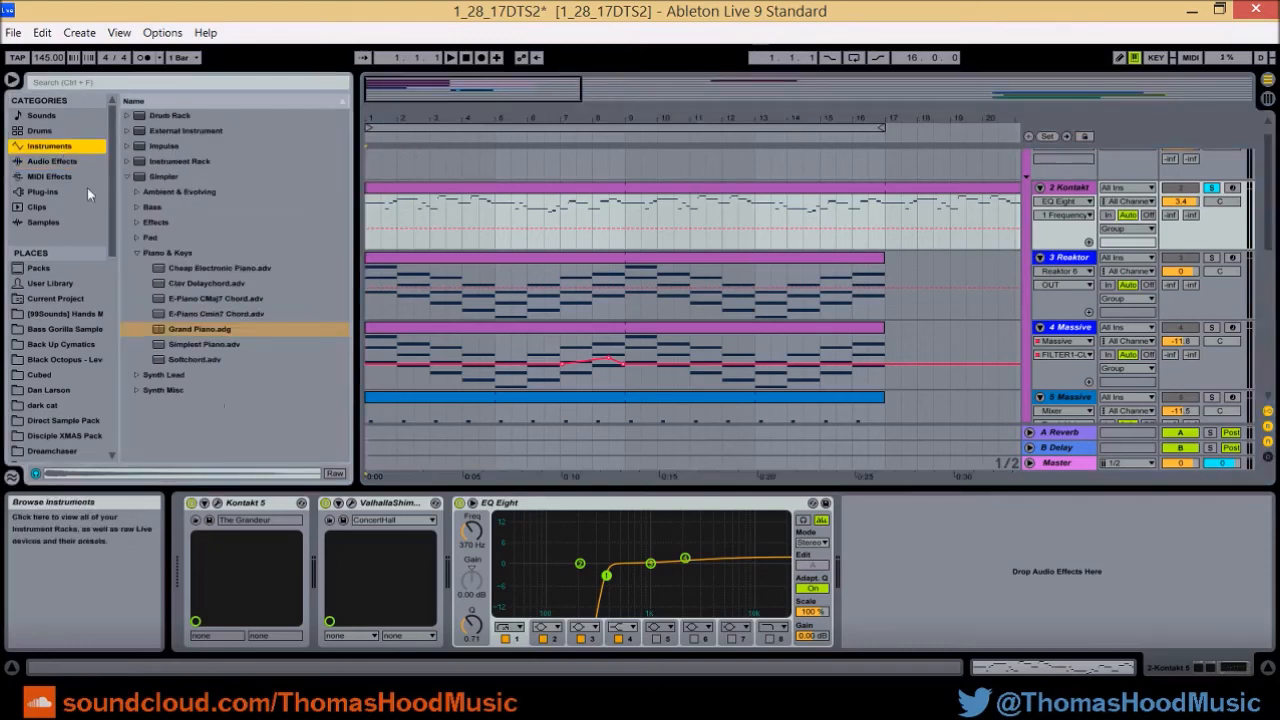
click(42, 191)
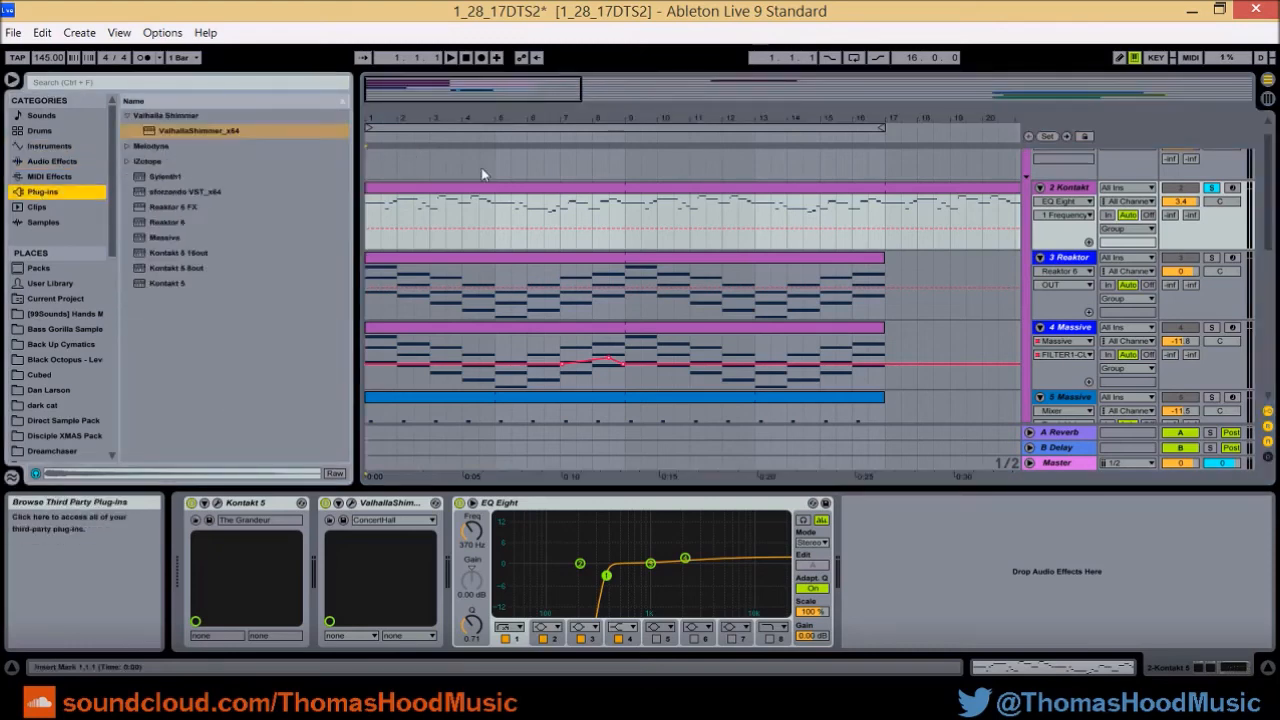
View more of the arrangement, mark the first 16 bars of the Kontakt track, and examine the melody clip's notes.
drag(432, 119, 430, 90)
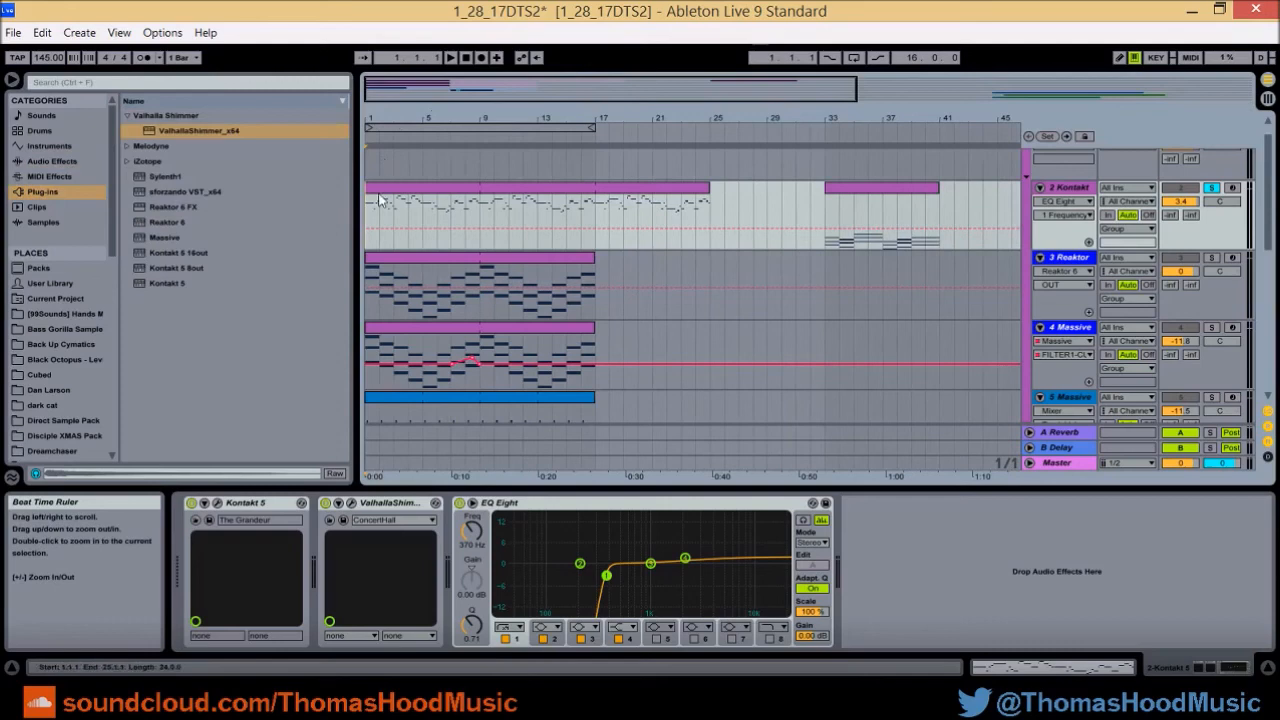
drag(370, 215, 596, 213)
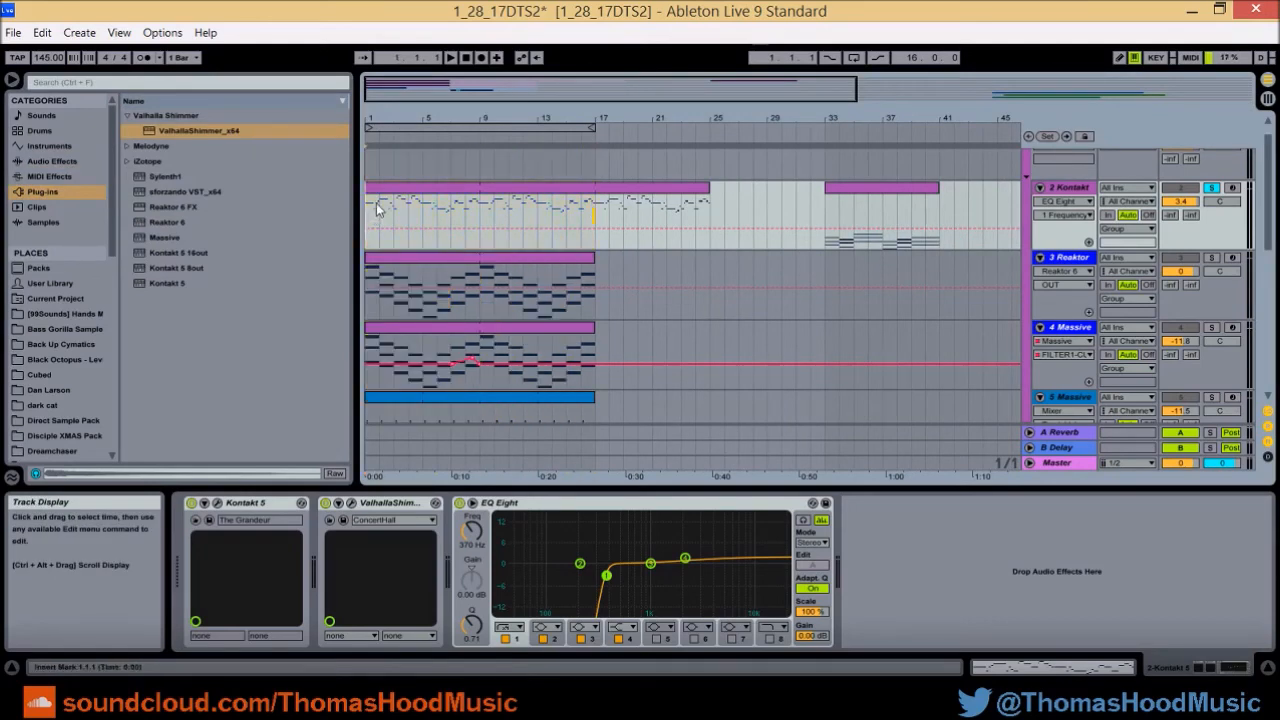
double_click(383, 189)
drag(577, 205, 578, 204)
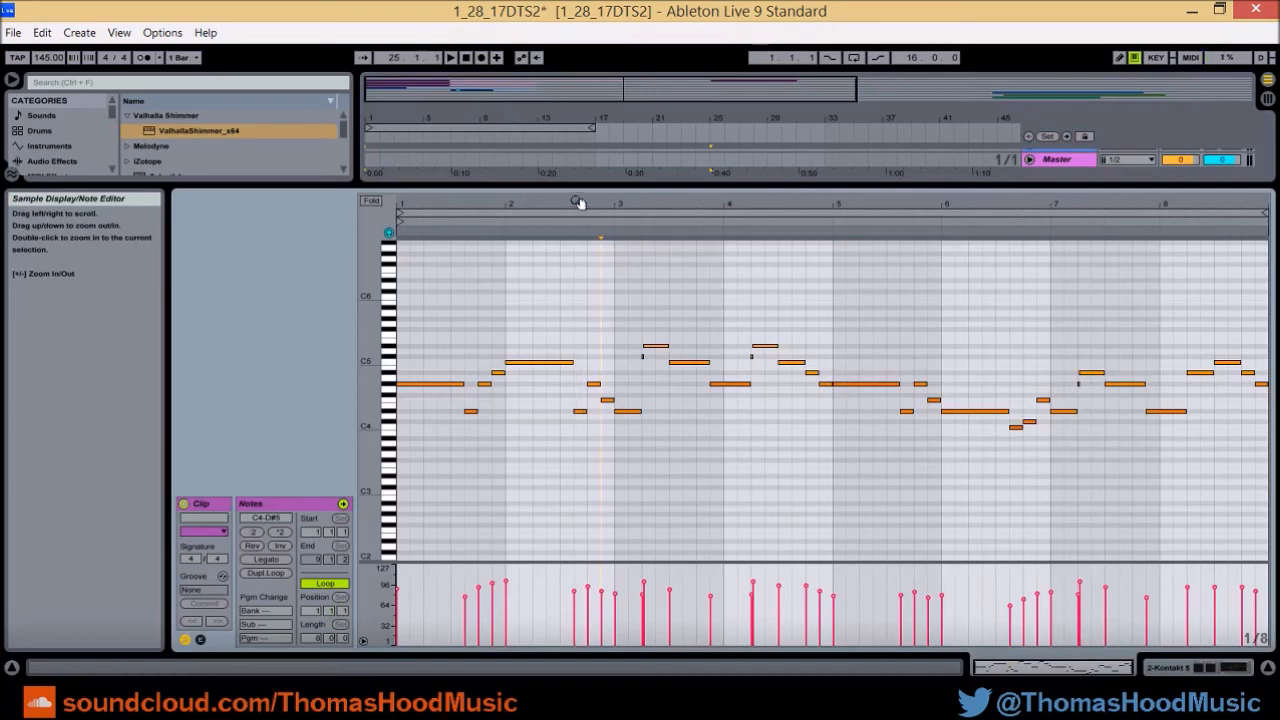
click(577, 203)
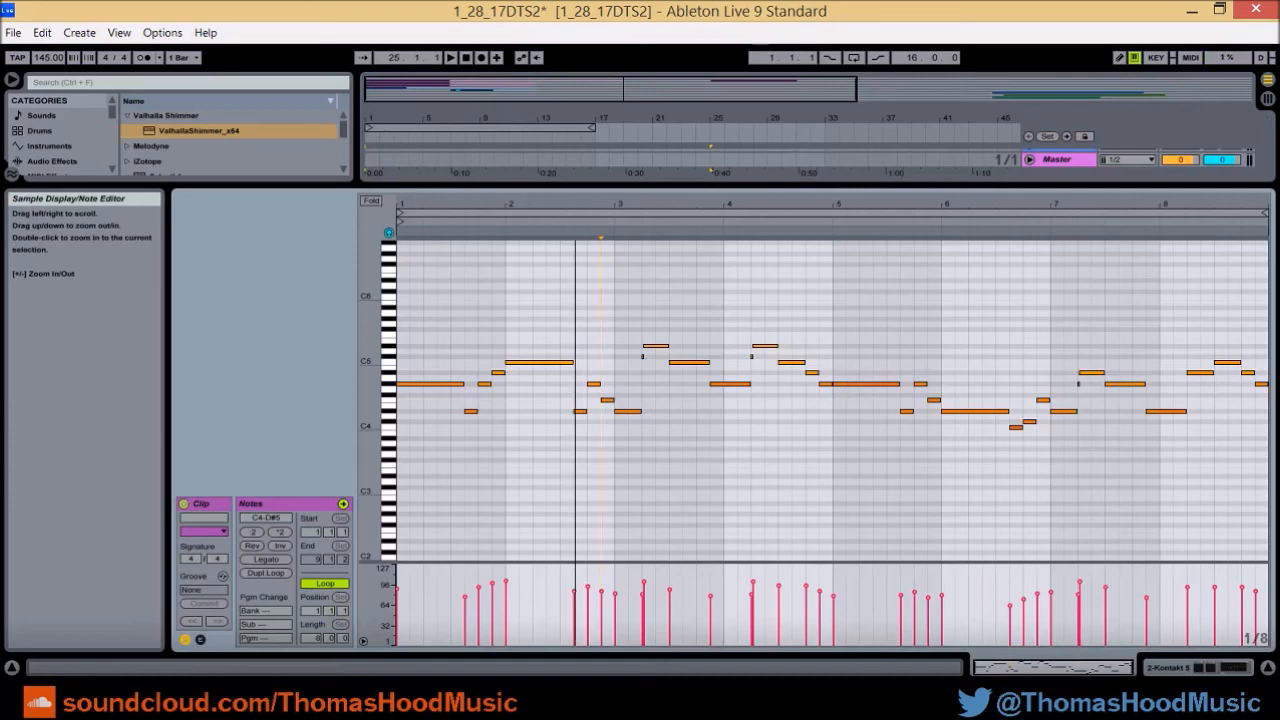
Locate 3.1.1 on the Kontakt track, recheck the melody clip's opening bars, and return to the track's devices.
click(1241, 664)
click(373, 177)
drag(373, 177, 376, 180)
click(376, 180)
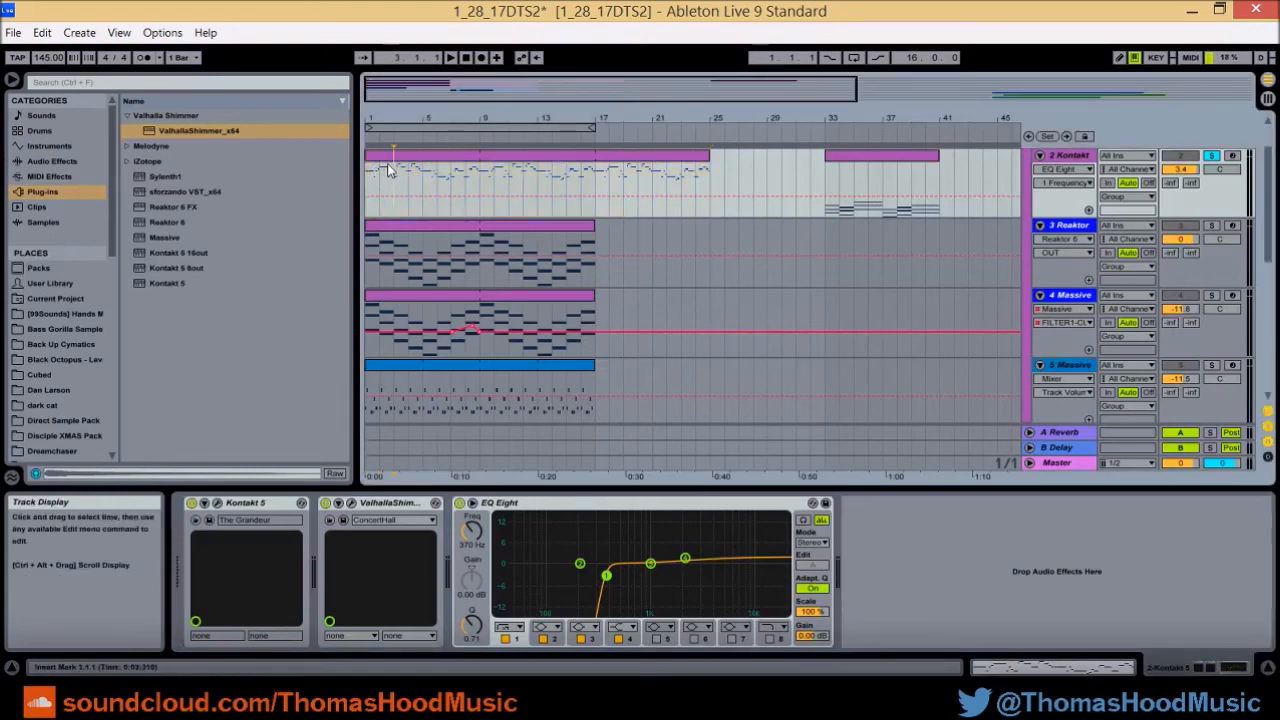
double_click(393, 159)
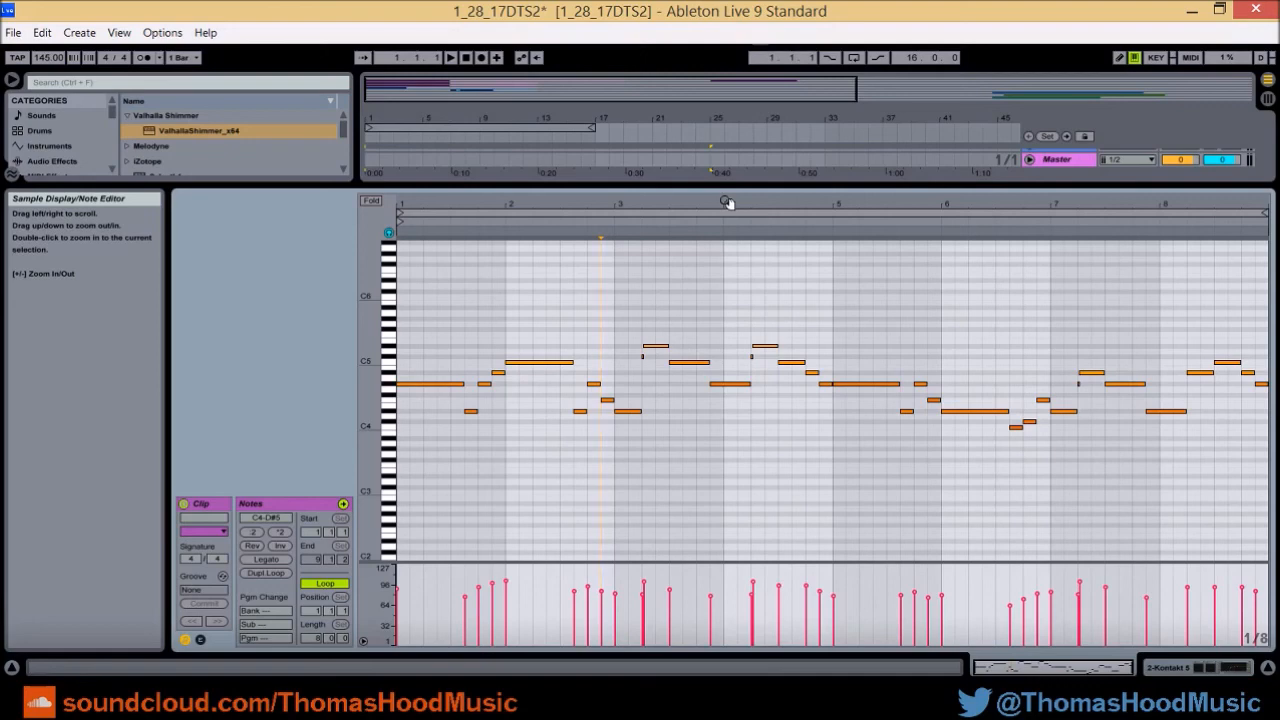
click(1228, 664)
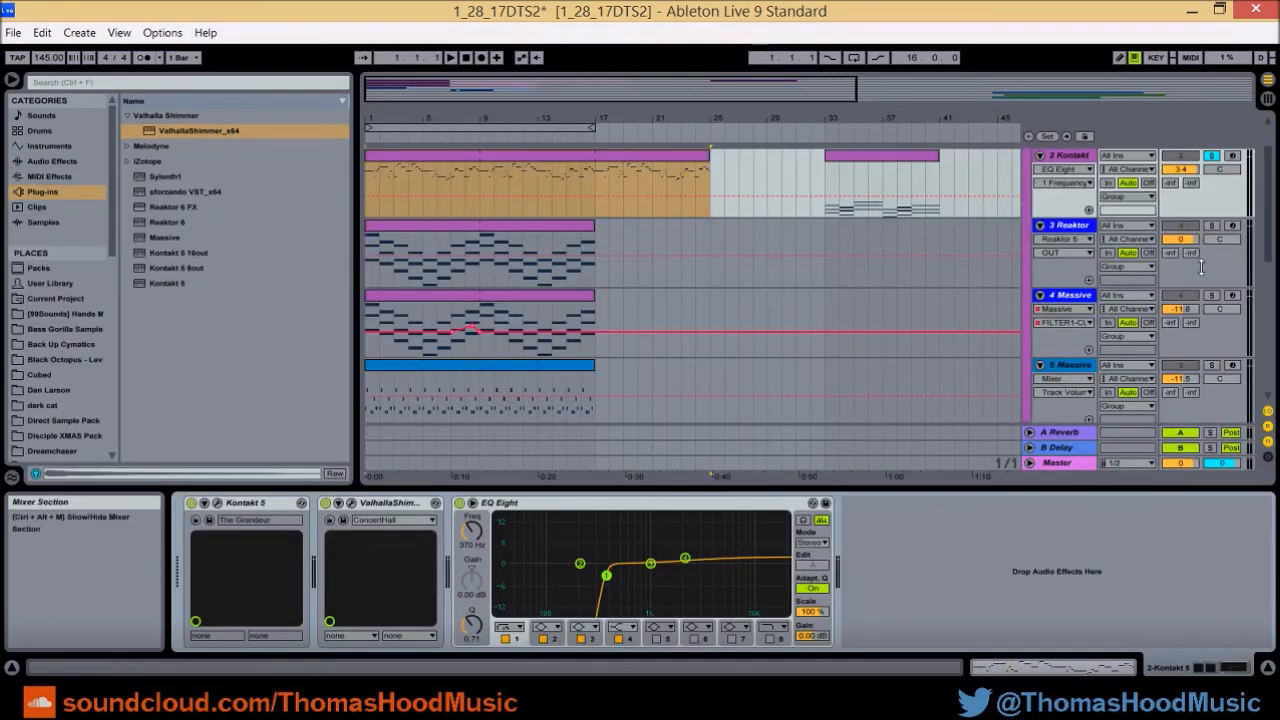
Solo the Reaktor and Massive chord tracks alongside Kontakt and audition them together from the start.
scroll(1201, 267, down, 1)
click(1202, 204)
ctrl+click(1212, 263)
key(space)
click(375, 248)
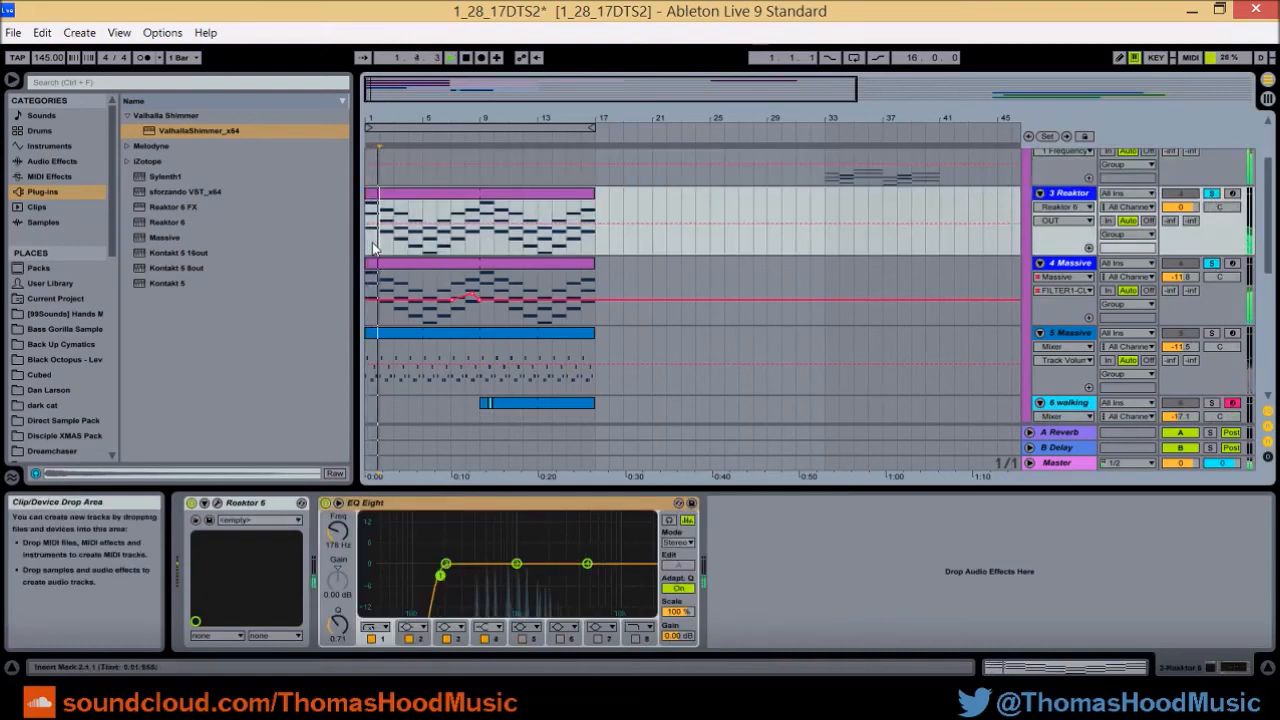
scroll(375, 248, up, 2)
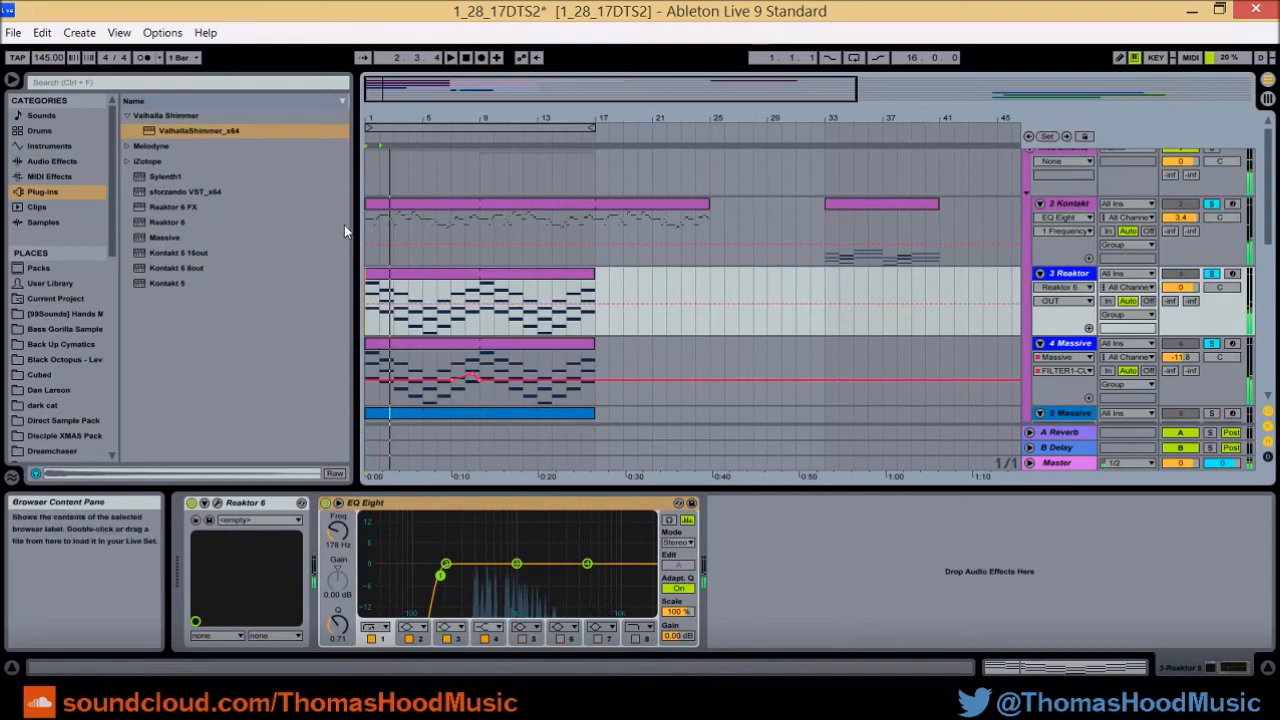
click(371, 234)
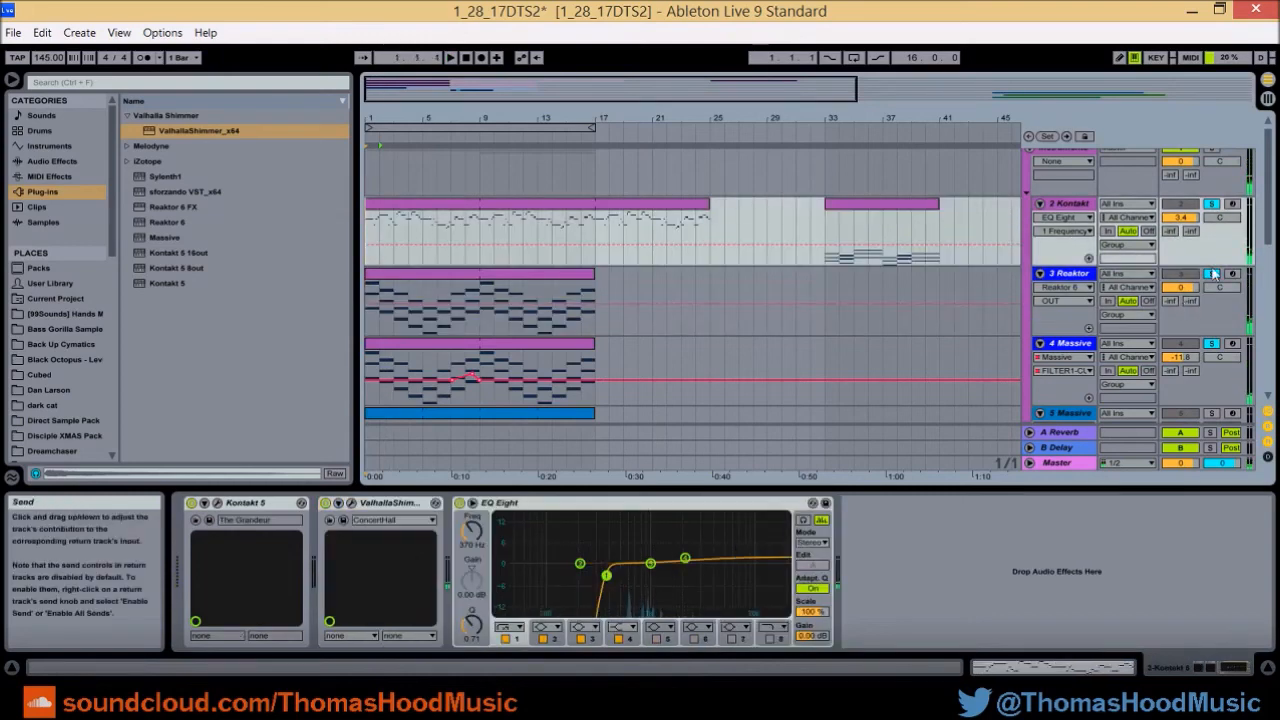
Turn off solo on the Kontakt, Reaktor and Massive tracks and place the insert marker at 9.1.1 on the Kontakt track.
click(1213, 205)
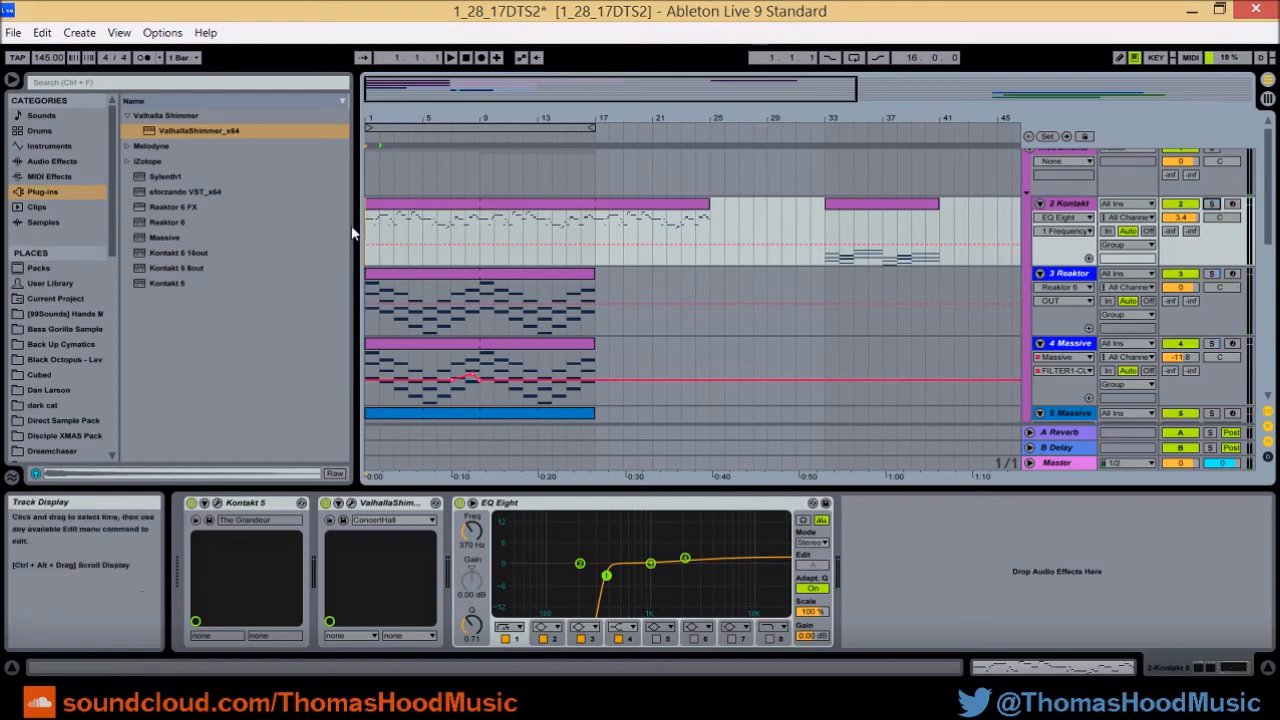
drag(369, 235, 471, 225)
click(481, 218)
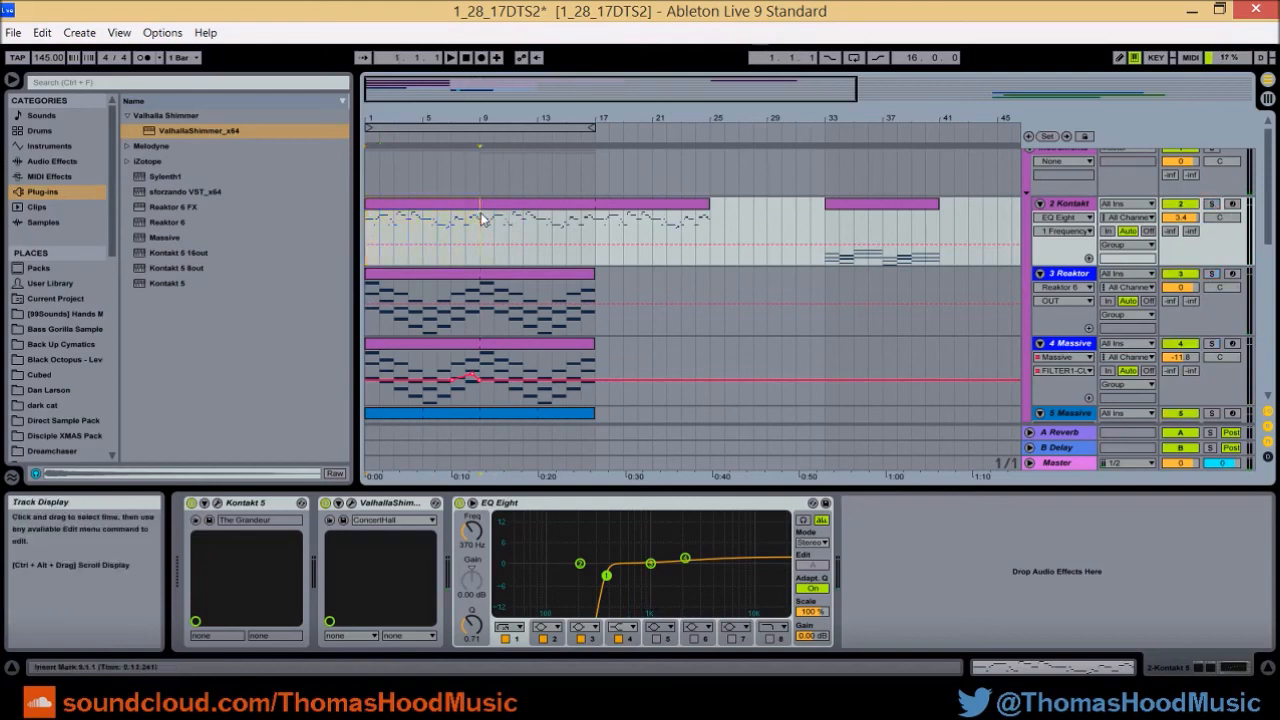